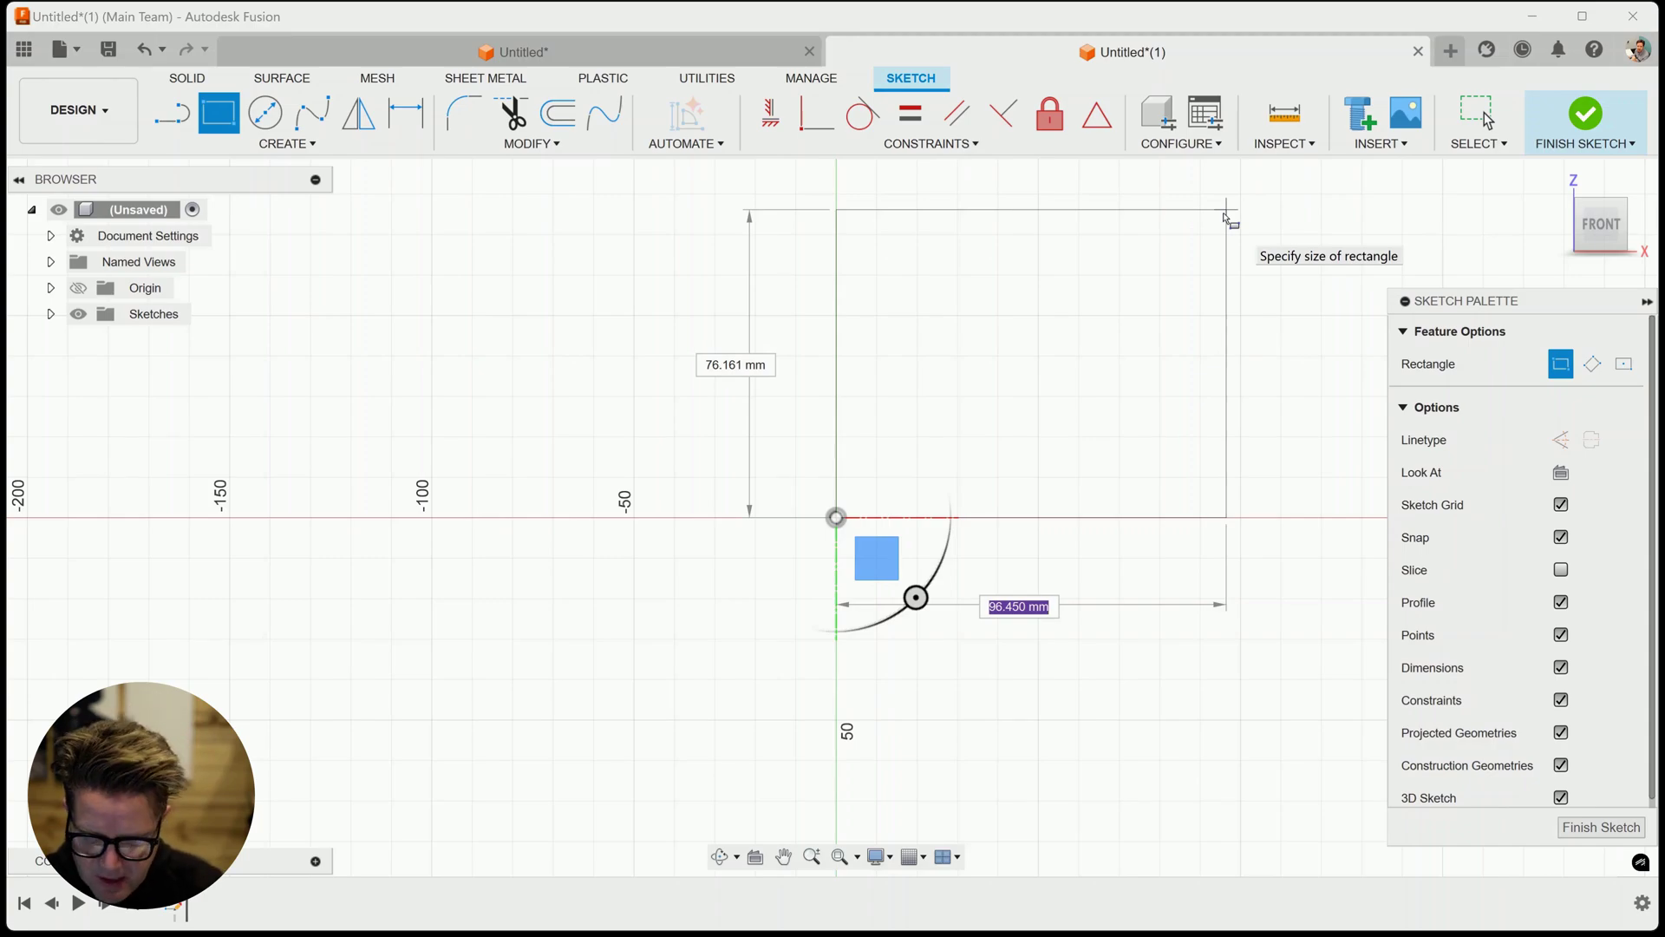
# - Size the two-point rectangle starting at the origin, fixing its height at 85 mm and entering its width
pyautogui.press('Tab')
pyautogui.press('Tab')
pyautogui.press('Tab')
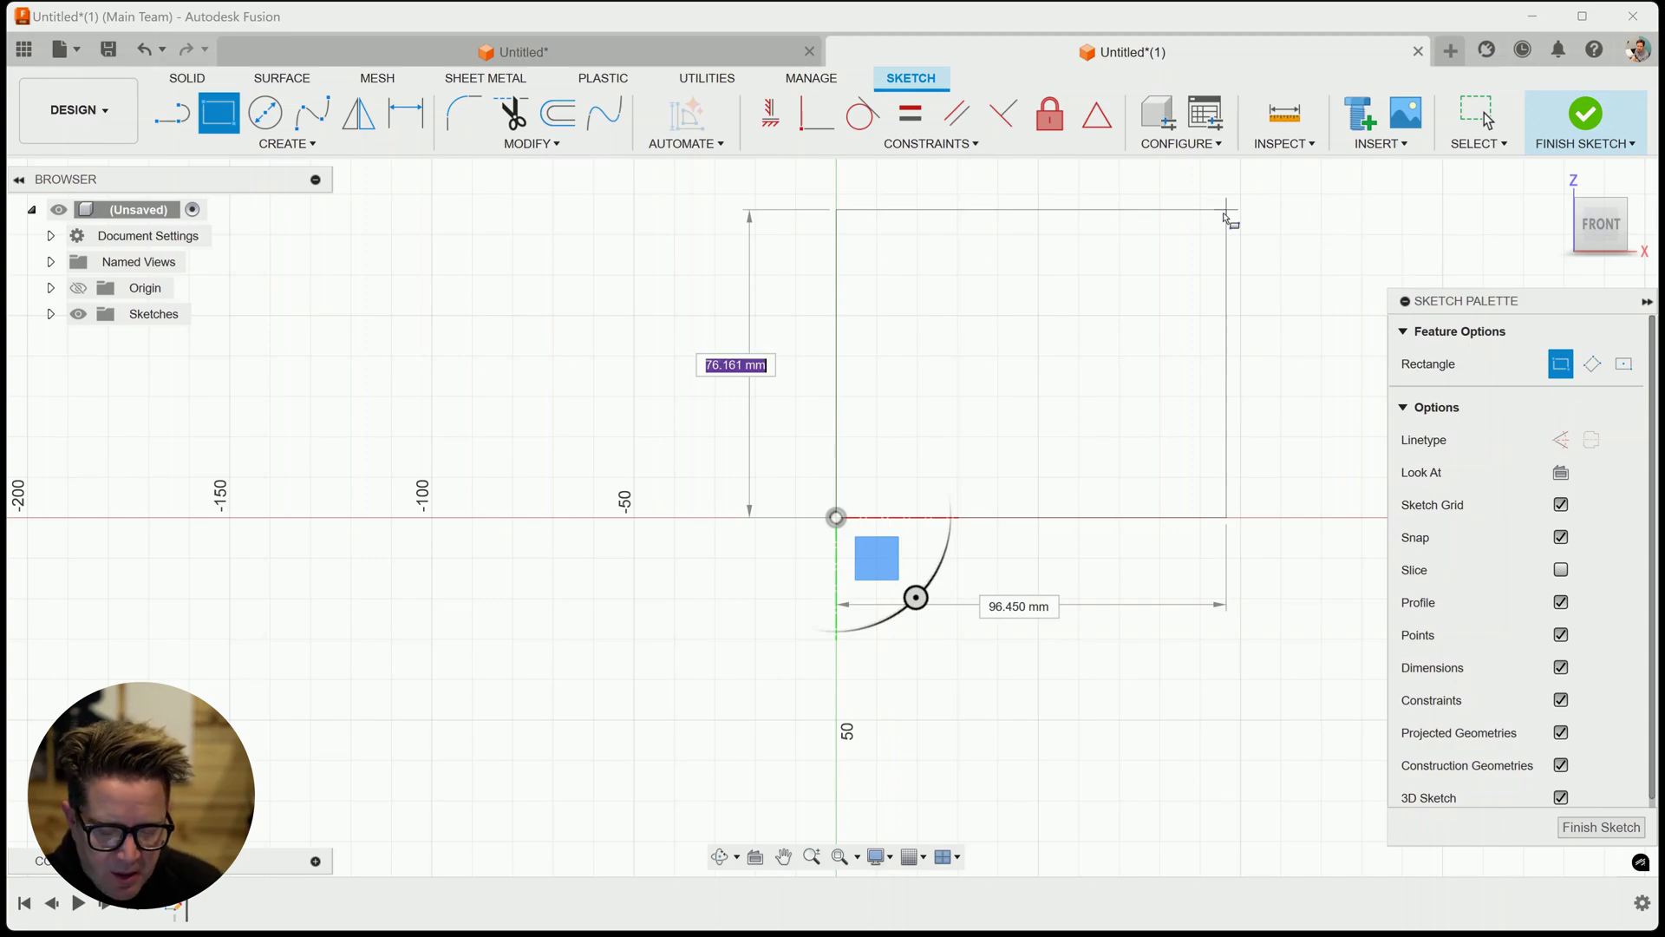
pyautogui.write('85')
pyautogui.press('Tab')
pyautogui.write('600')
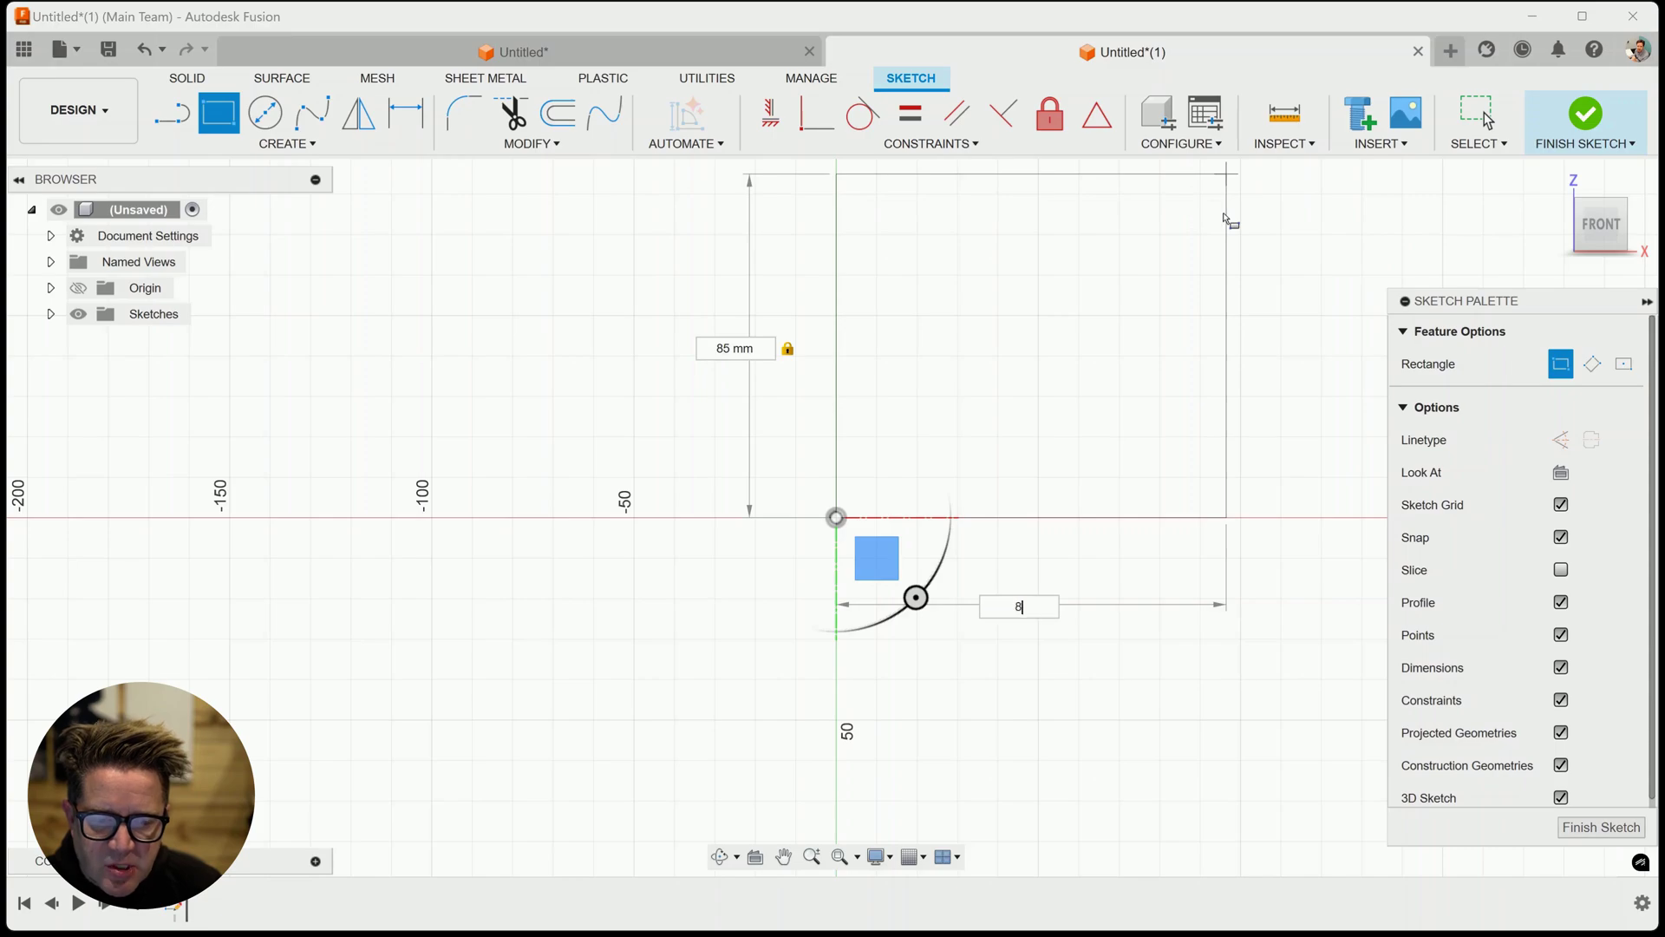
pyautogui.press('Return')
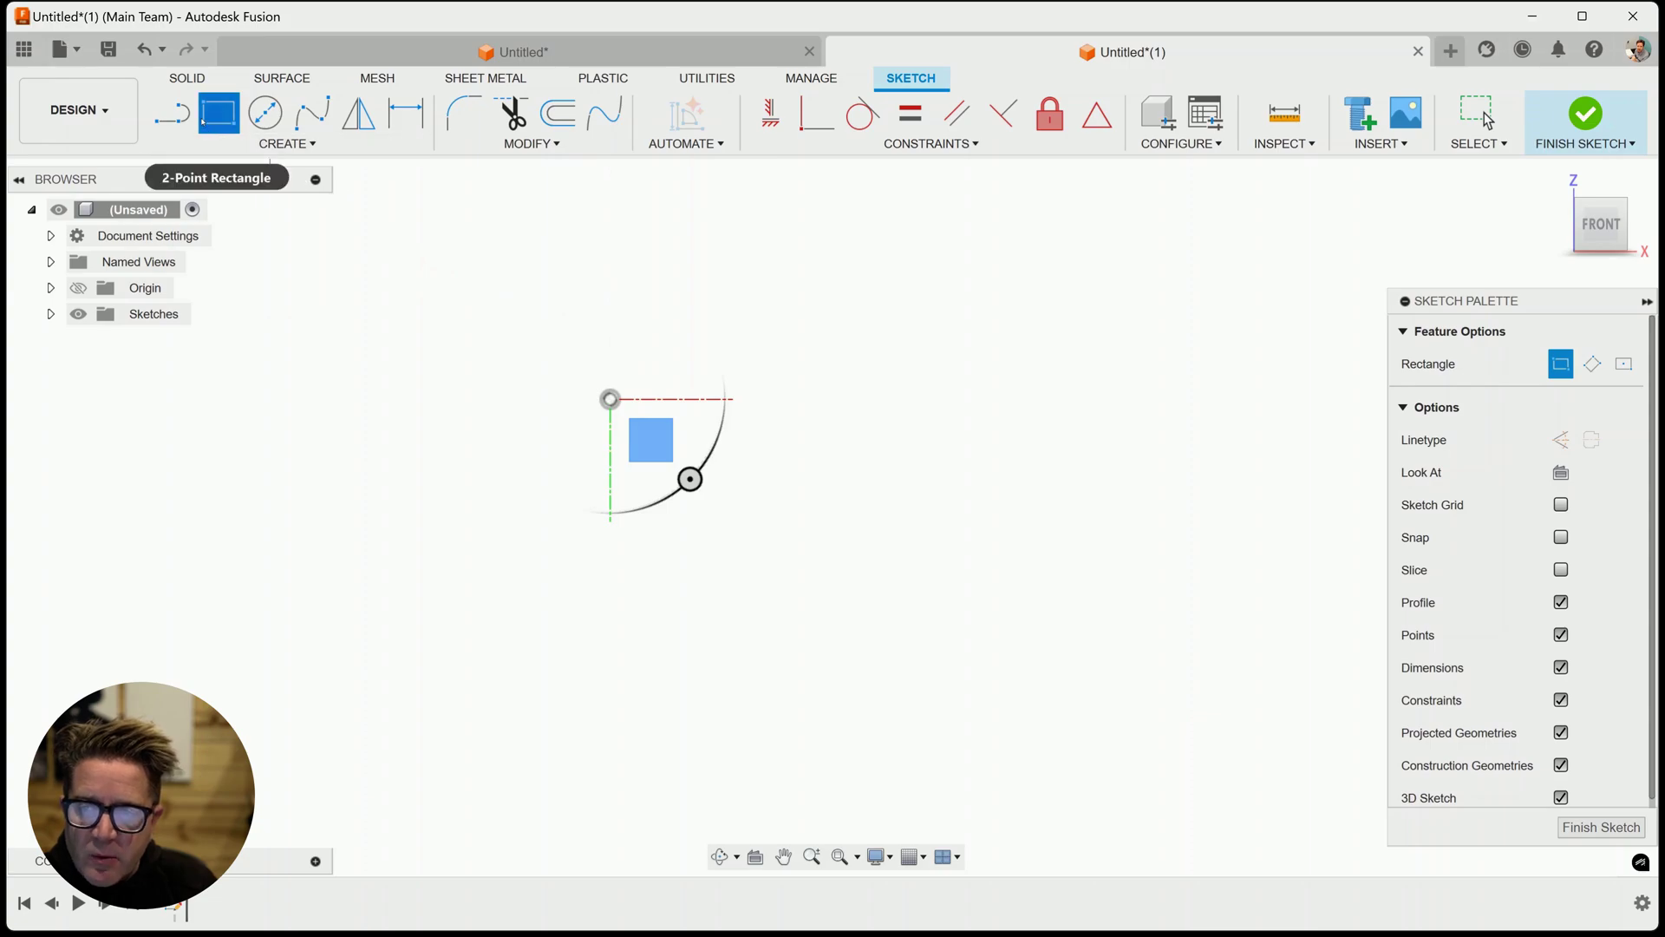
# - Sketch a closed, uneven four-sided outline beside the origin with the Line tool, keeping only its bottom edge horizontal
pyautogui.click(174, 114)
pyautogui.click(625, 268)
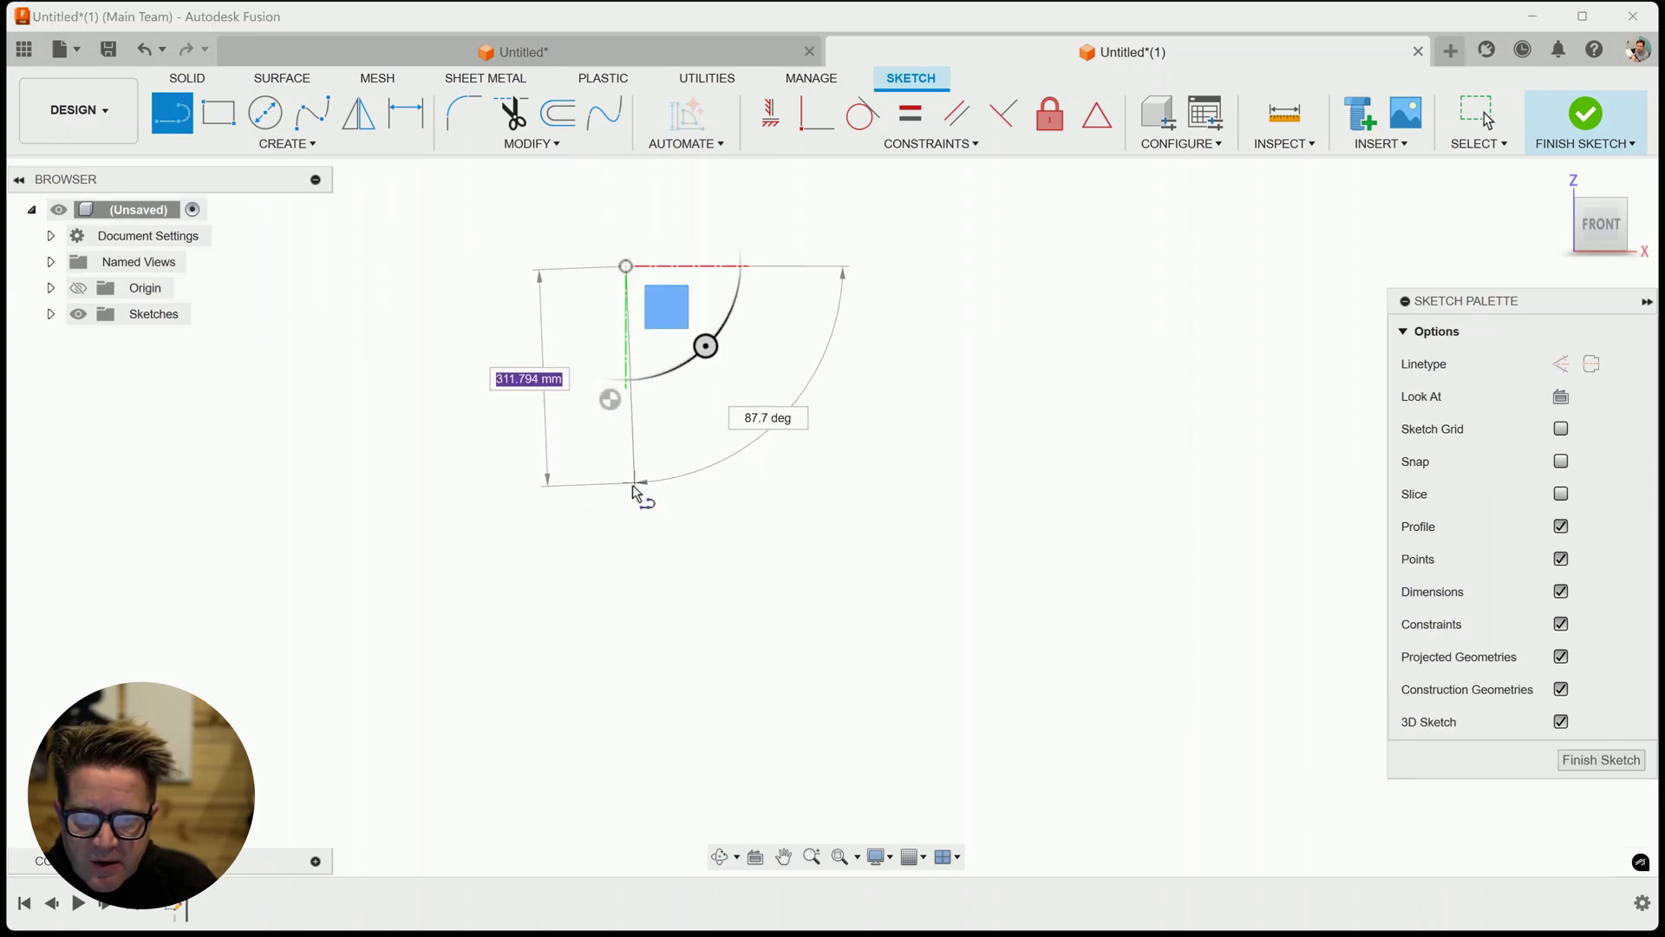
pyautogui.click(643, 501)
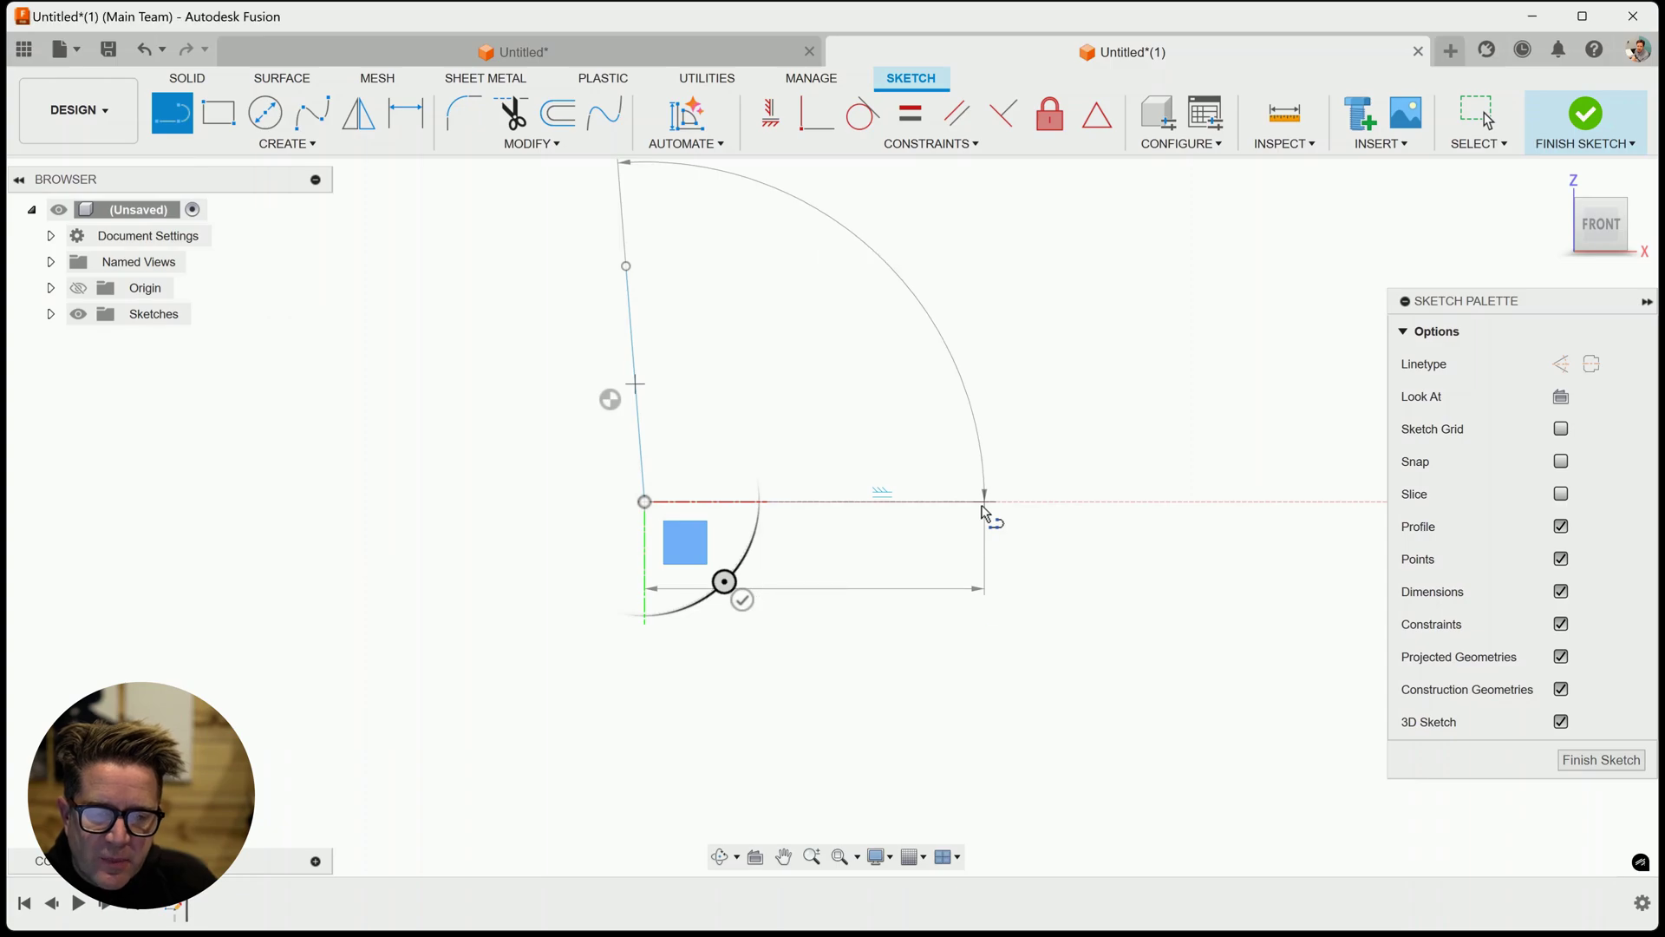
pyautogui.click(984, 503)
pyautogui.click(956, 232)
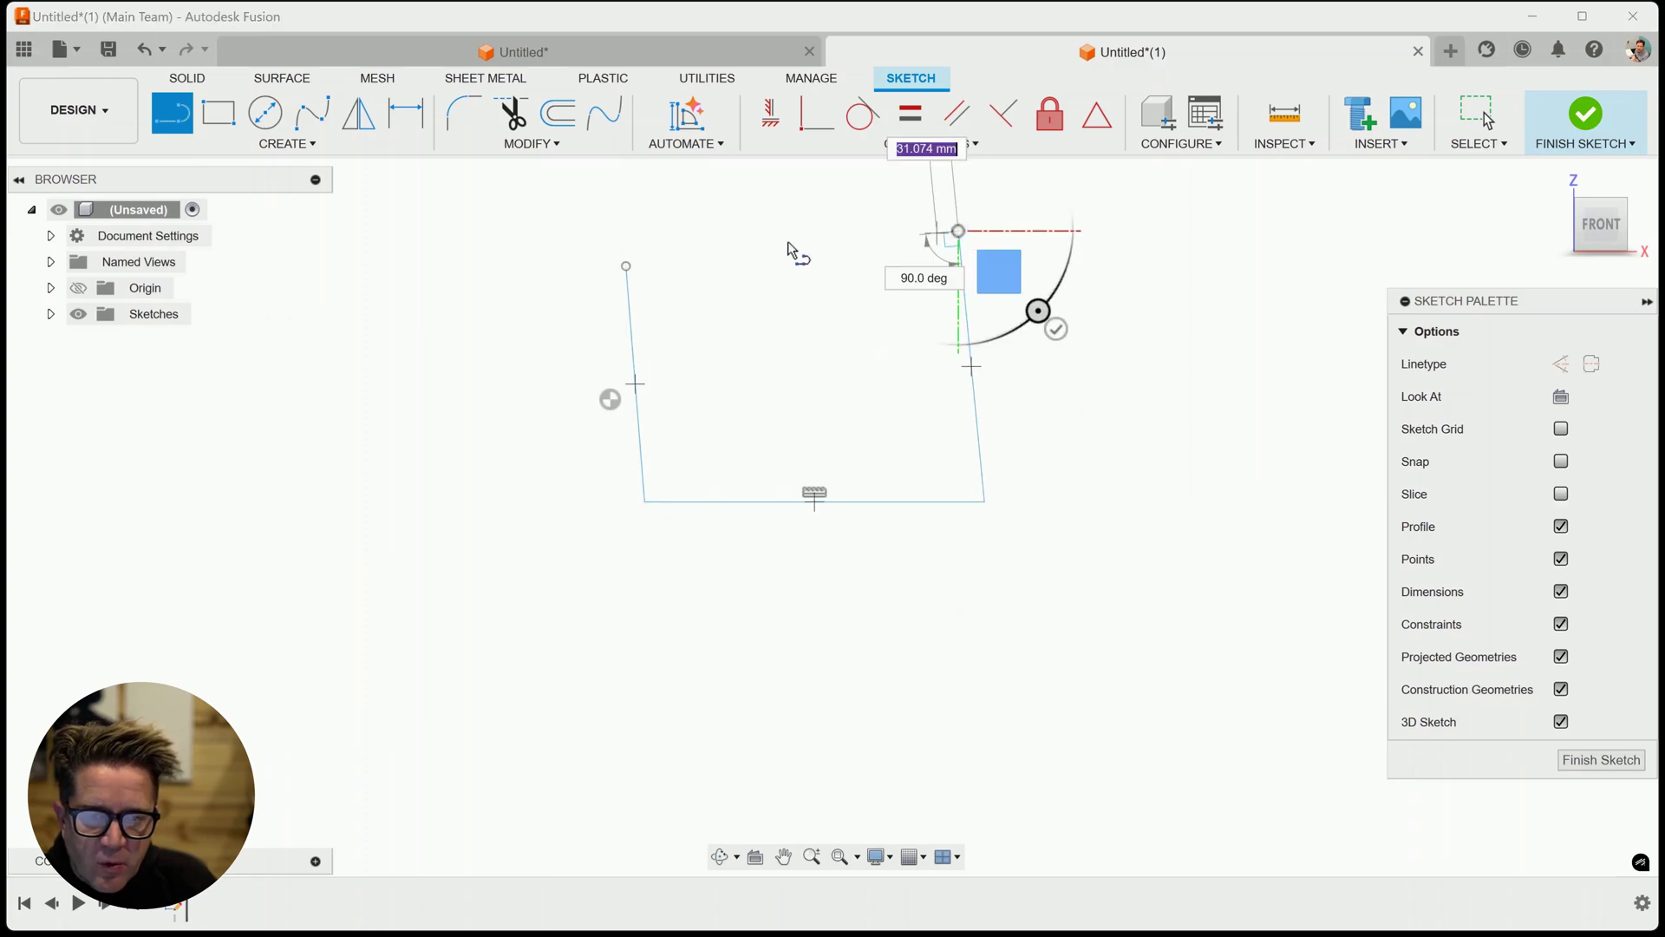
pyautogui.click(626, 266)
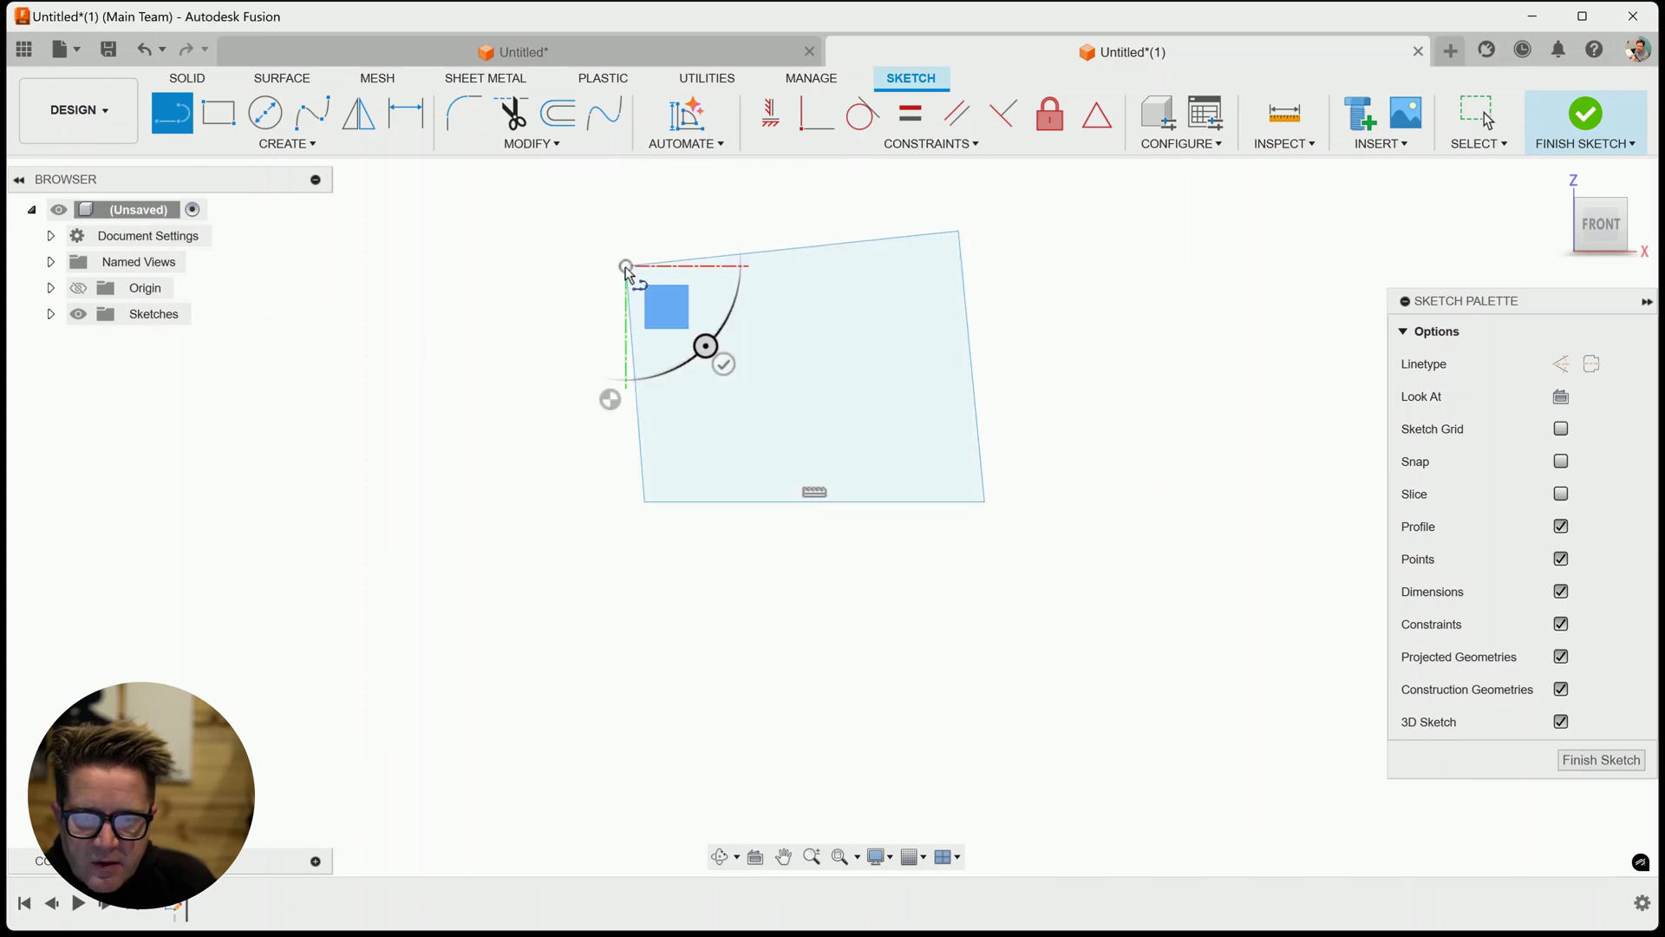
pyautogui.press('Escape')
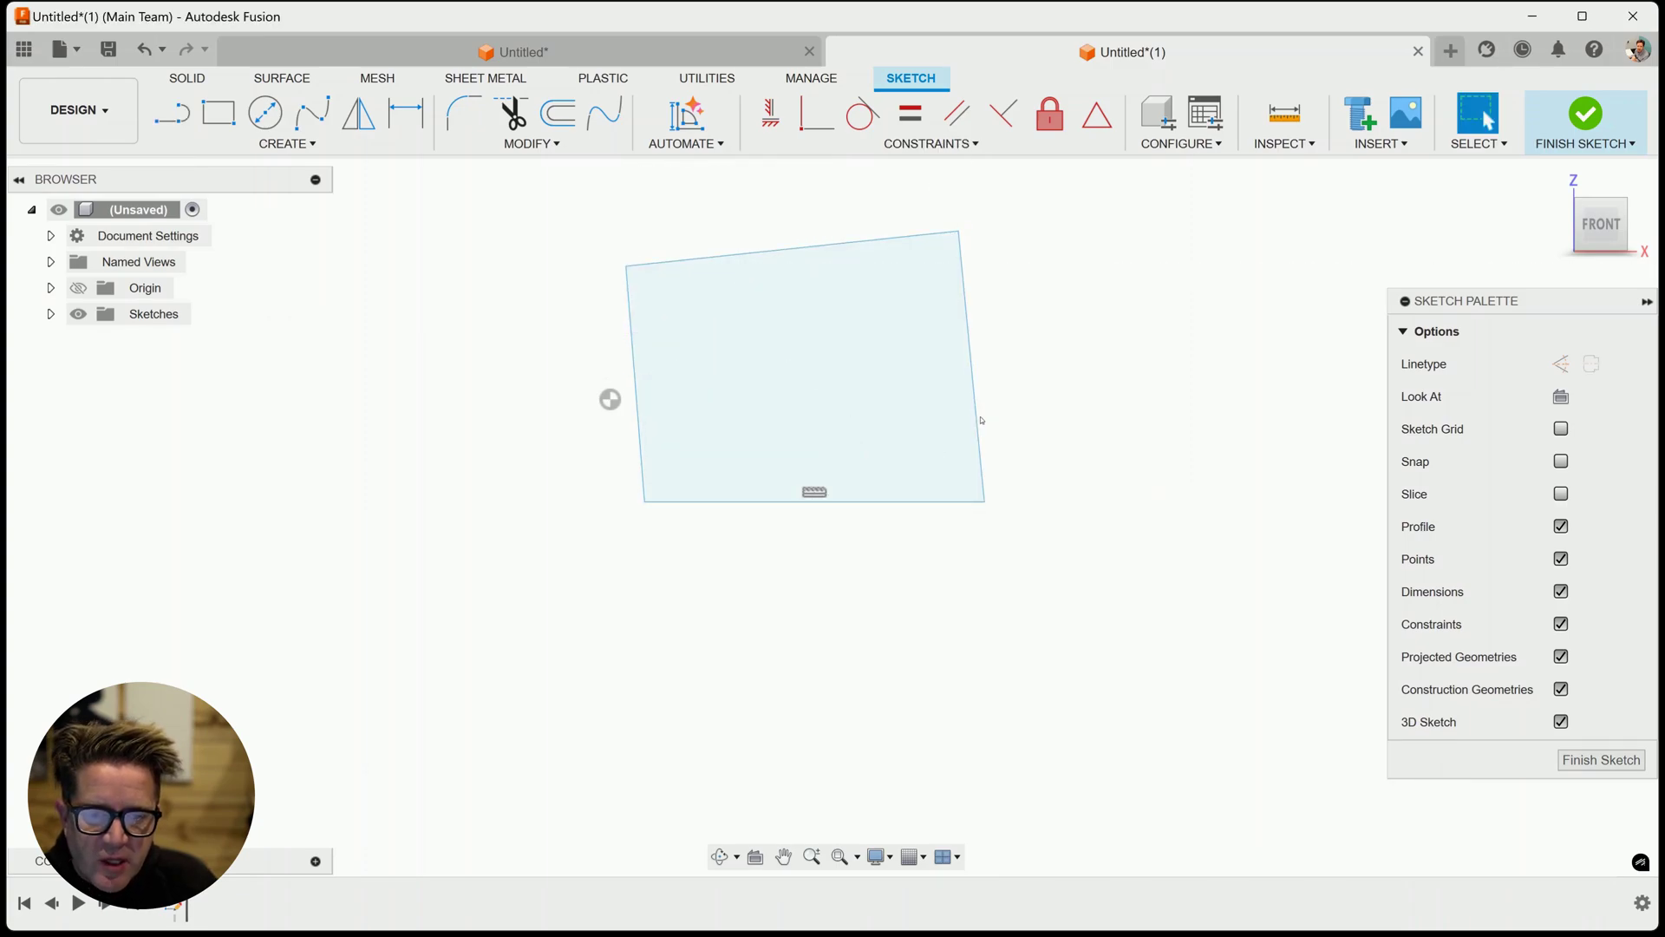
# - Move the outline's upper-right corner outward, and apply Horizontal/Vertical constraints to the right, left and top edges
pyautogui.click(874, 310)
pyautogui.moveTo(958, 232)
pyautogui.mouseDown()
pyautogui.moveTo(981, 313)
pyautogui.moveTo(929, 316)
pyautogui.moveTo(959, 309)
pyautogui.moveTo(998, 258)
pyautogui.moveTo(944, 252)
pyautogui.moveTo(986, 278)
pyautogui.moveTo(919, 252)
pyautogui.moveTo(981, 245)
pyautogui.mouseUp()
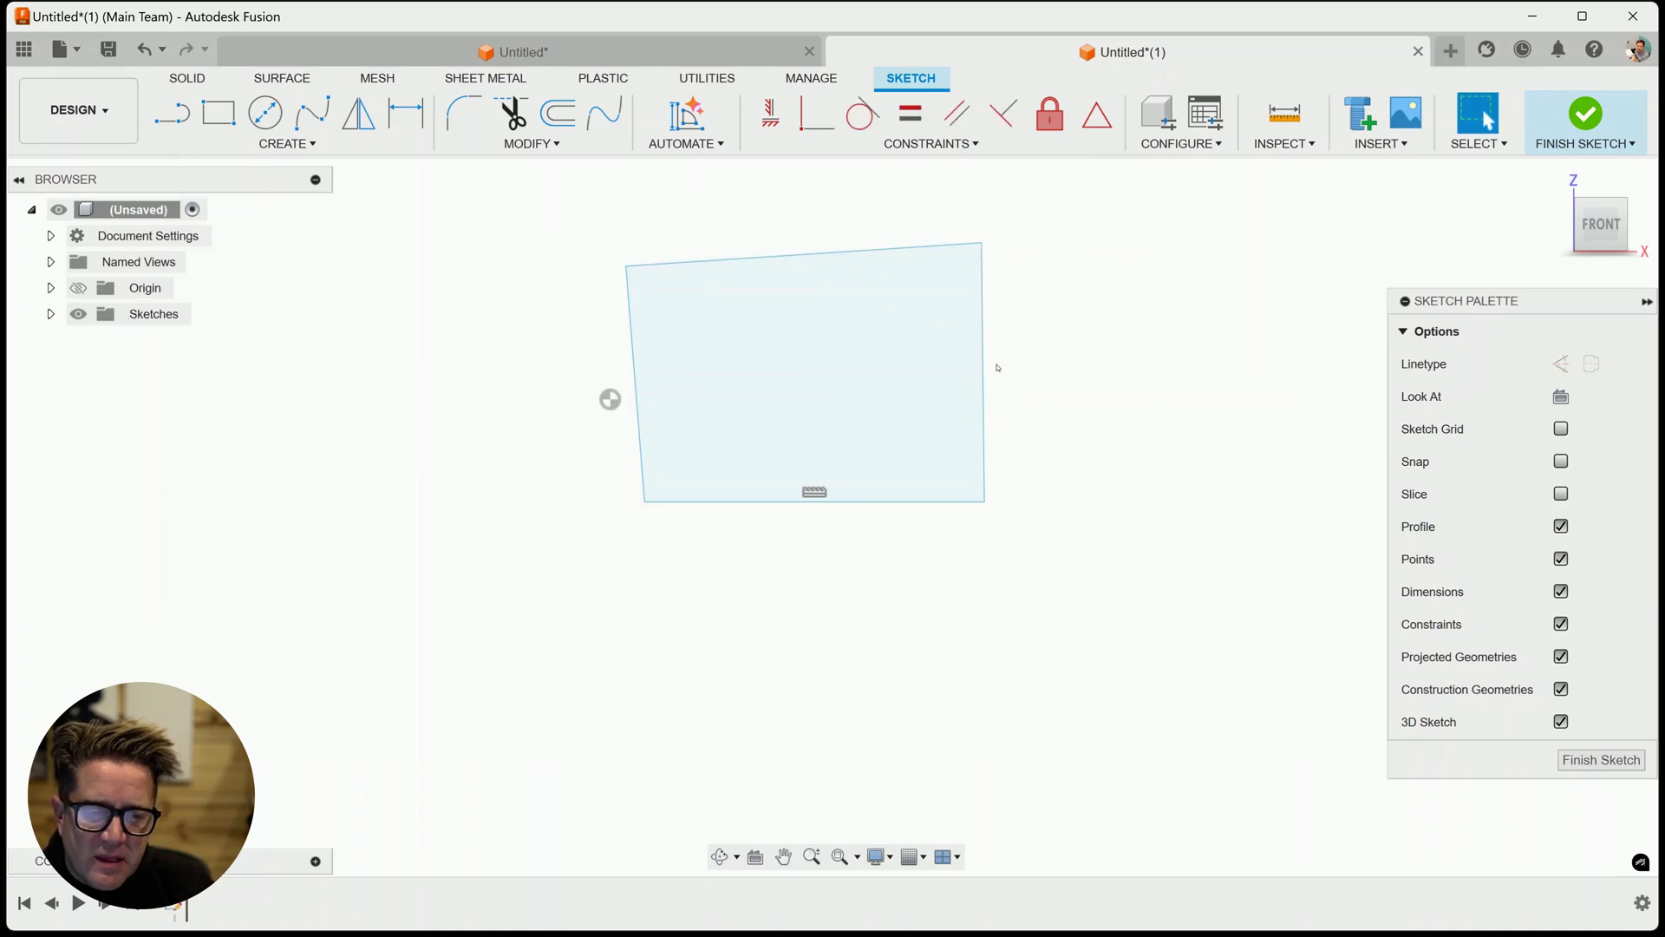
pyautogui.click(982, 373)
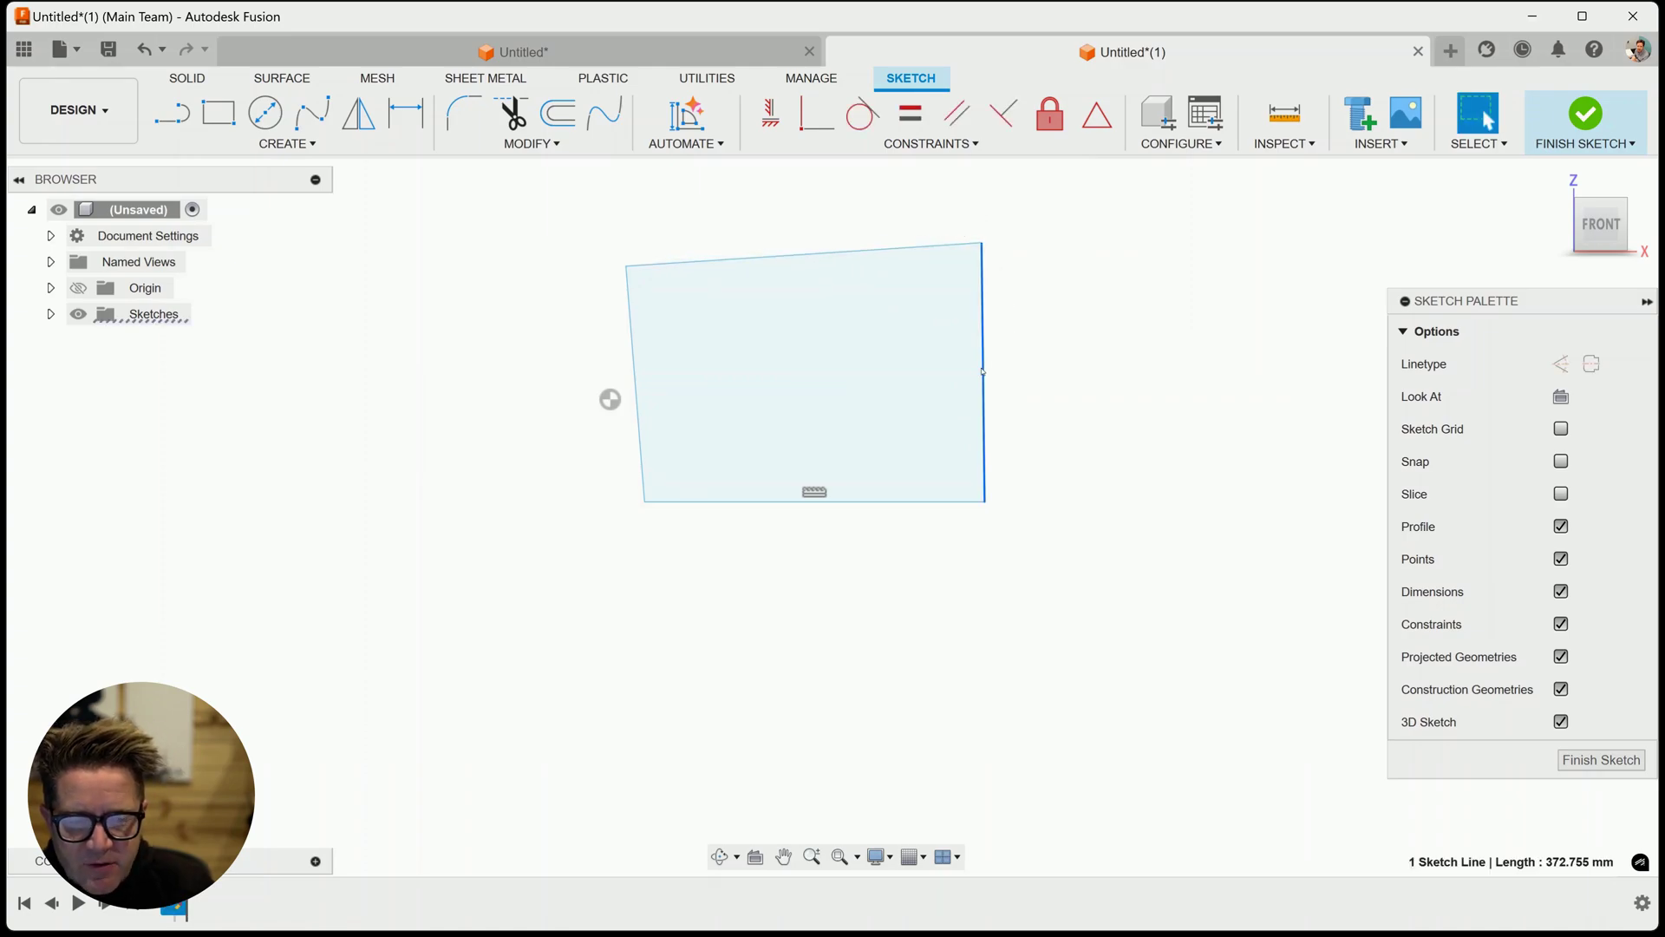
pyautogui.click(770, 113)
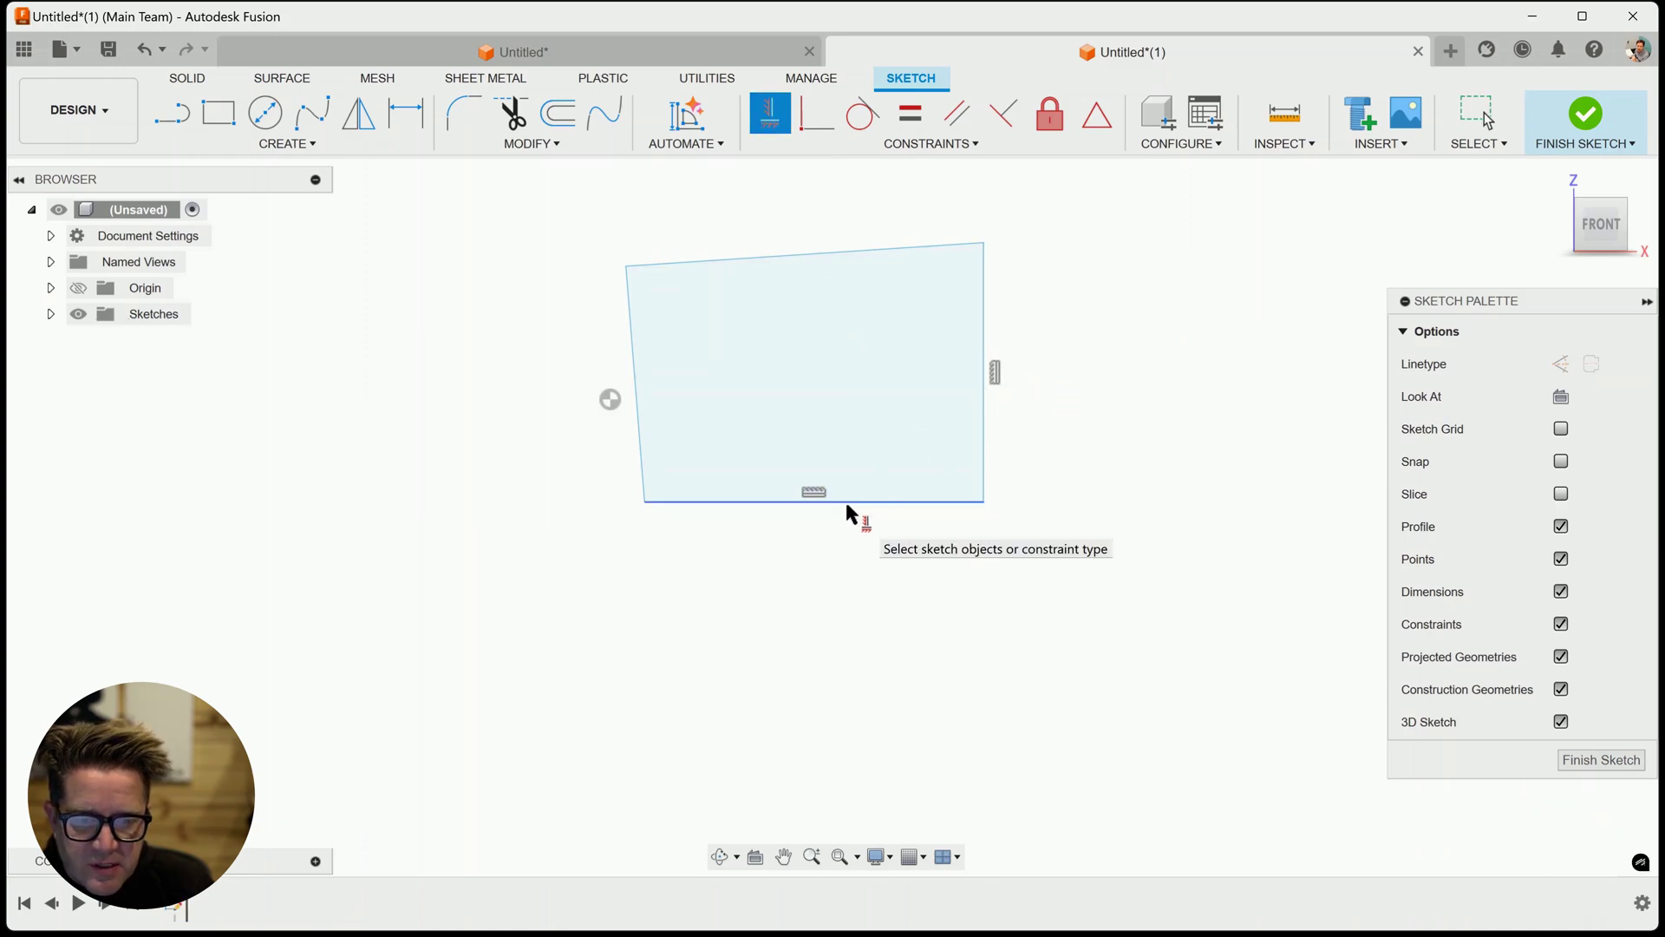
pyautogui.click(633, 390)
pyautogui.click(728, 258)
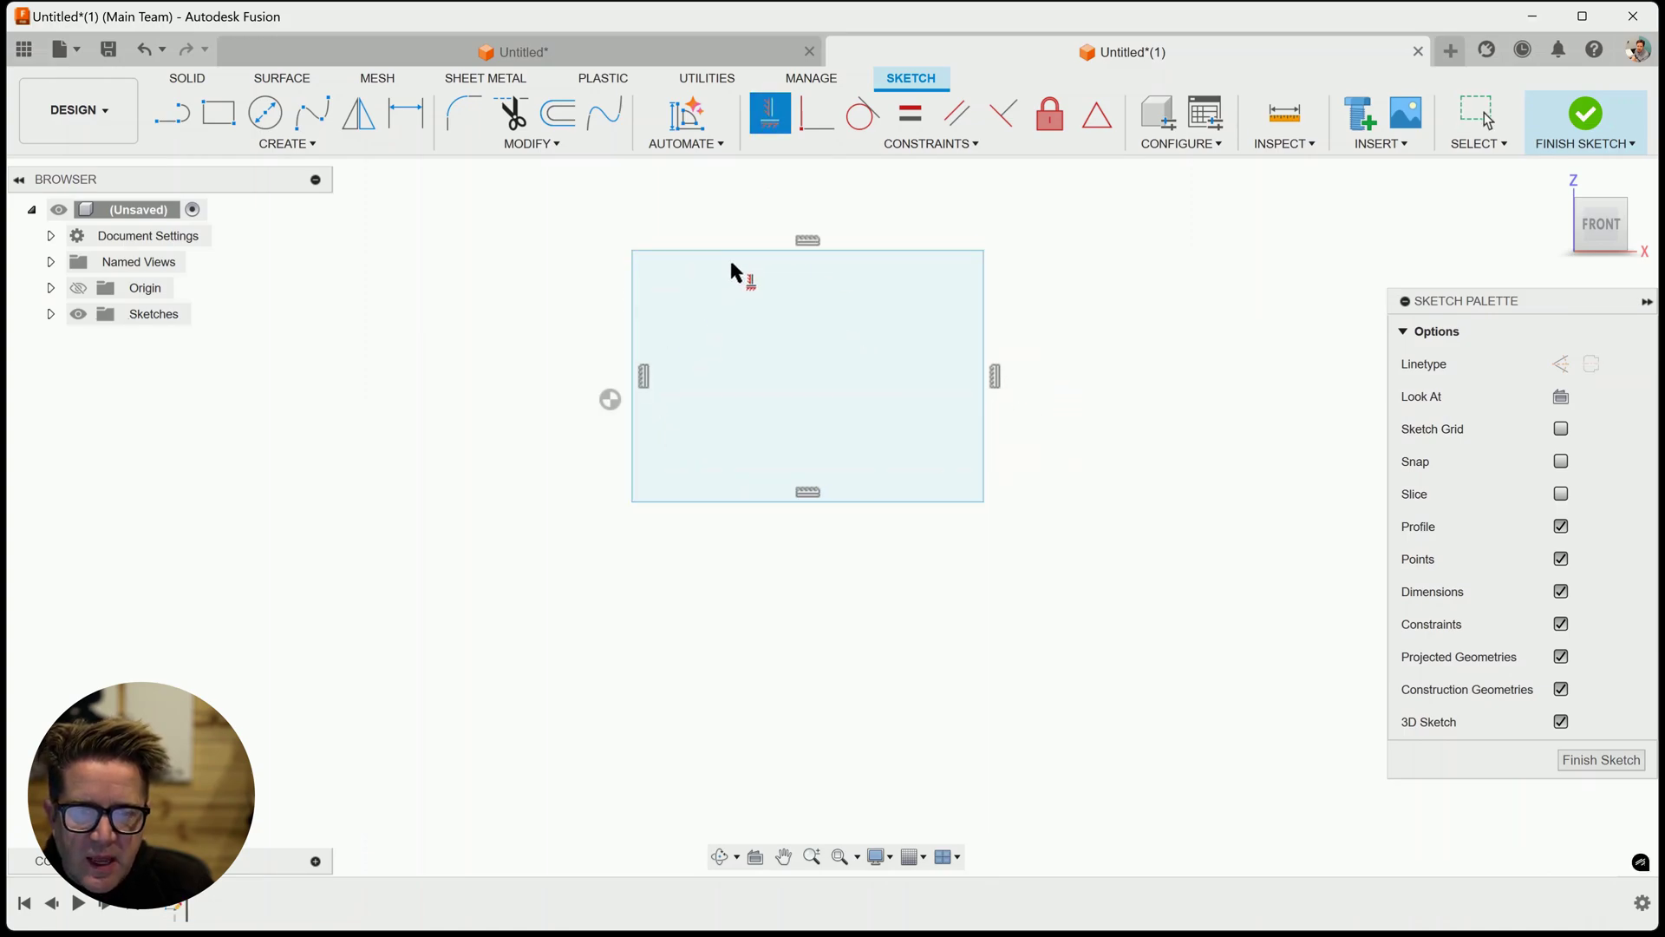
pyautogui.press('Escape')
# - Widen the squared outline from its upper-right corner, and delete the entire outline
pyautogui.click(985, 337)
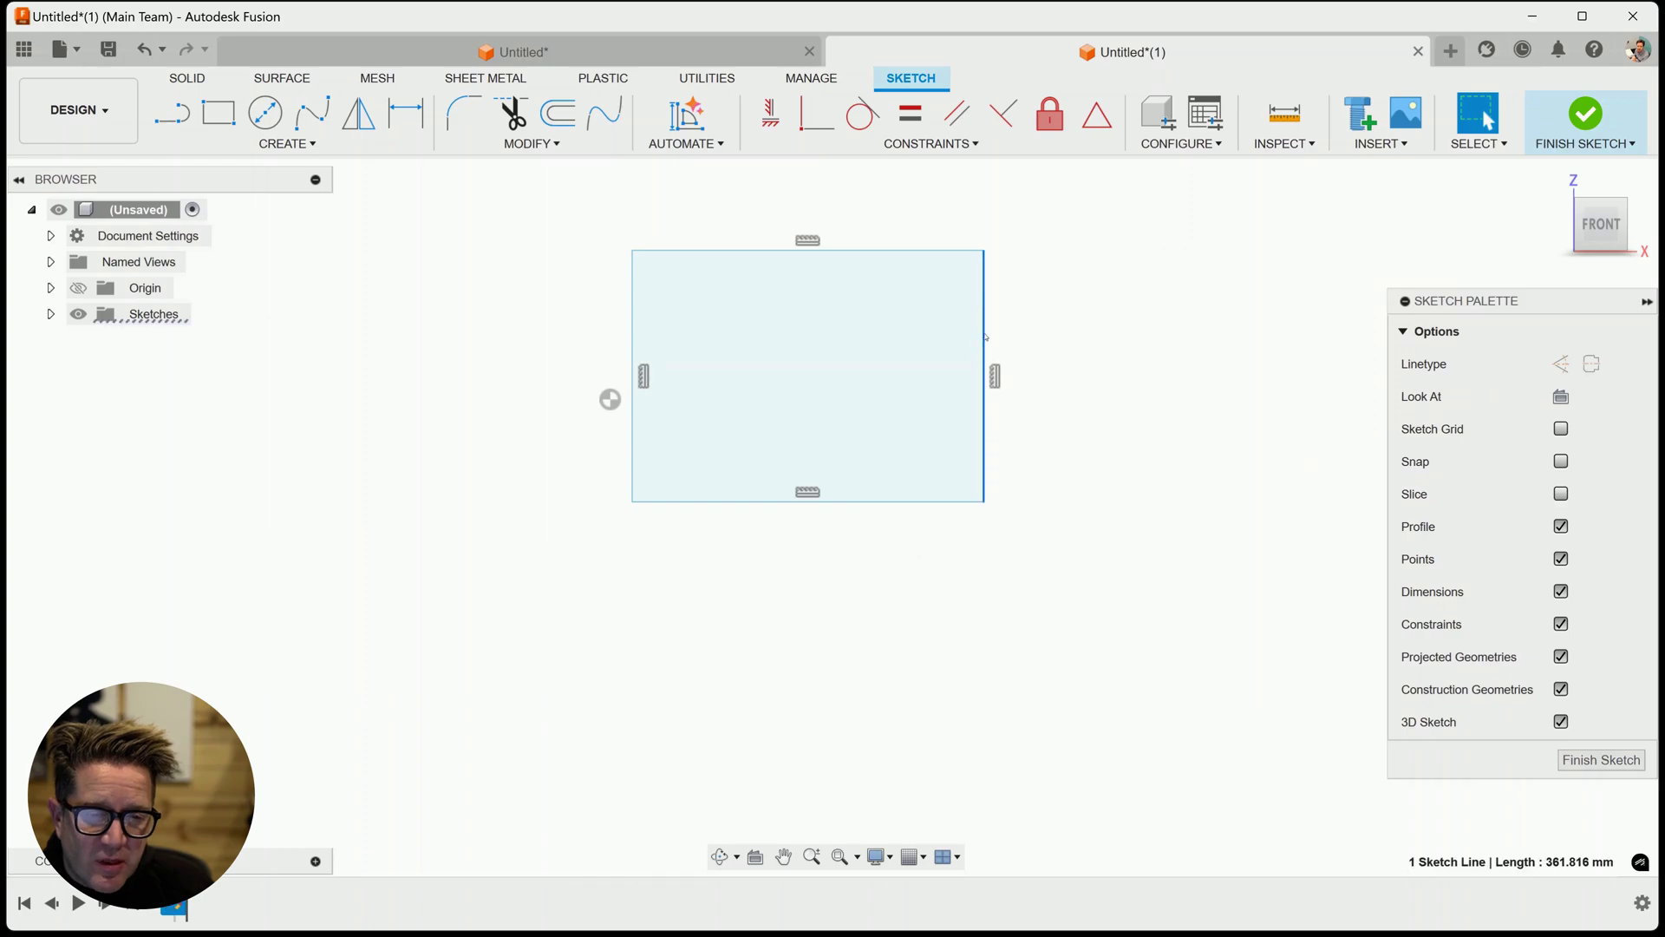
pyautogui.moveTo(984, 252)
pyautogui.mouseDown()
pyautogui.moveTo(1032, 252)
pyautogui.moveTo(1010, 252)
pyautogui.mouseUp()
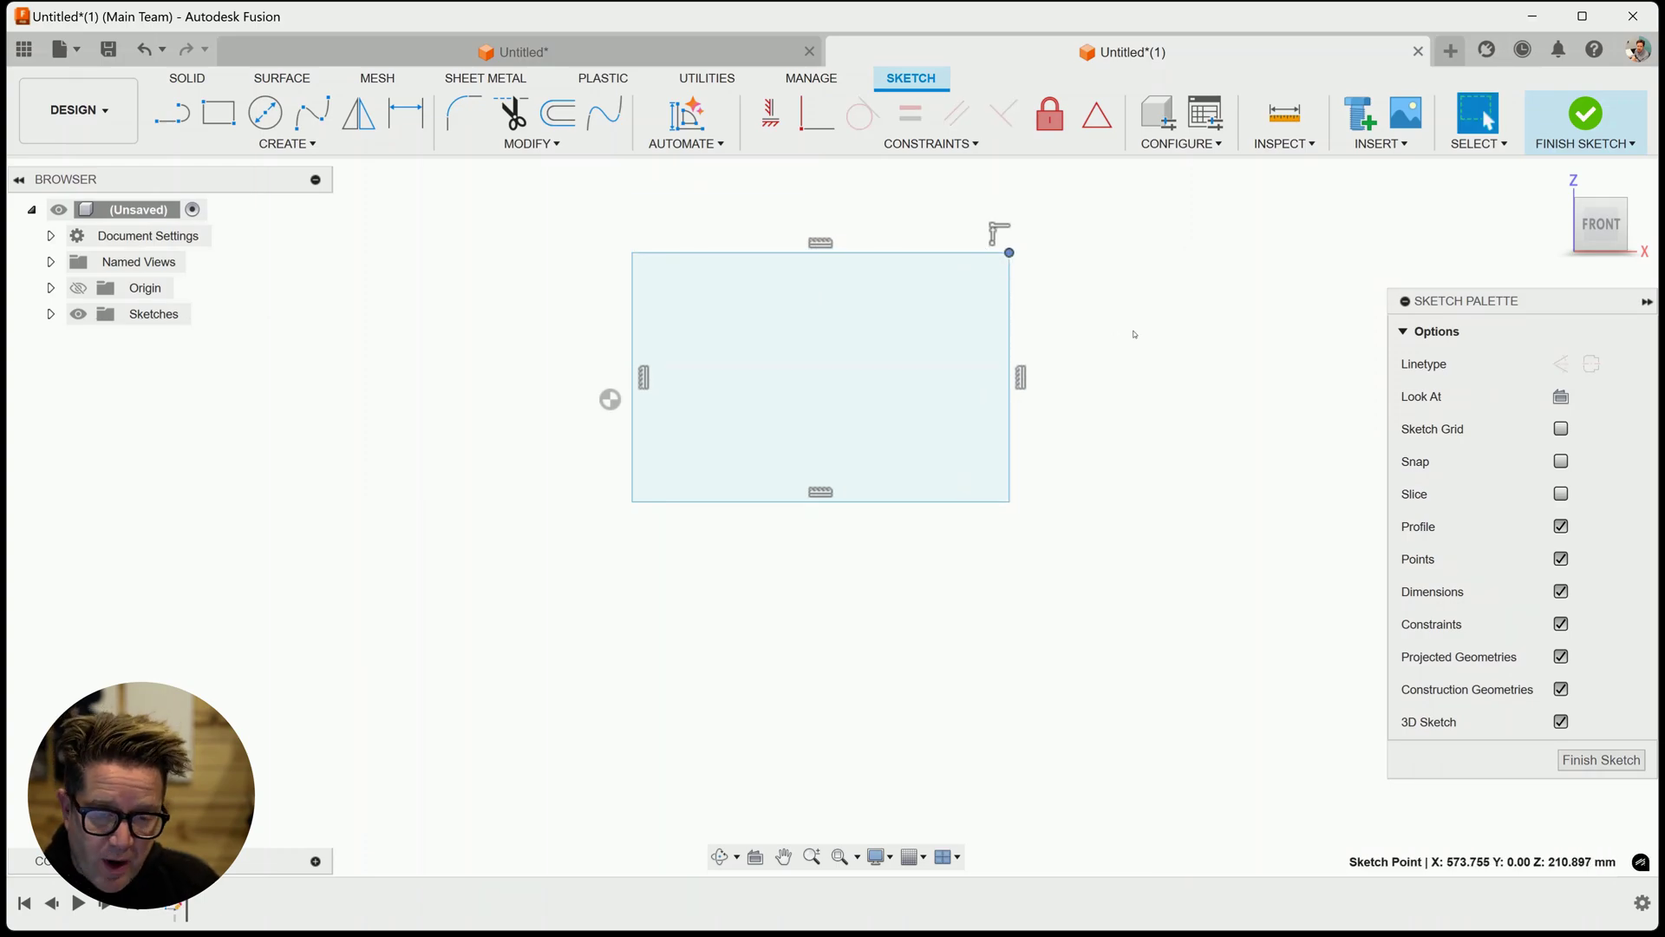
pyautogui.scroll(-1, 1039, 433)
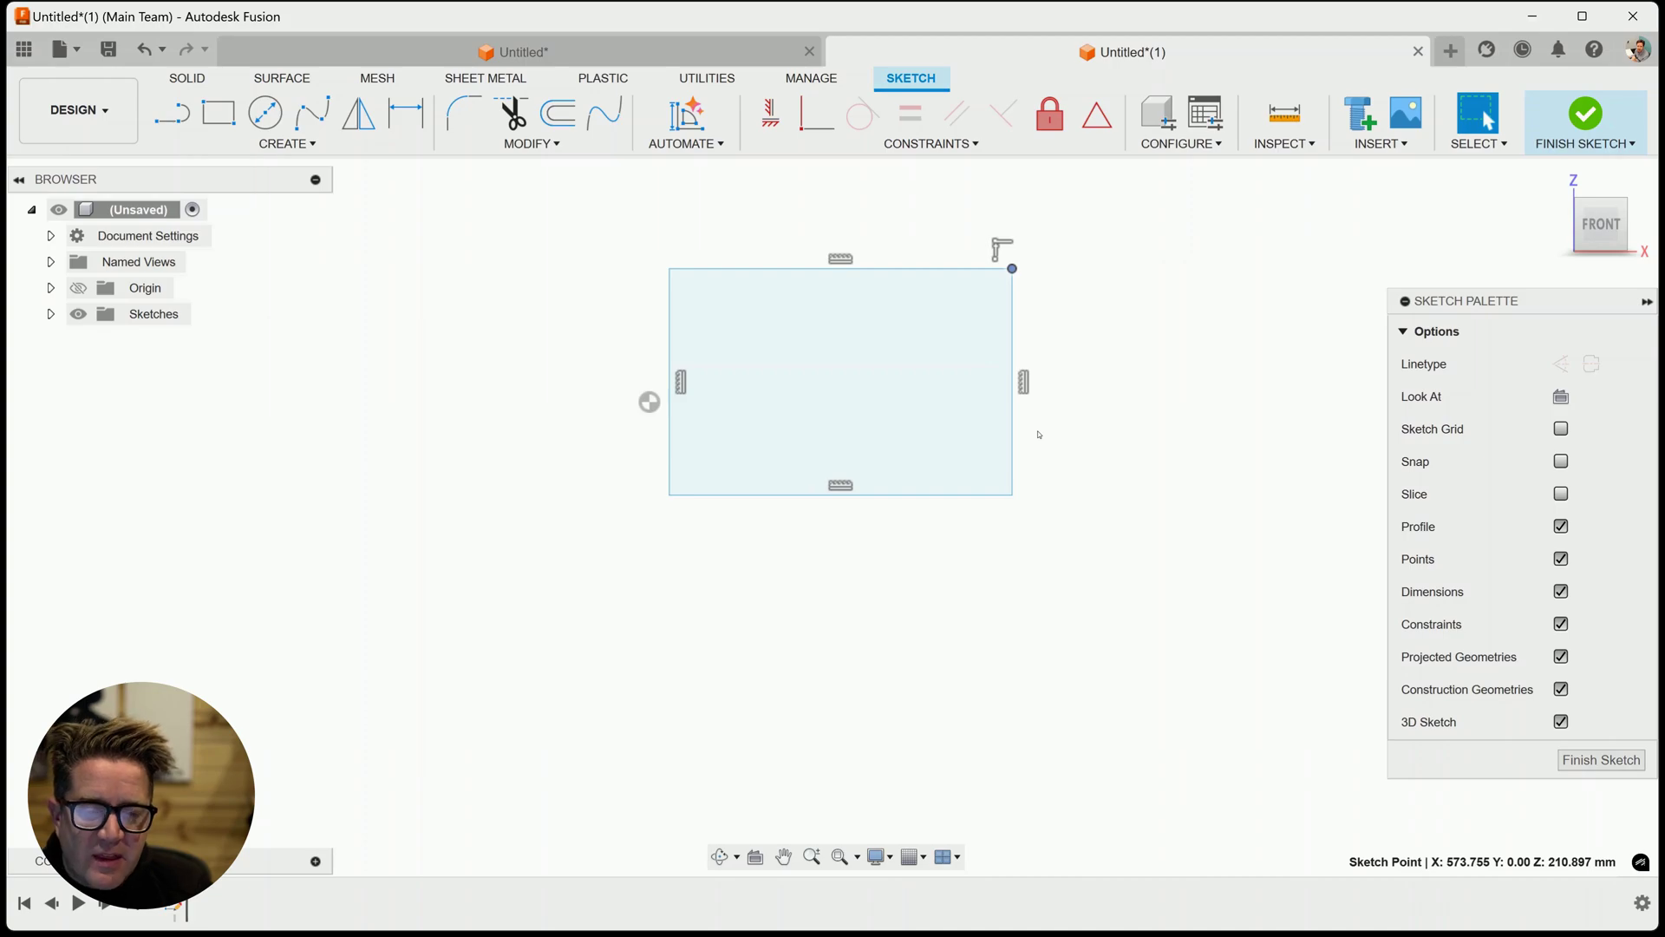
pyautogui.moveTo(617, 209); pyautogui.dragTo(1078, 616)
pyautogui.press('Delete')
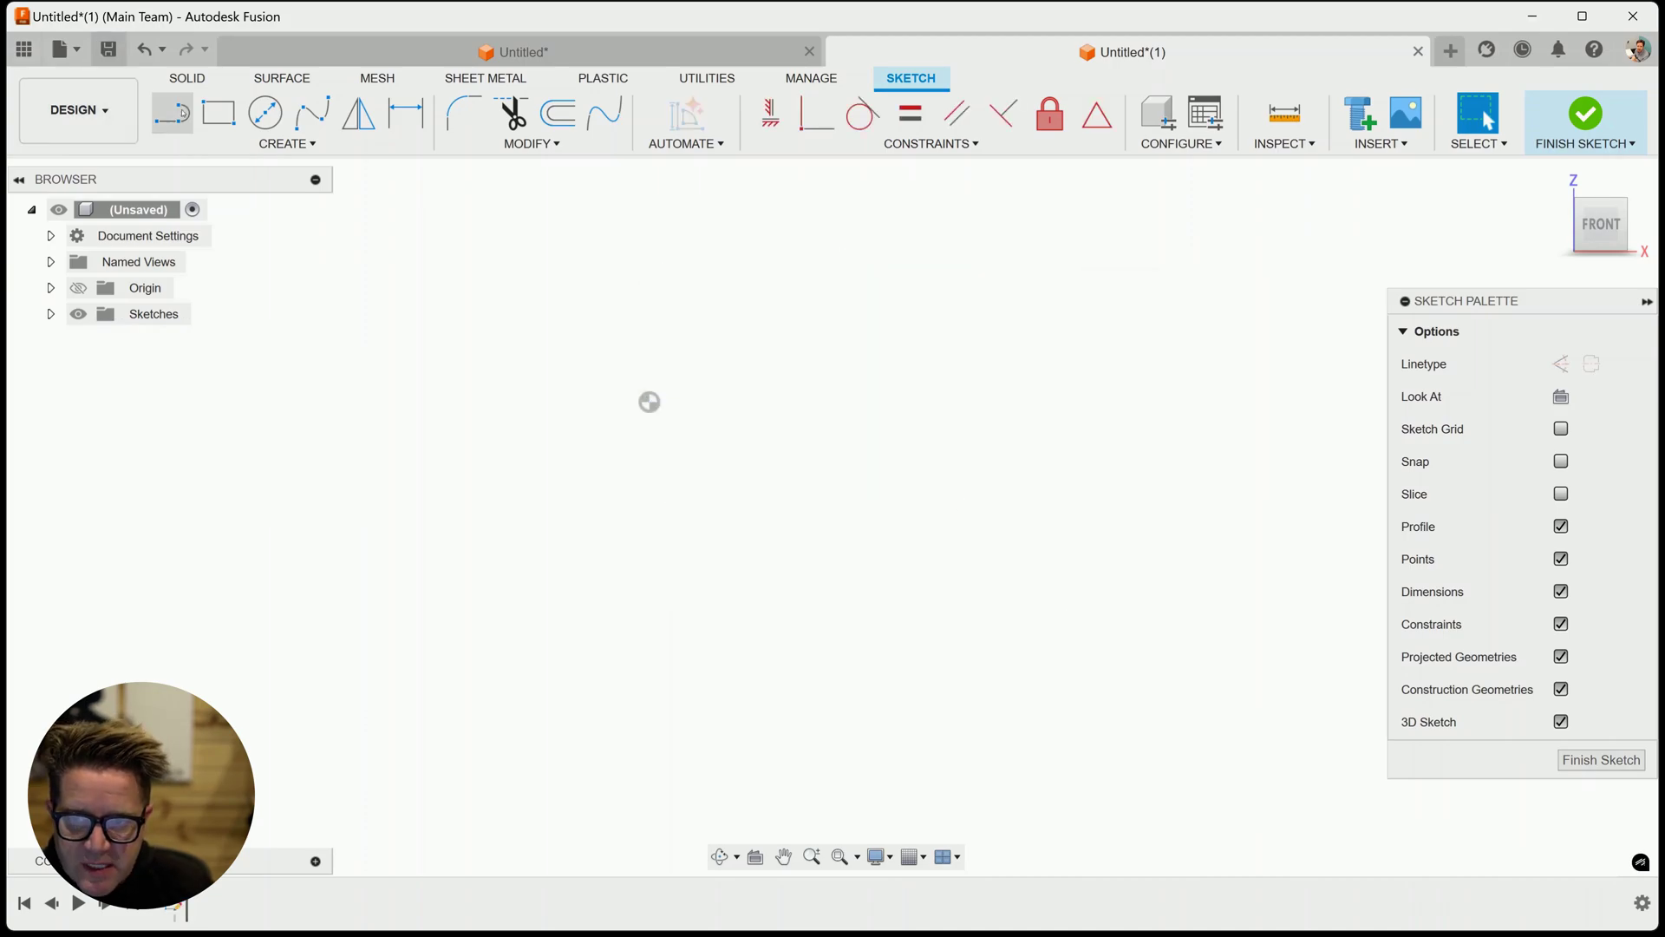
# - Draw a two-point rectangle about 630 mm wide and 444 mm high near the origin, and undo it
pyautogui.click(219, 113)
pyautogui.click(713, 270)
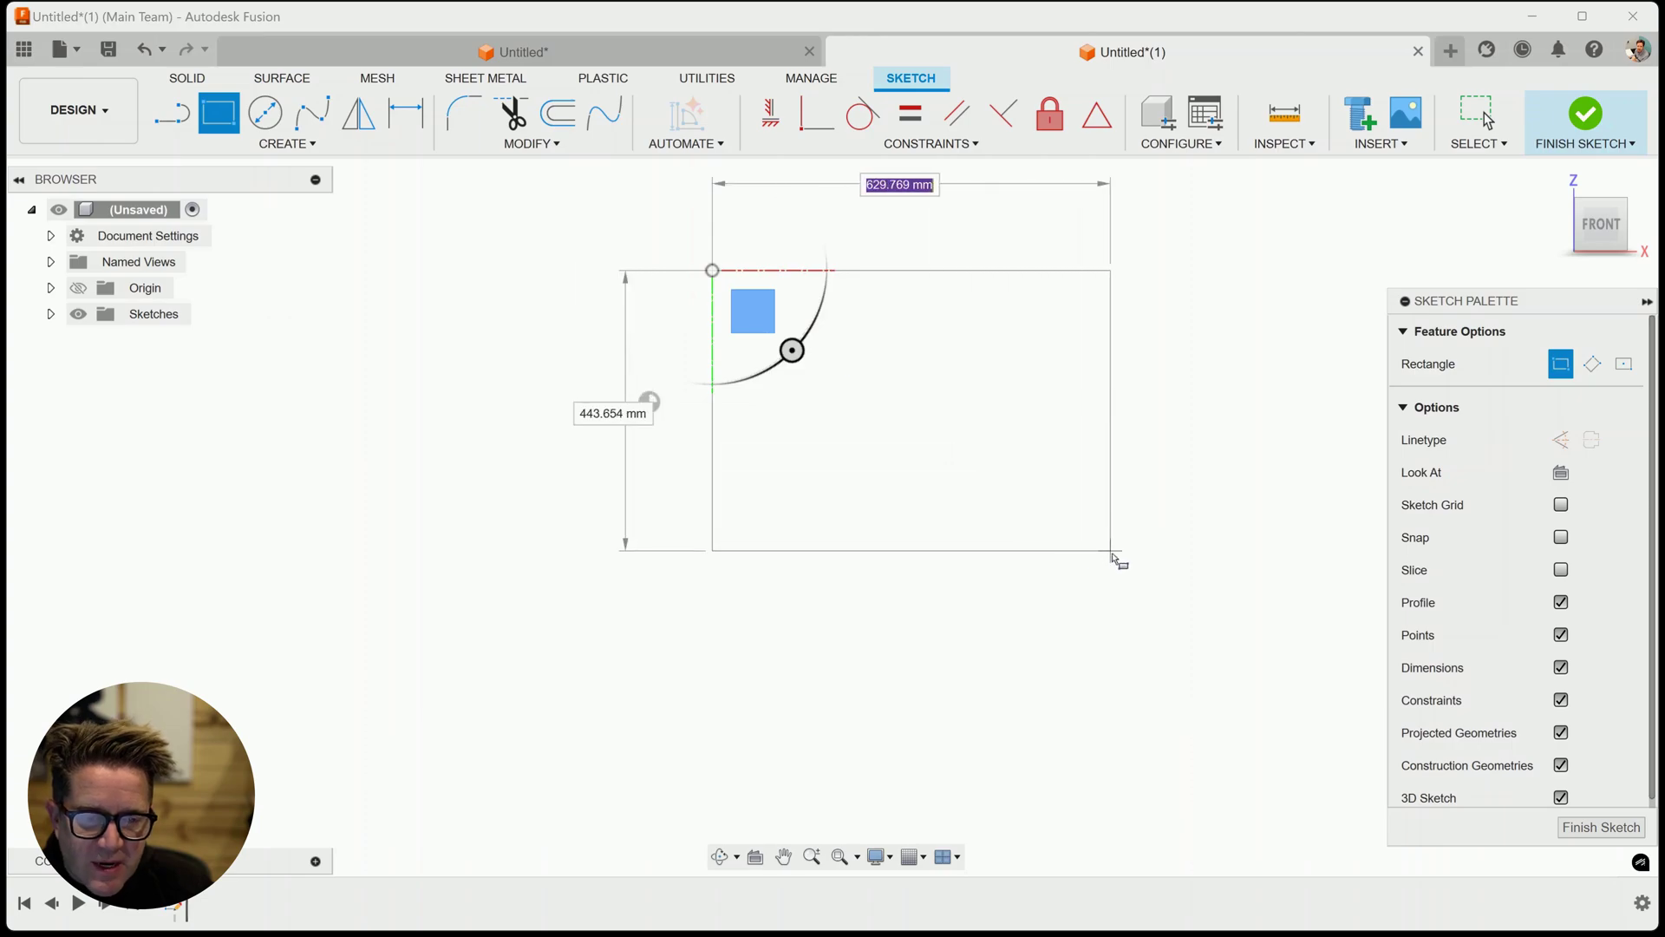
pyautogui.click(1121, 553)
pyautogui.press('Escape')
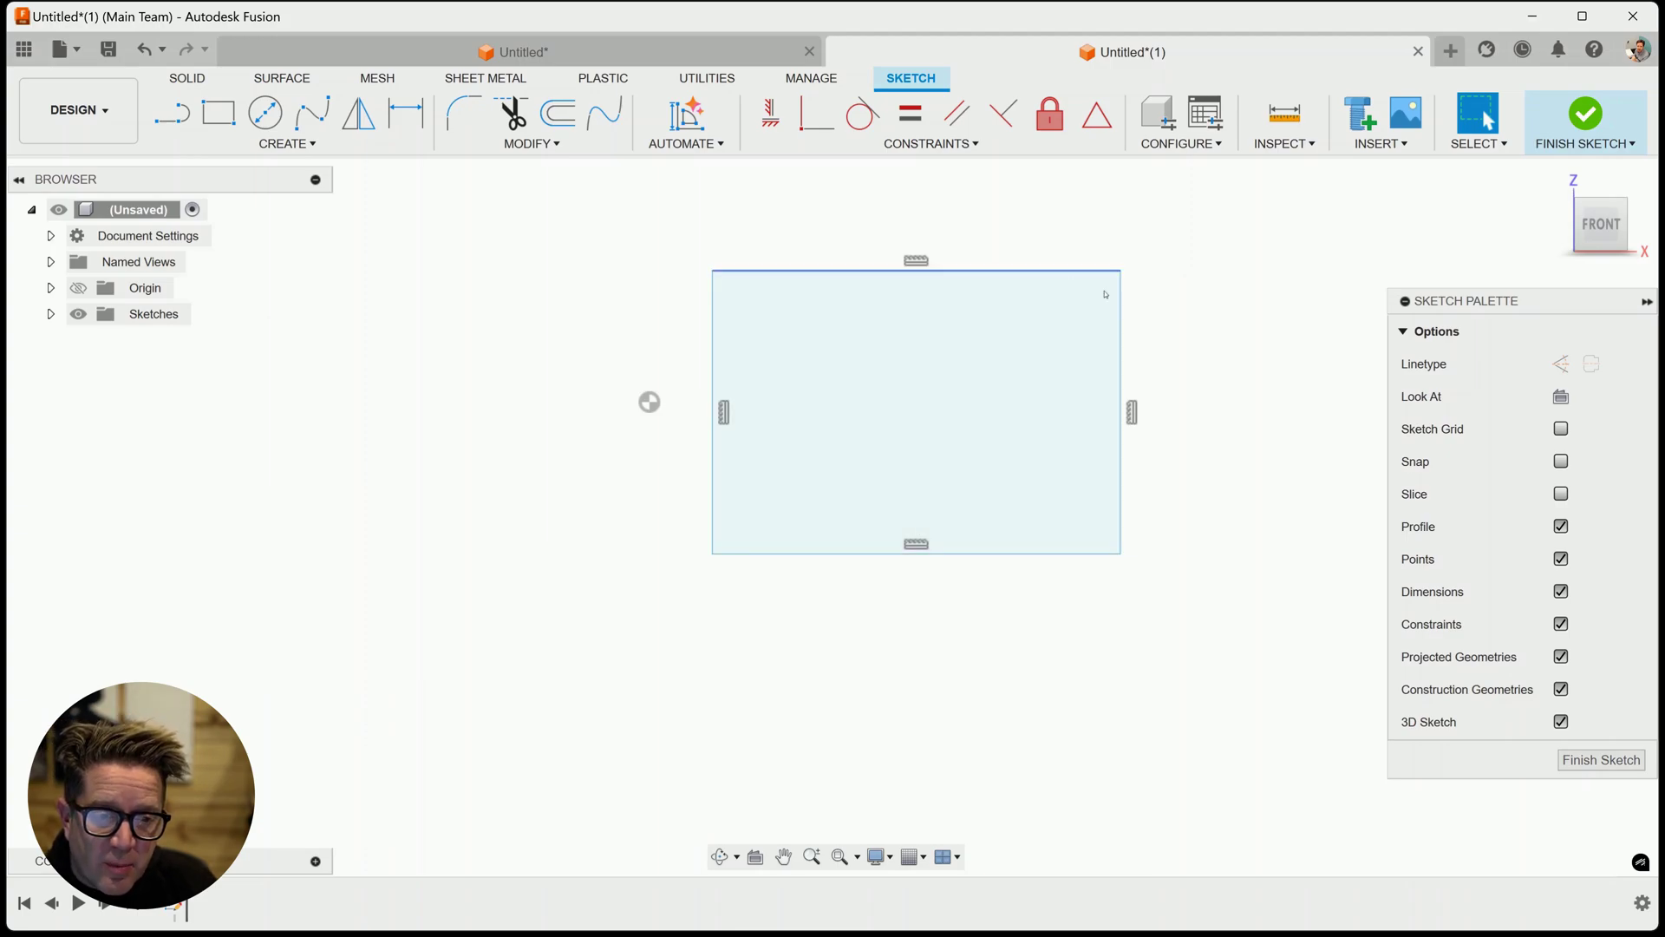
pyautogui.hotkey('ctrl', 'z')
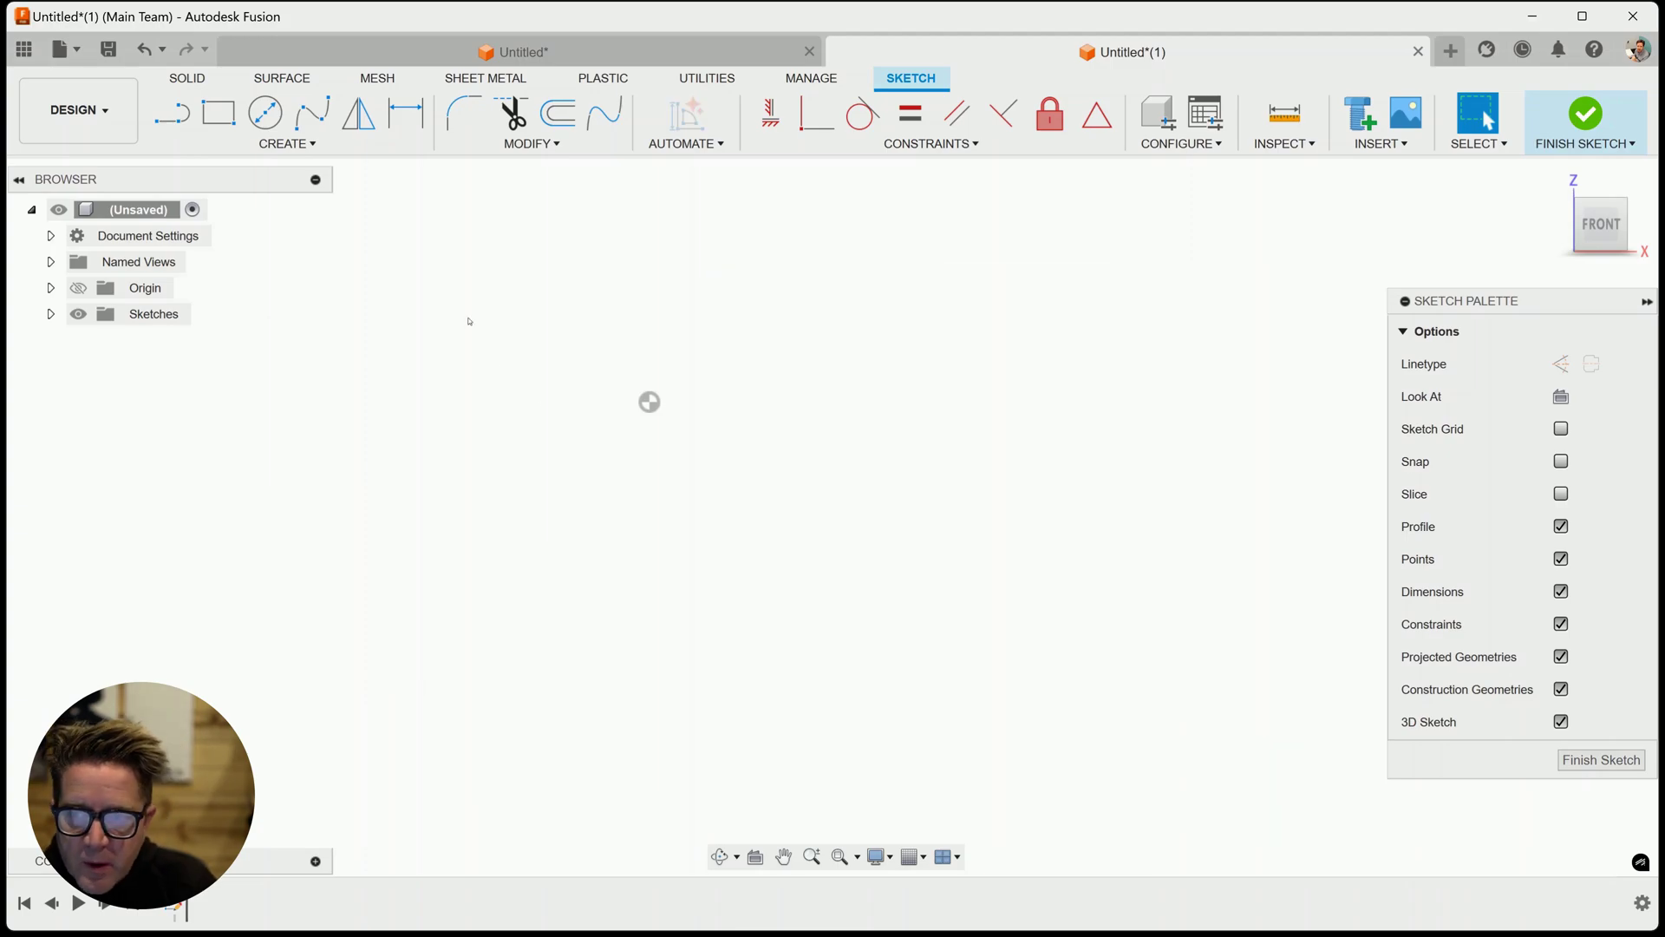
# - Draw a center rectangle centred on the sketch origin
pyautogui.click(286, 144)
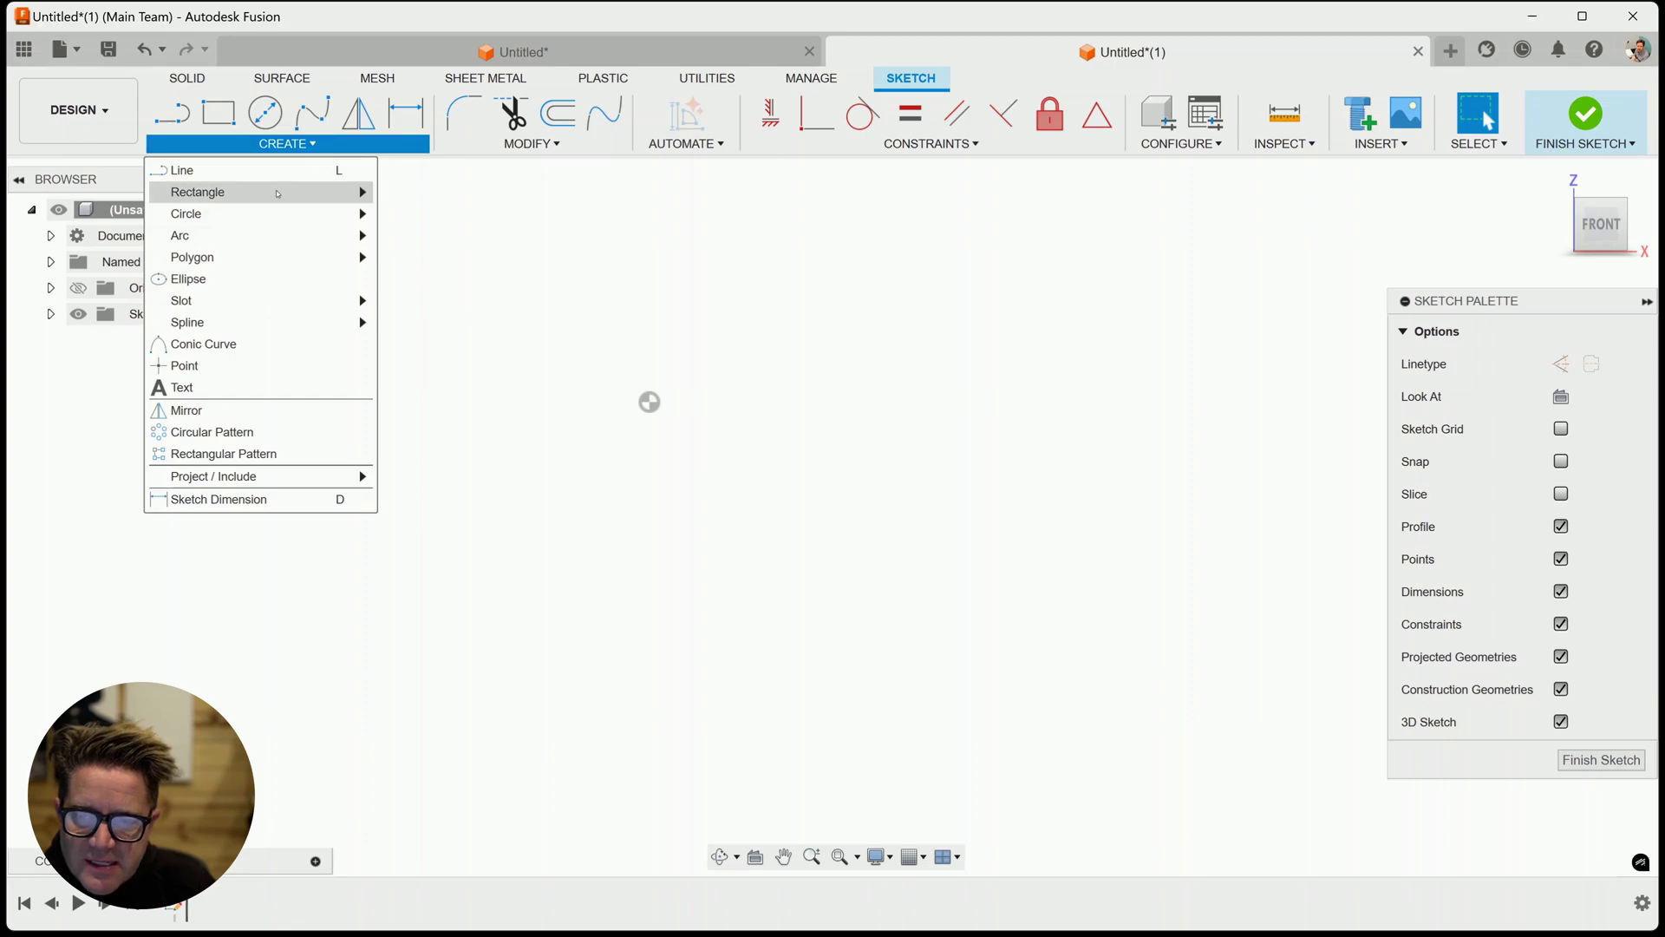
pyautogui.moveTo(283, 195)
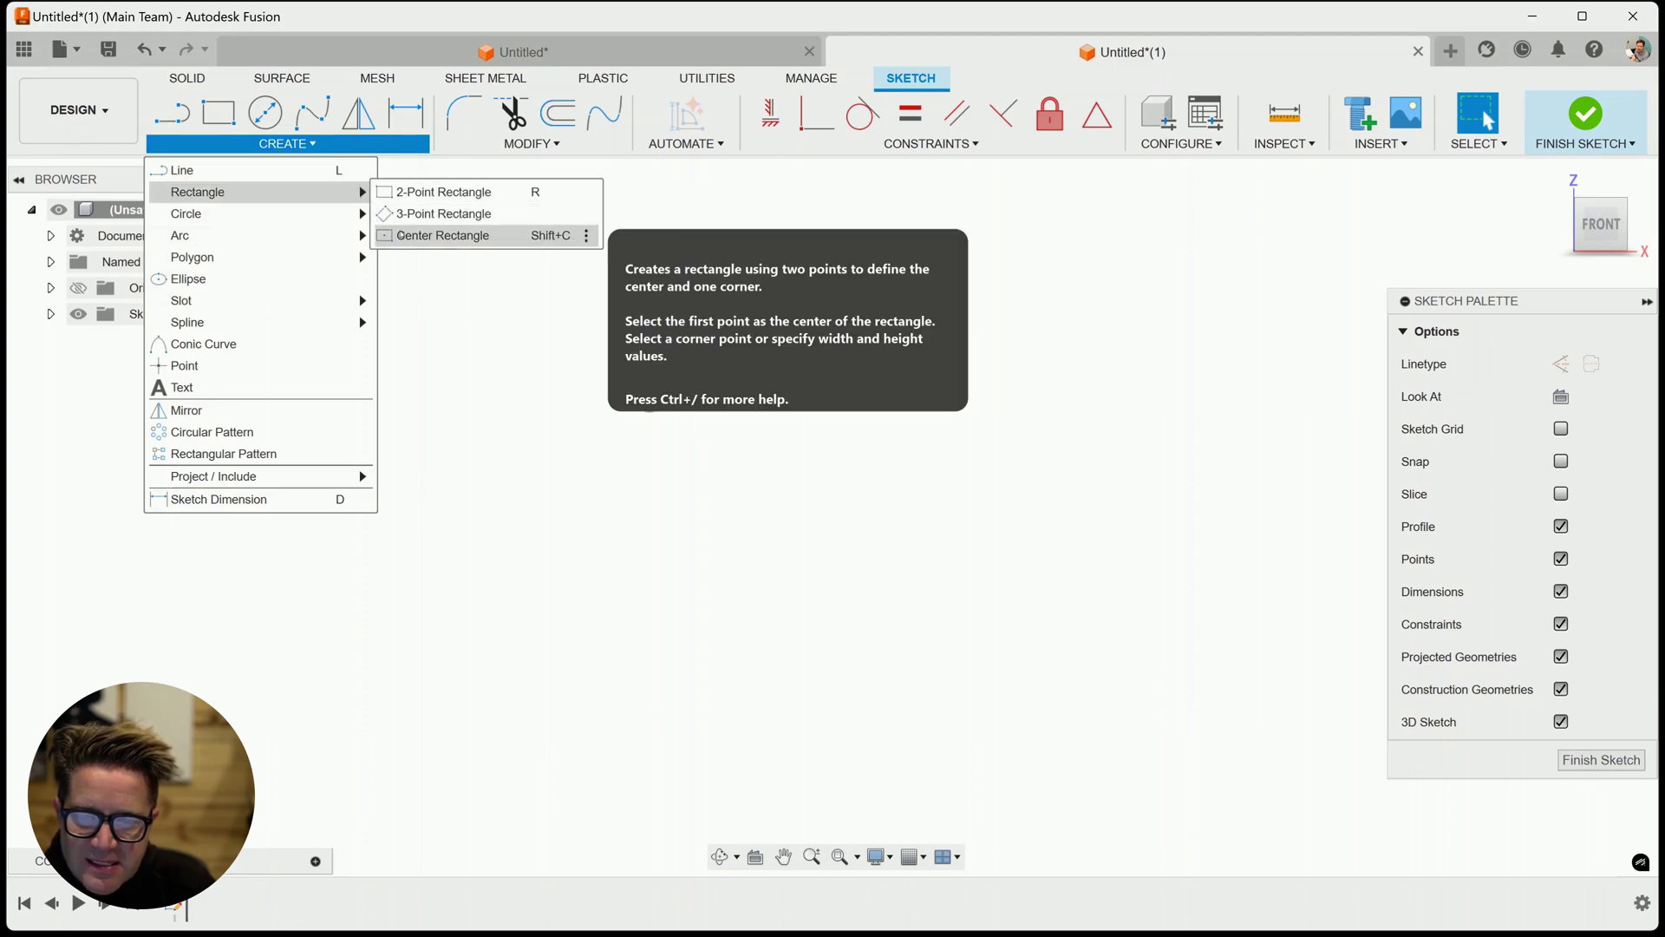
pyautogui.click(401, 235)
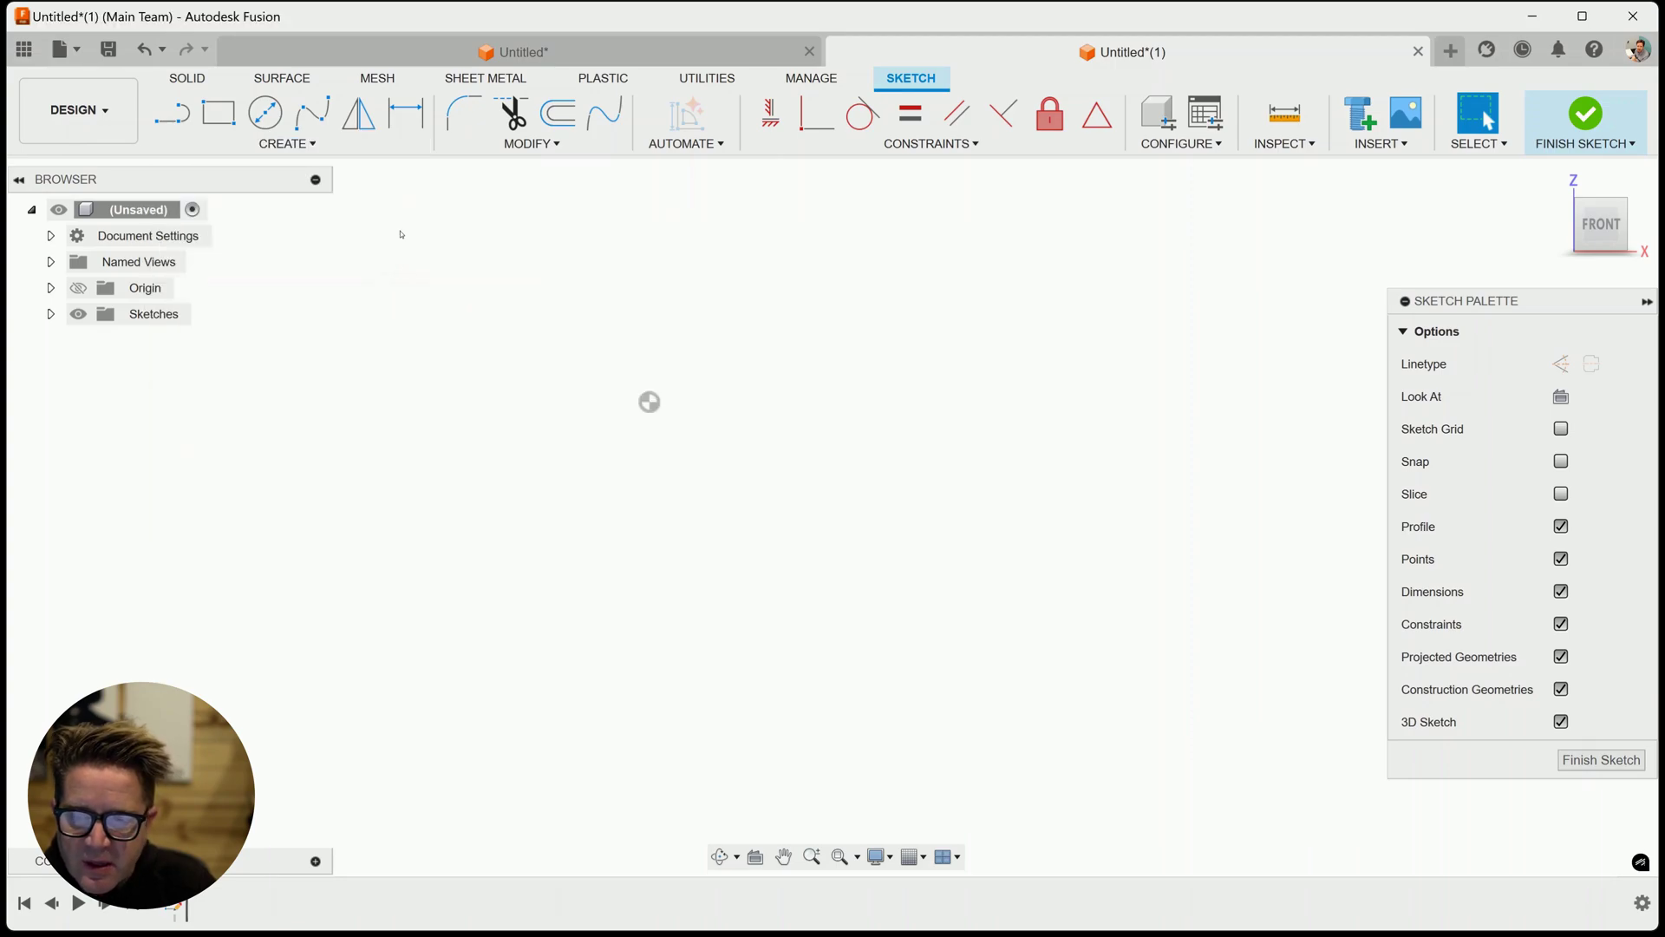
pyautogui.click(650, 402)
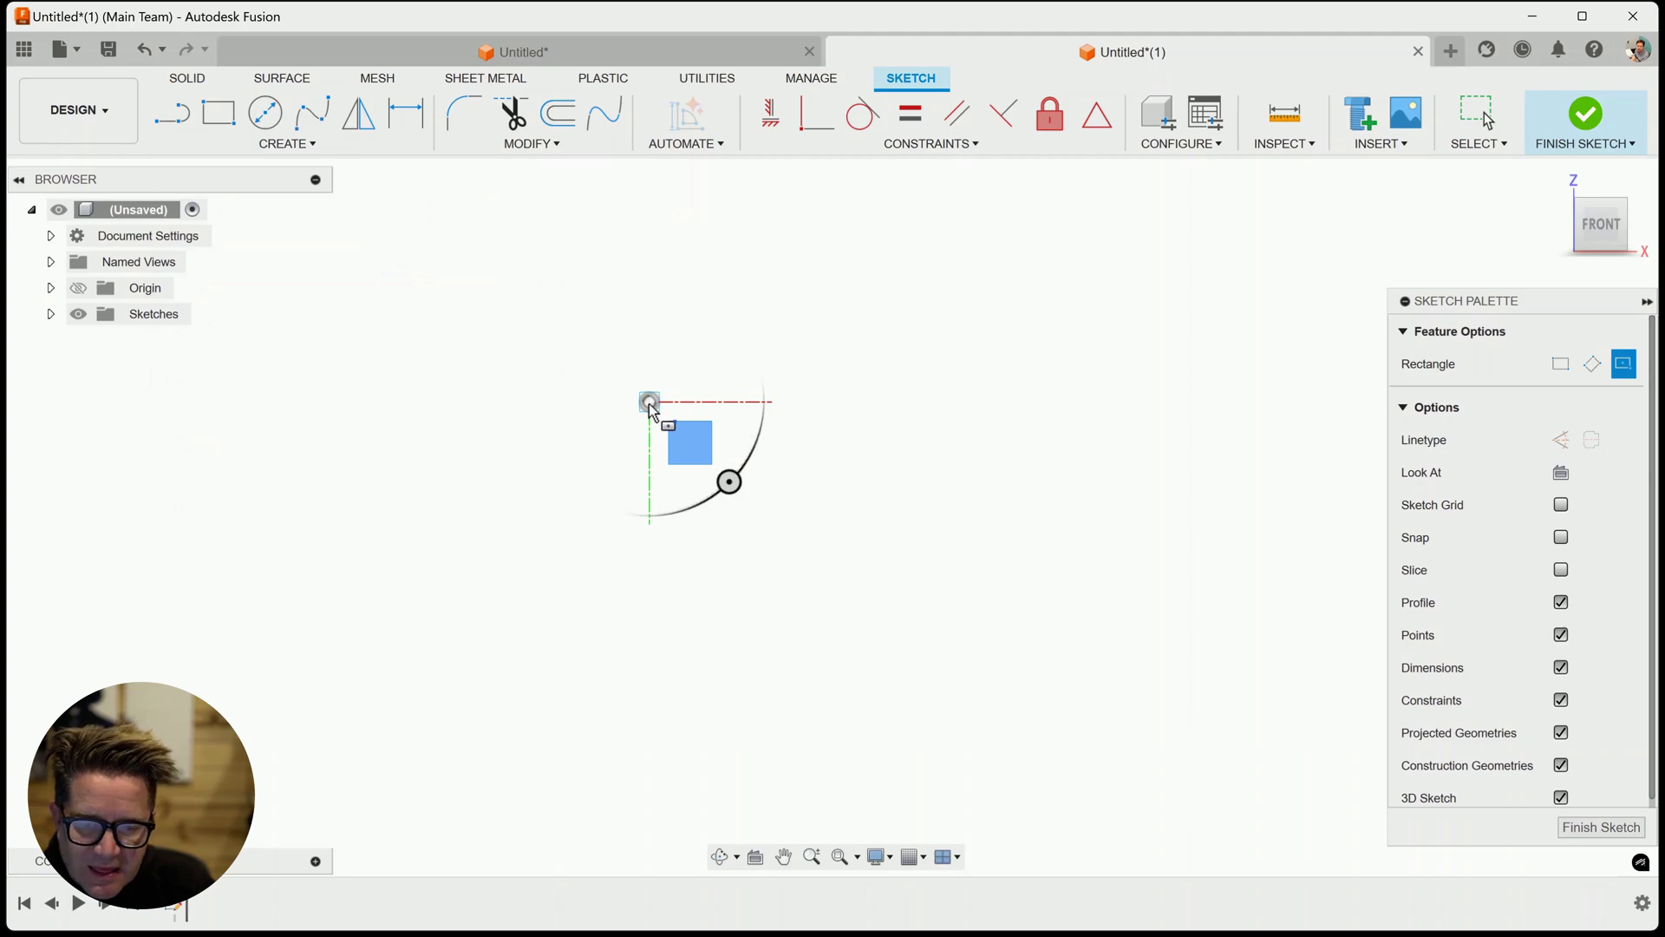
pyautogui.click(442, 237)
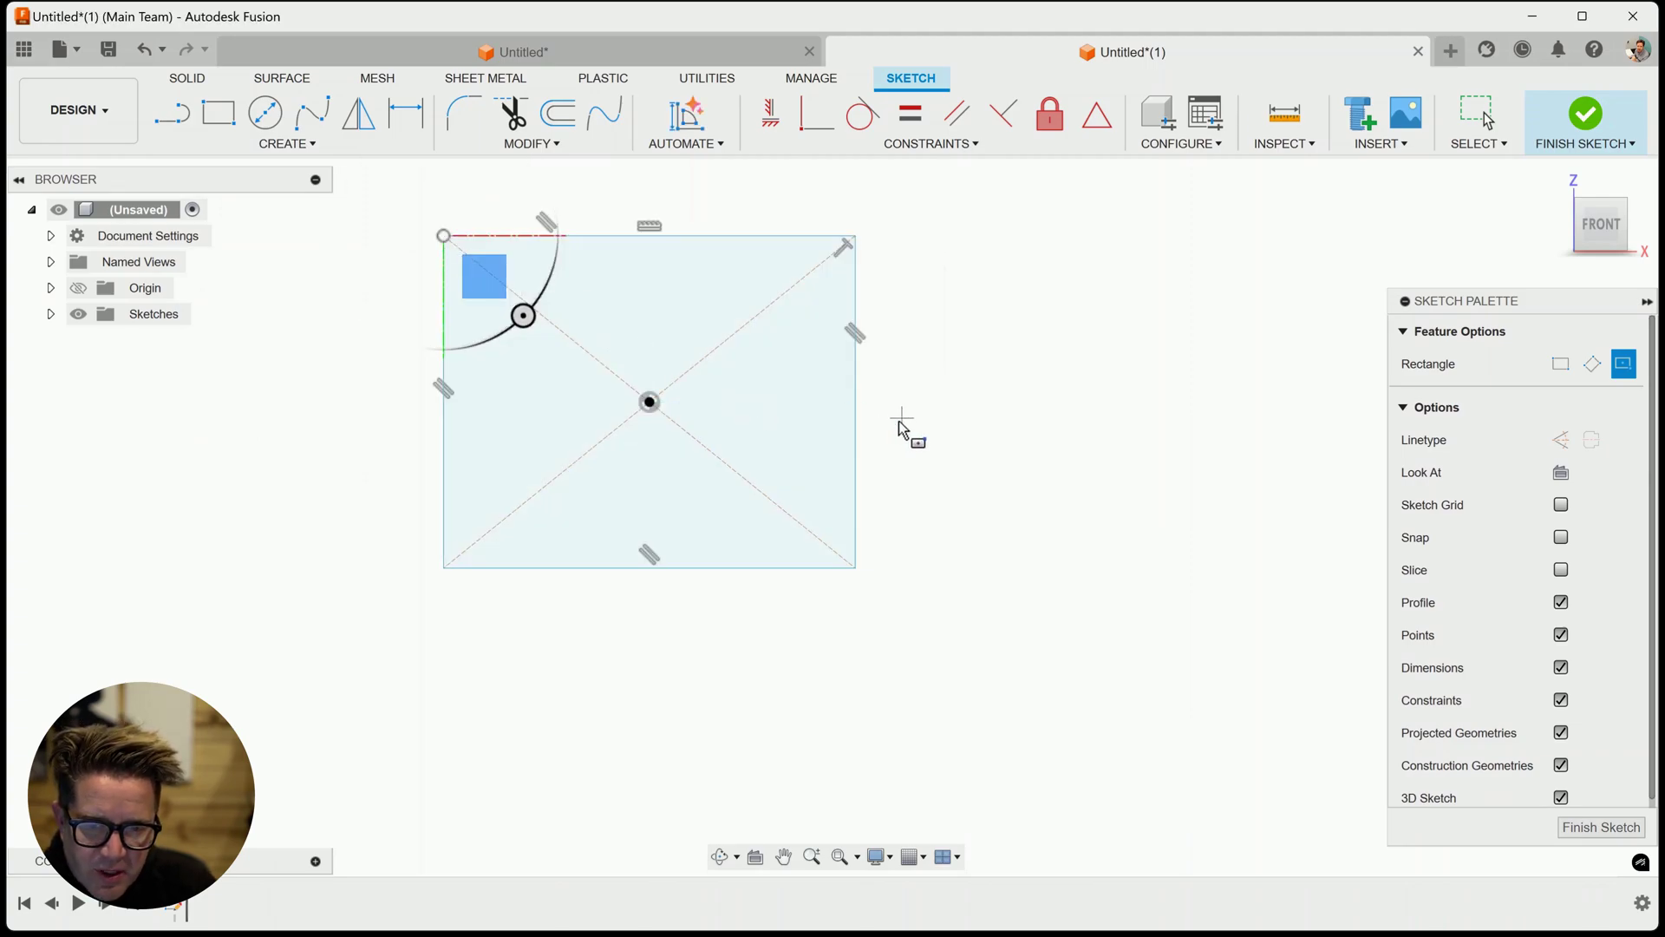
pyautogui.press('Escape')
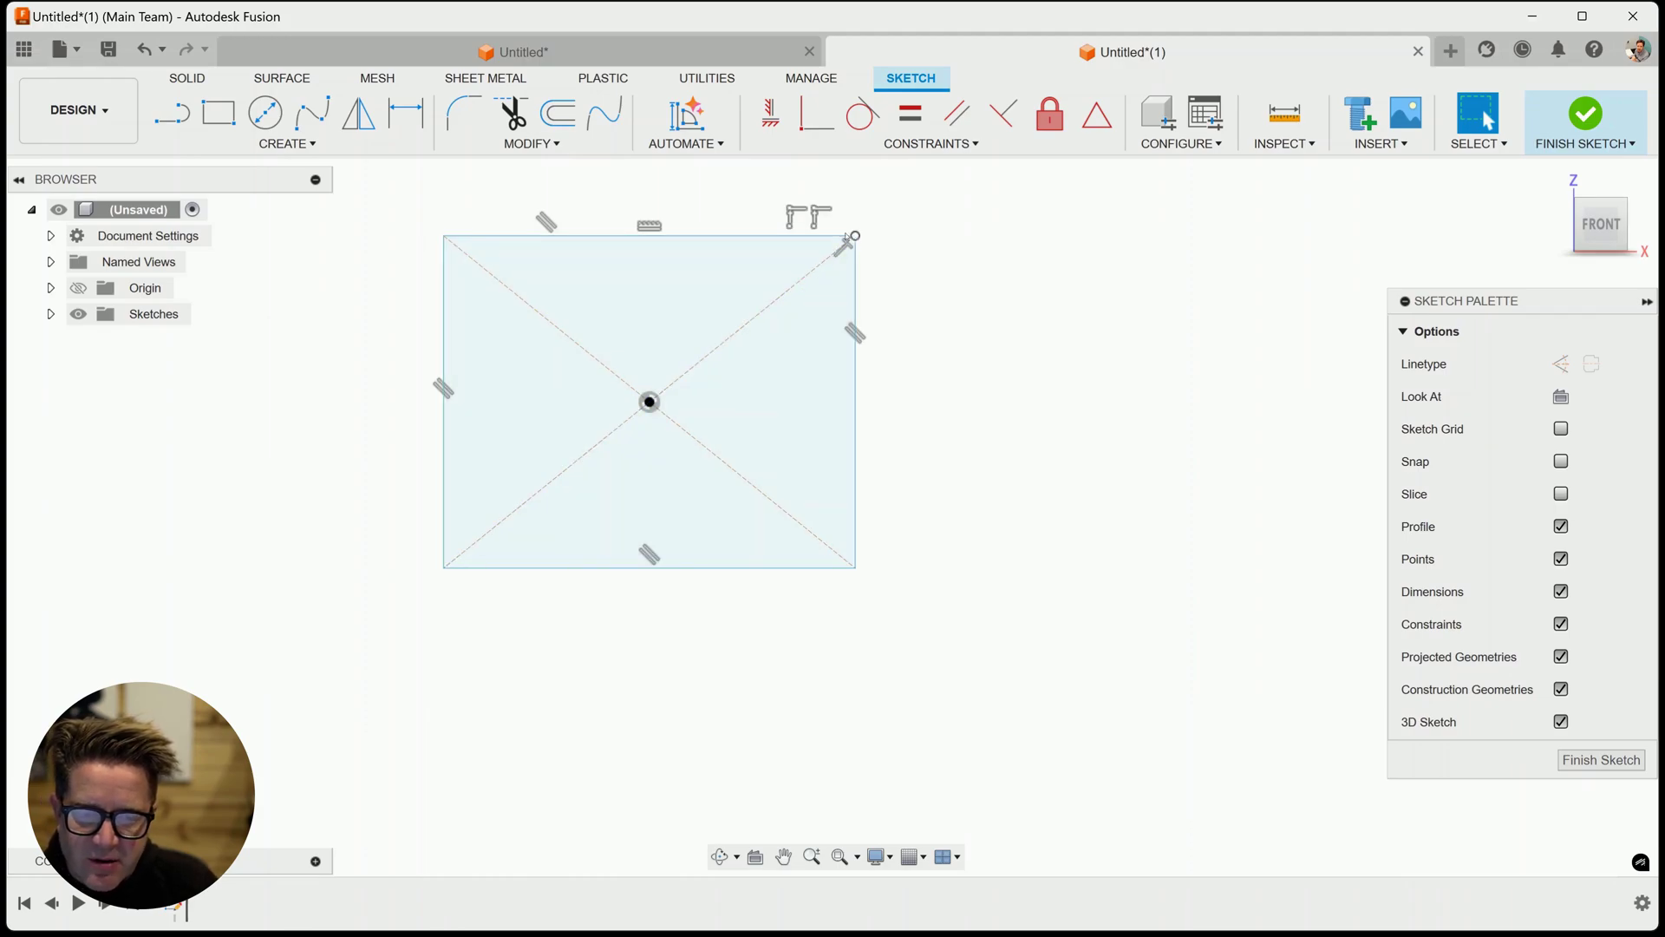
# - Draw a small circle centred on the rectangle's diagonal near its upper-right corner
pyautogui.click(265, 113)
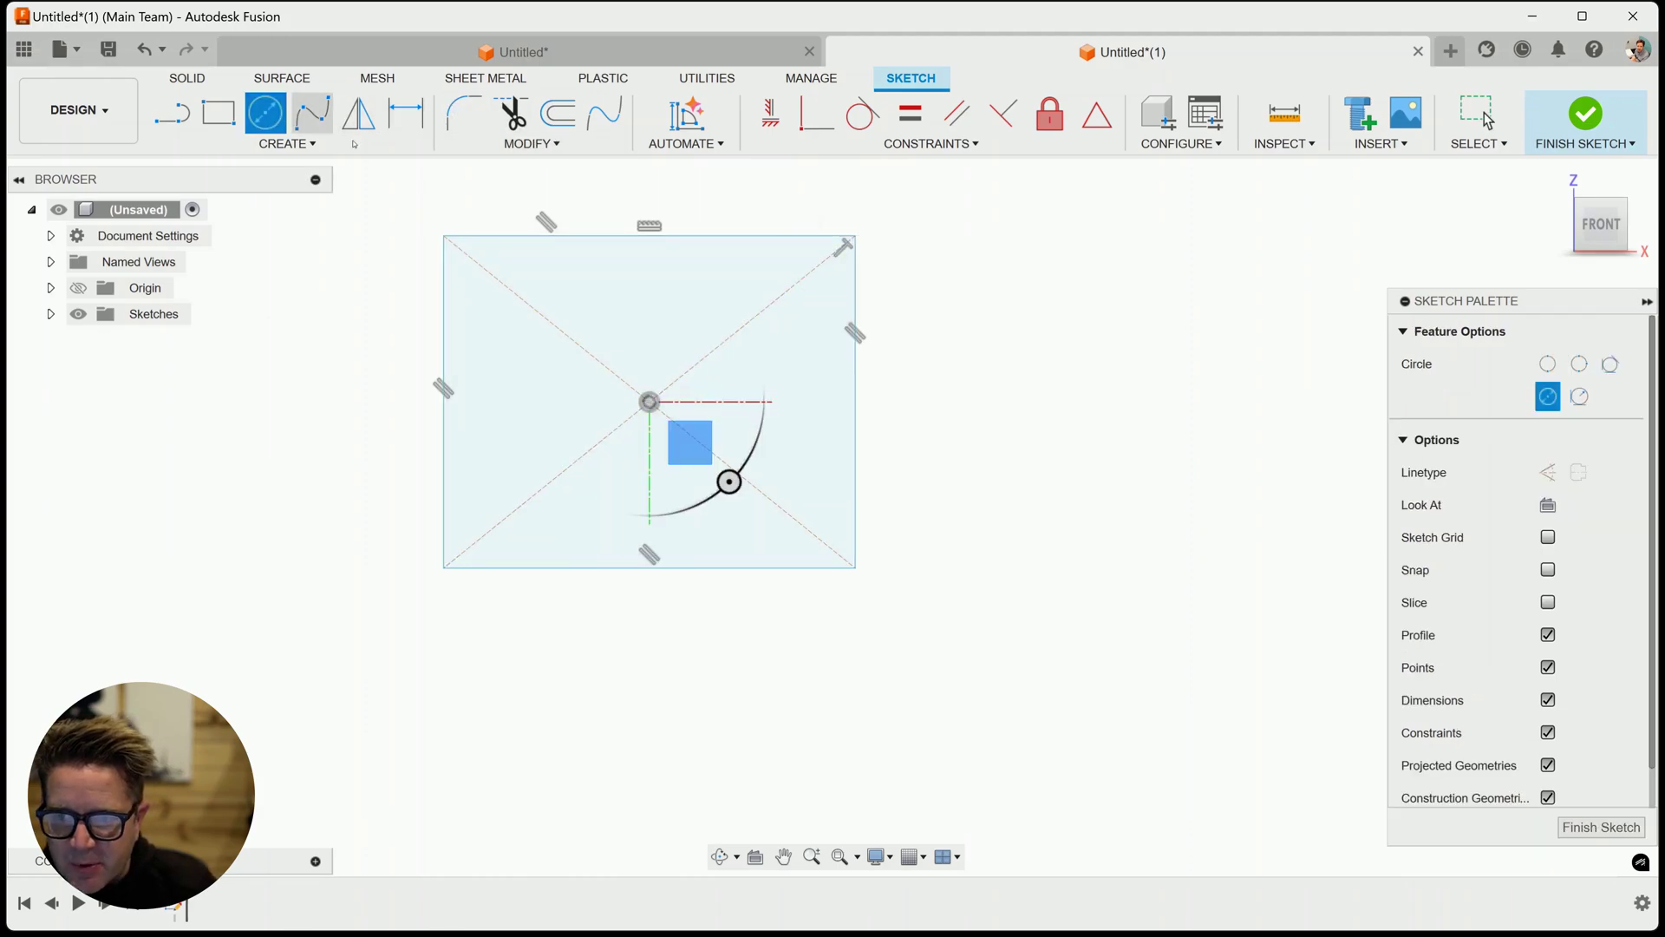
pyautogui.click(804, 278)
pyautogui.click(781, 269)
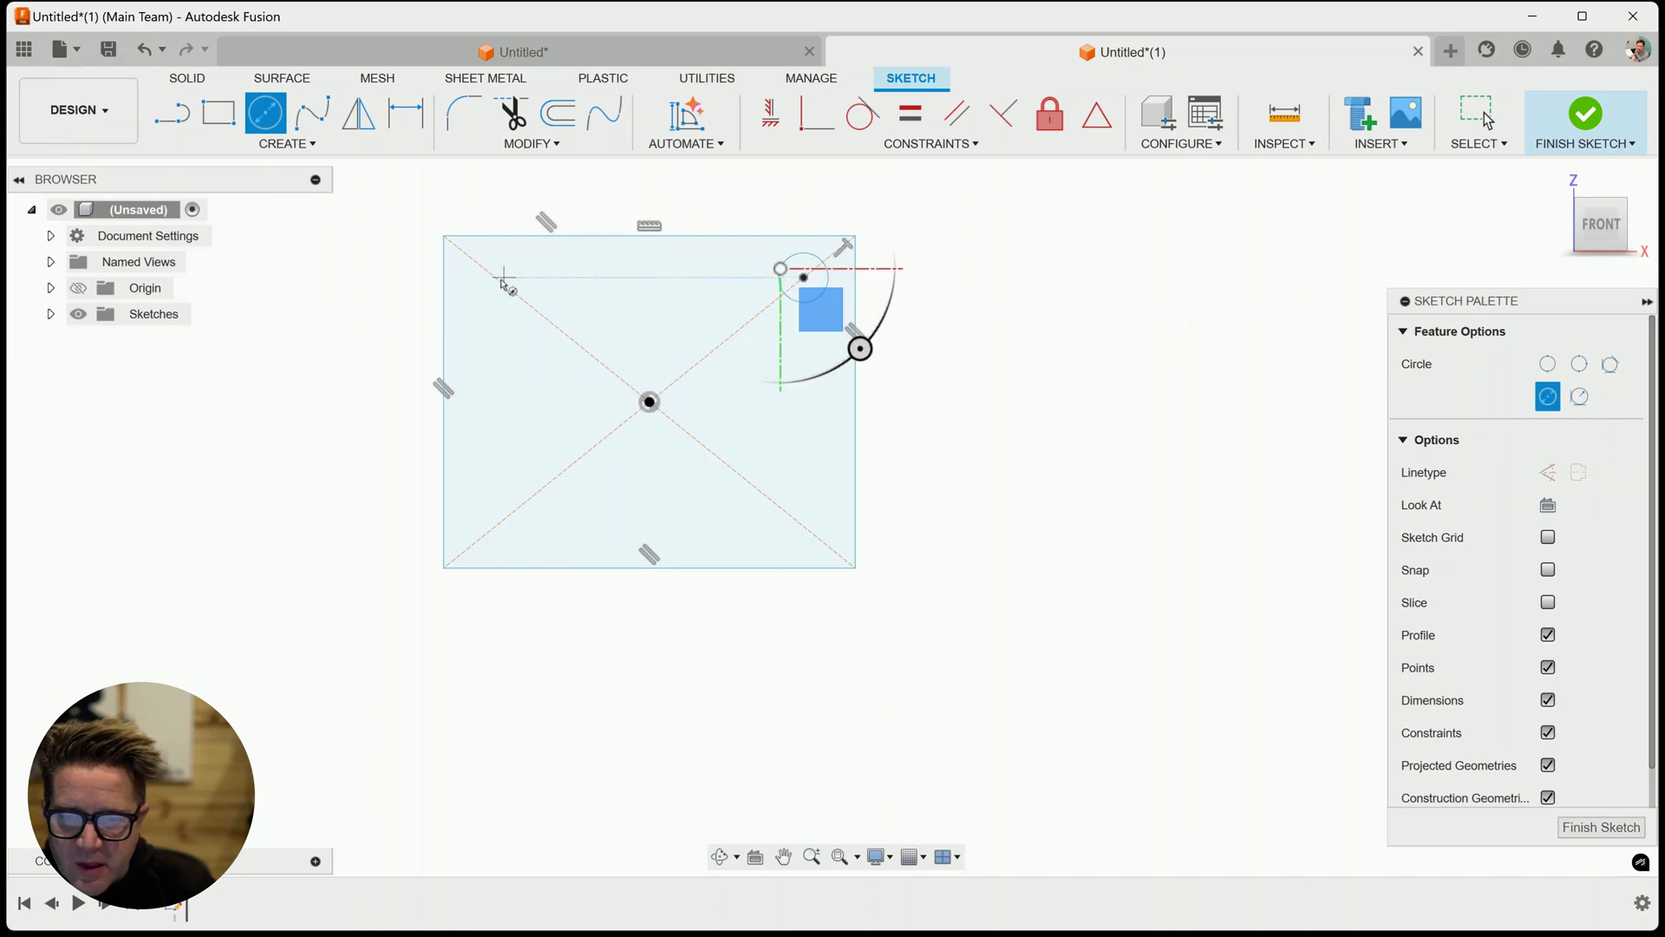
# - Draw a second small circle on the other diagonal near the rectangle's upper-left corner, level with the first circle
pyautogui.click(497, 278)
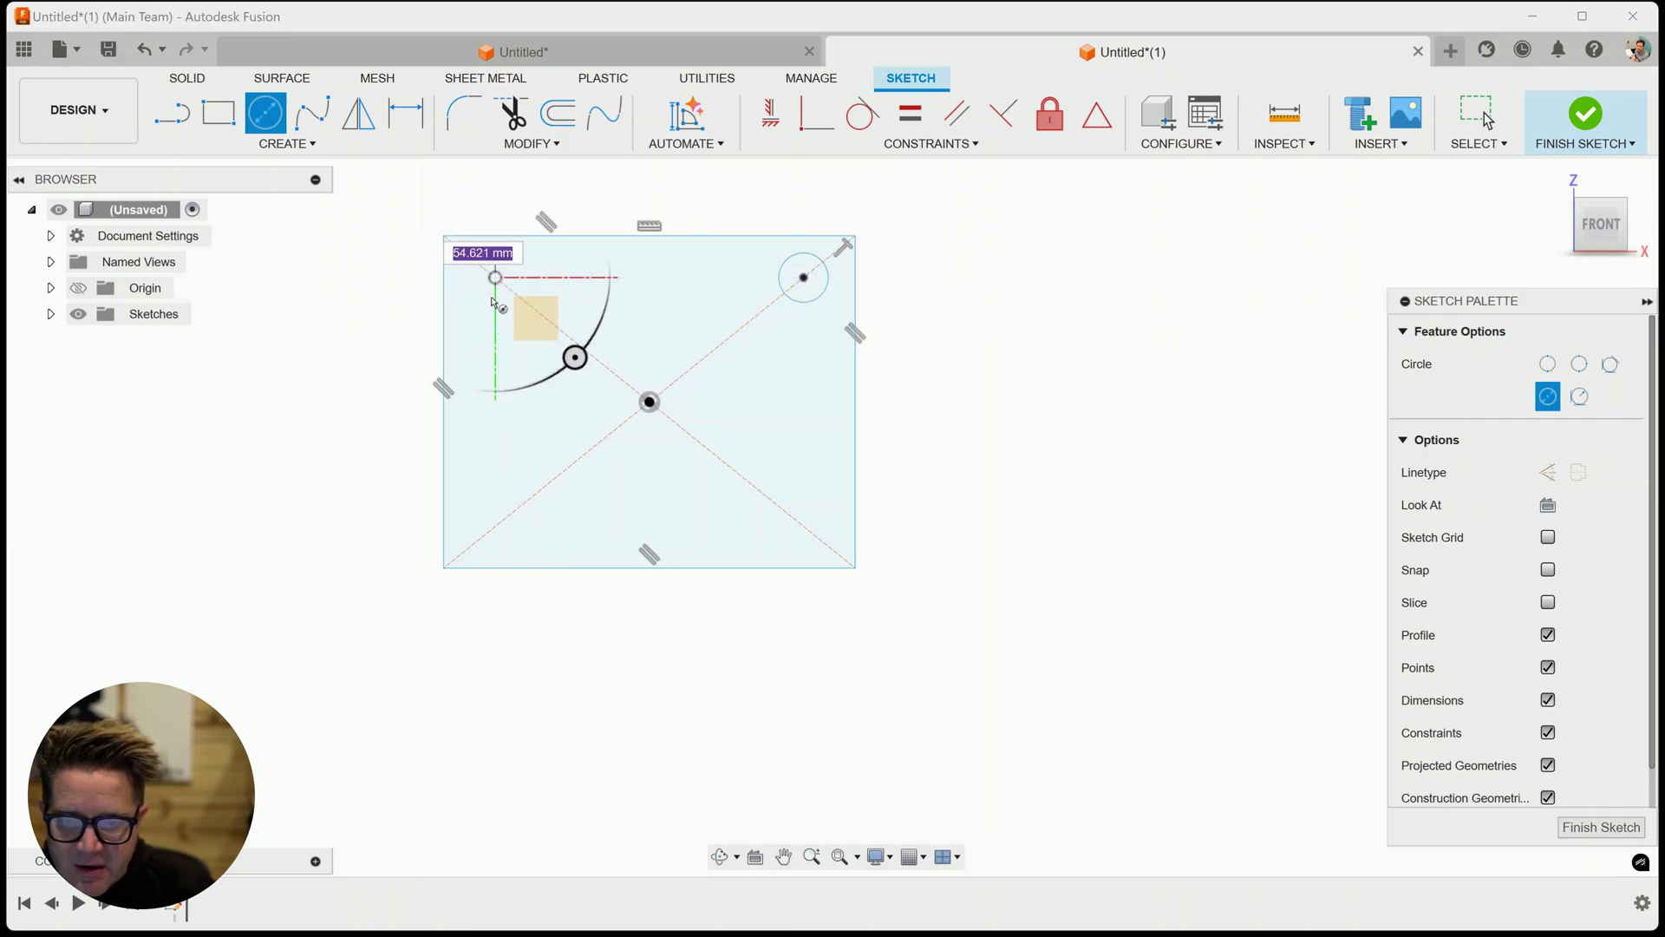
pyautogui.press('Escape')
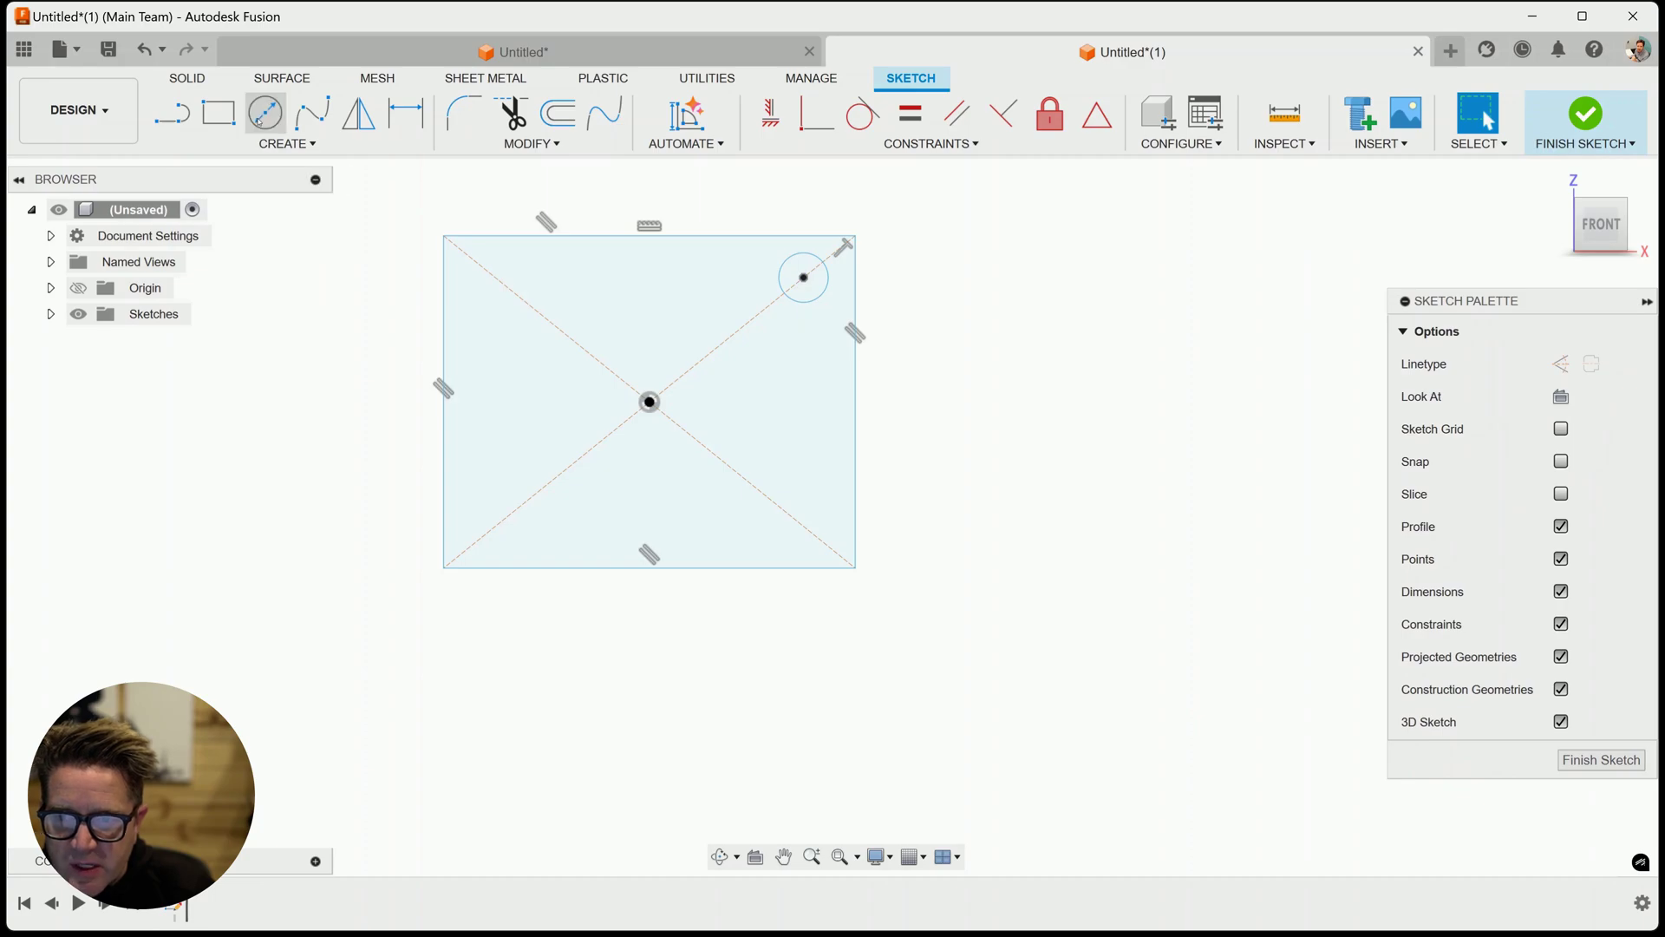
pyautogui.click(262, 116)
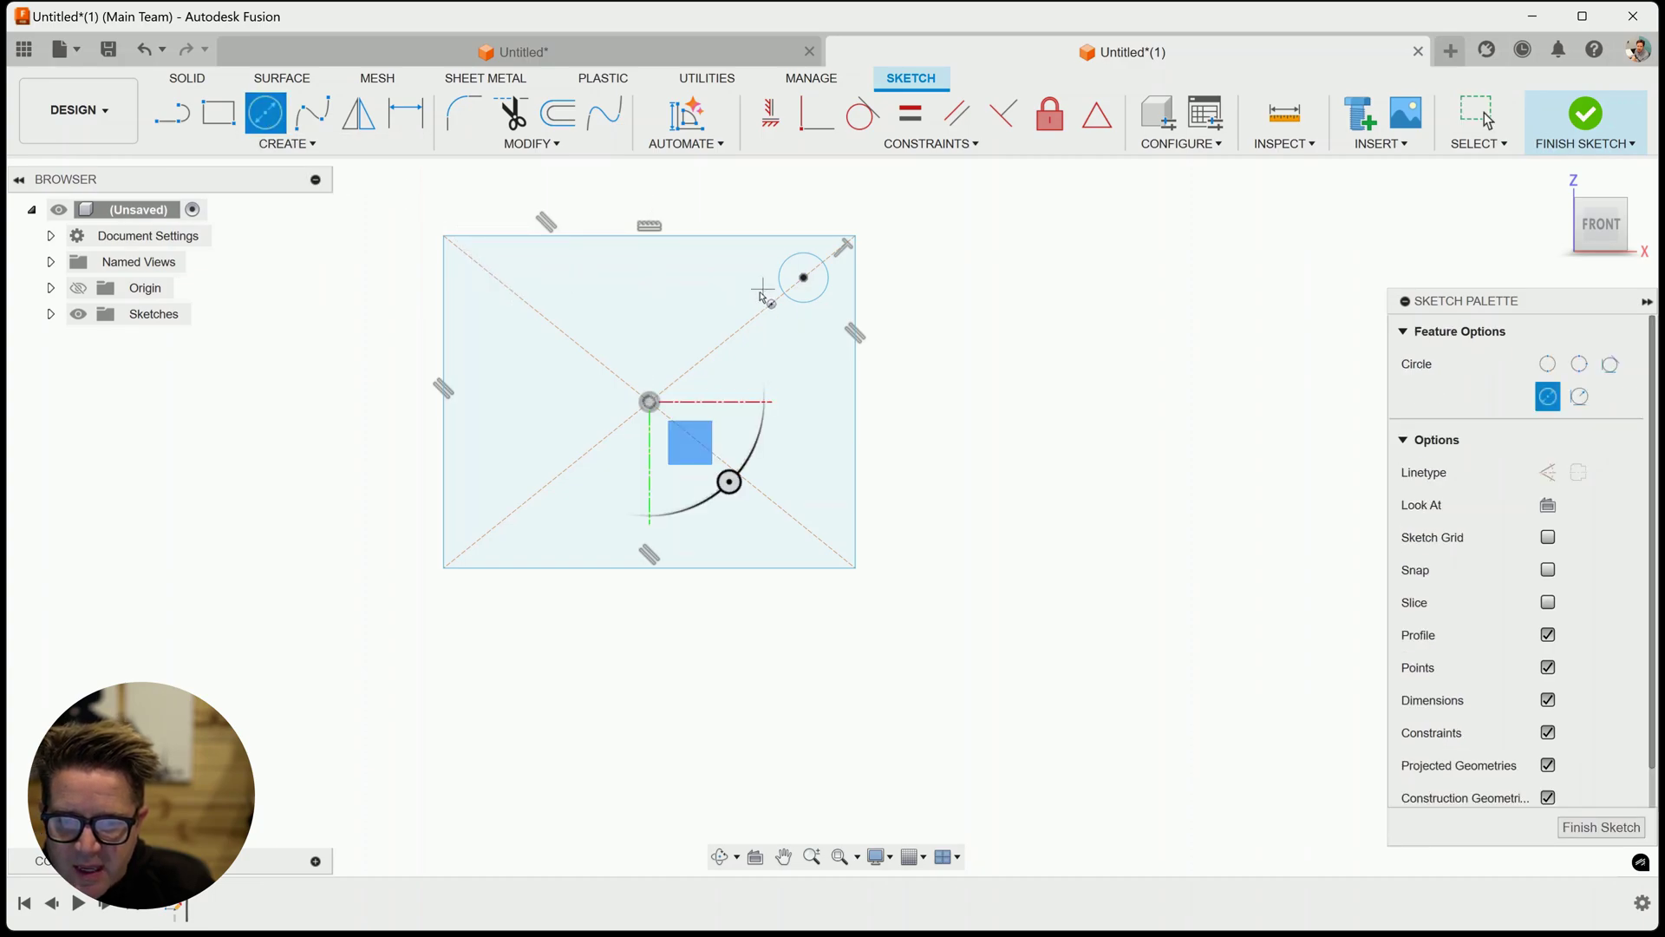
pyautogui.click(495, 277)
pyautogui.click(506, 306)
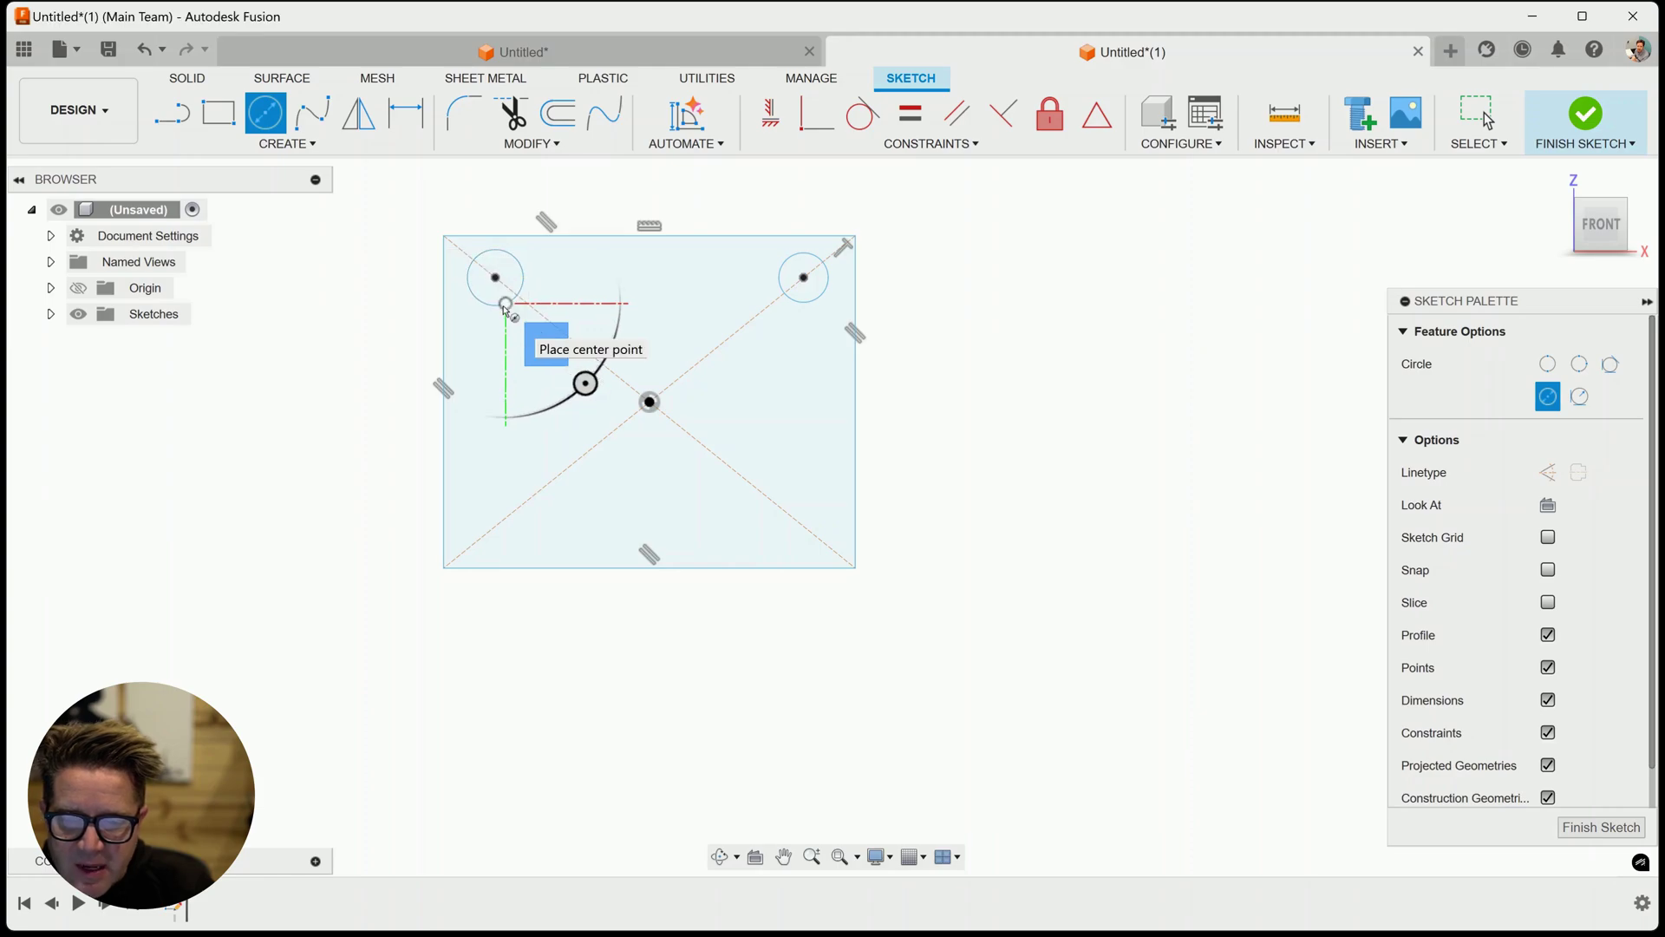
pyautogui.press('Escape')
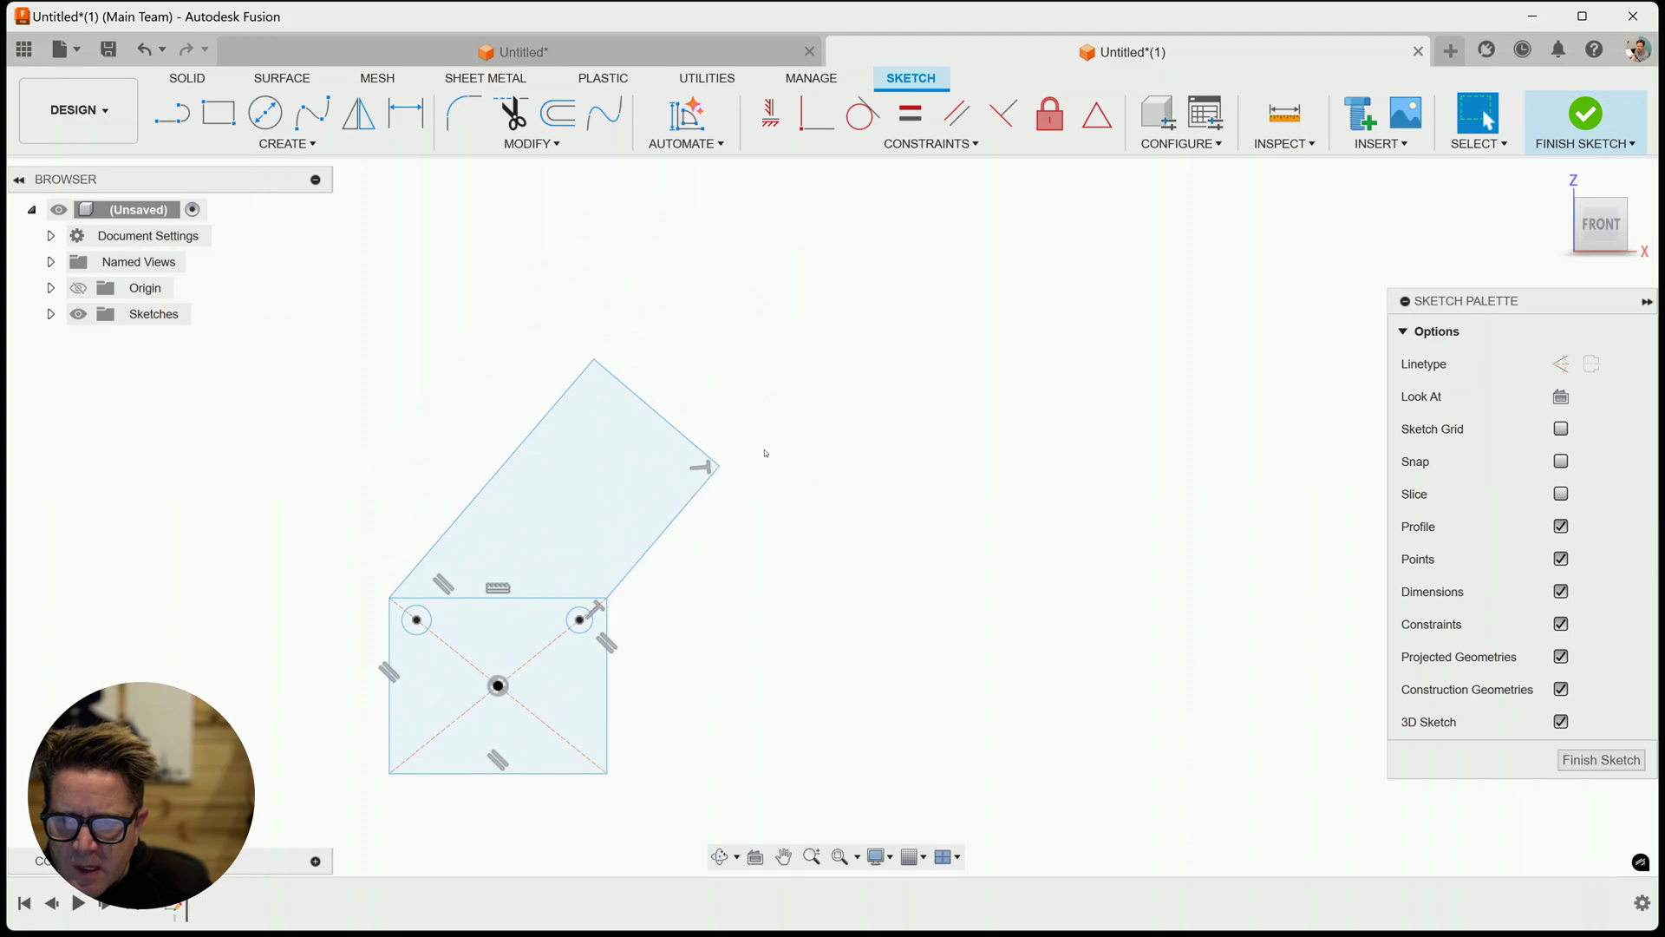
# - Draw a three-point rectangle based on the tilted rectangle's upper short edge, extending up and to the right in the same direction
pyautogui.click(287, 143)
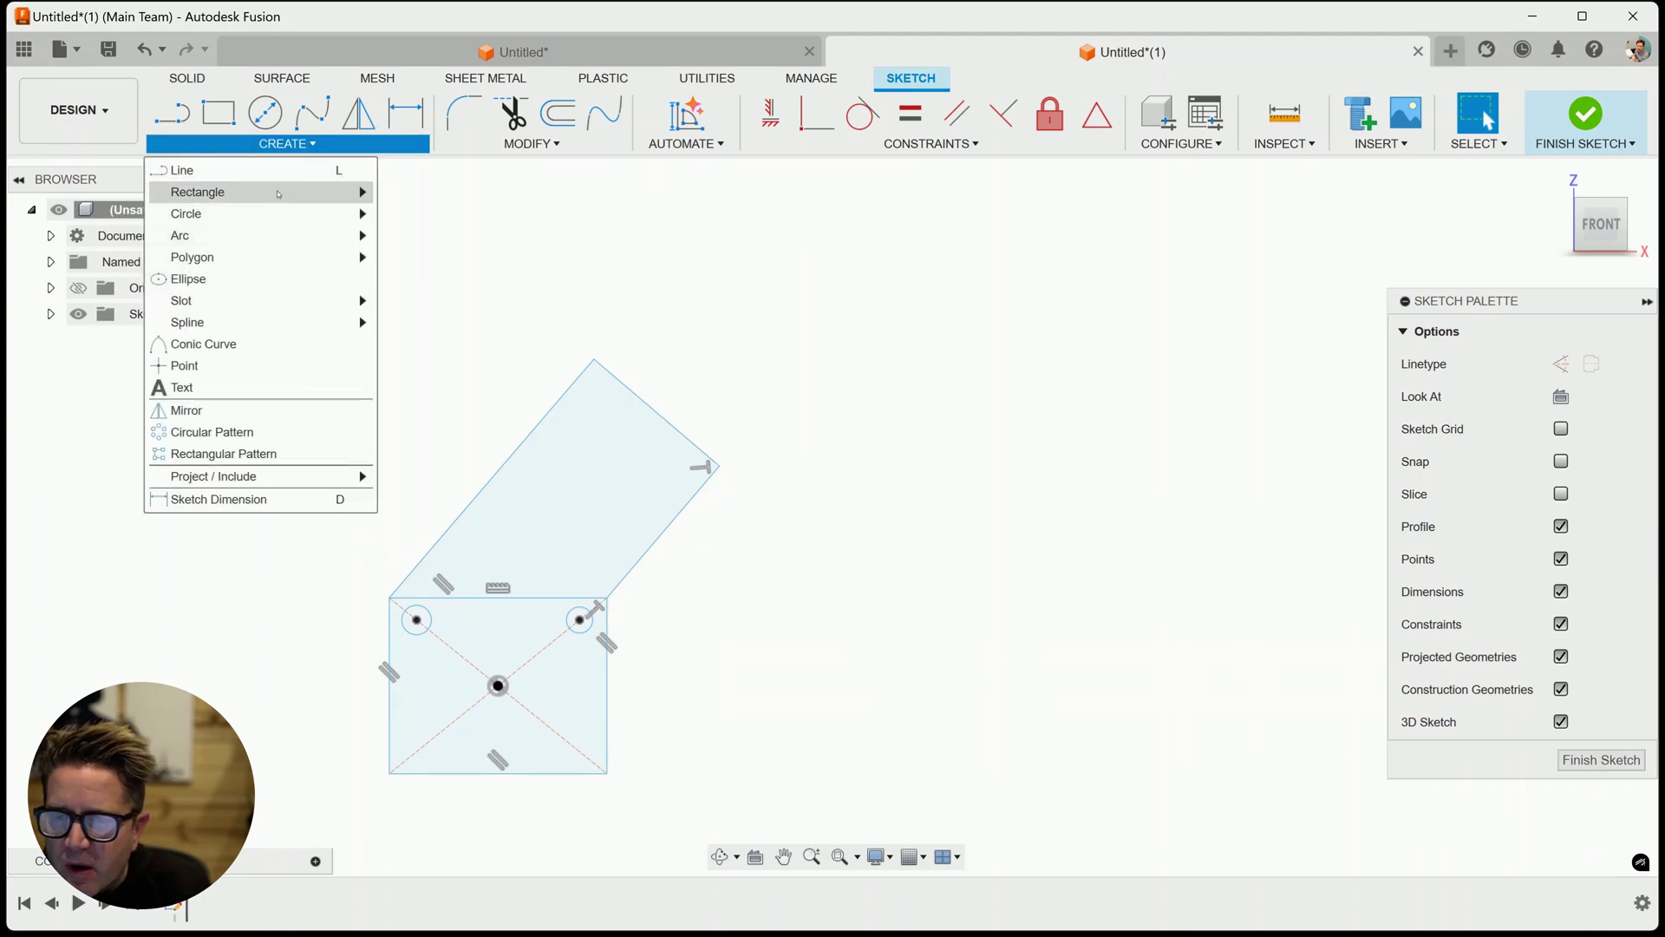
pyautogui.moveTo(279, 194)
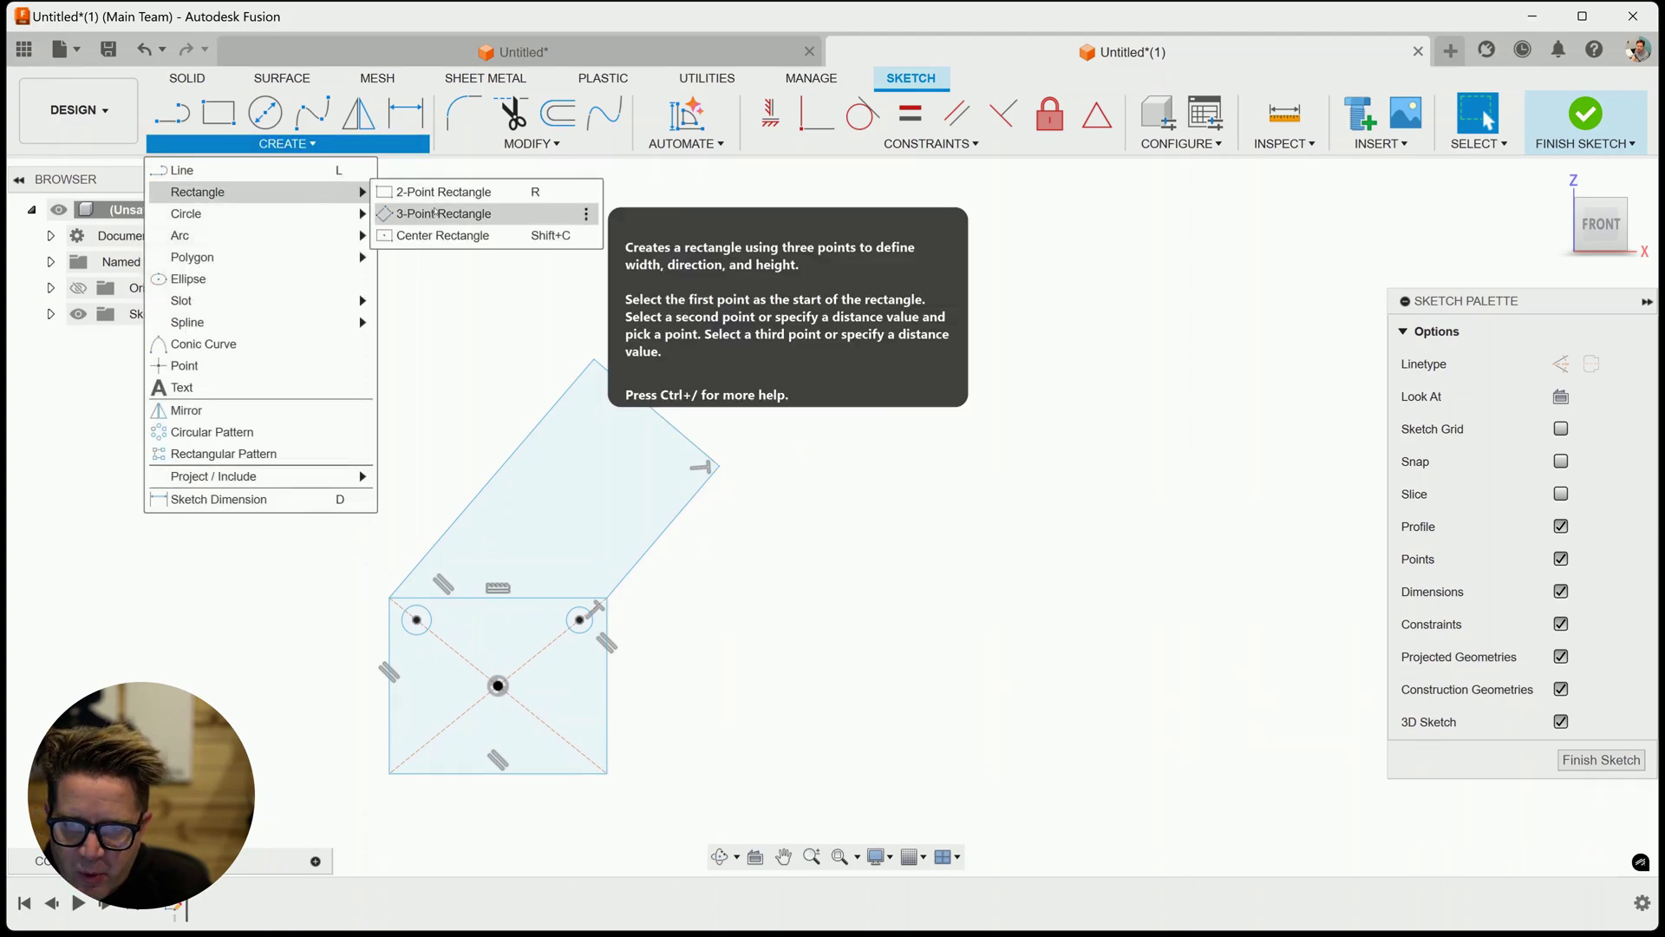
pyautogui.click(435, 214)
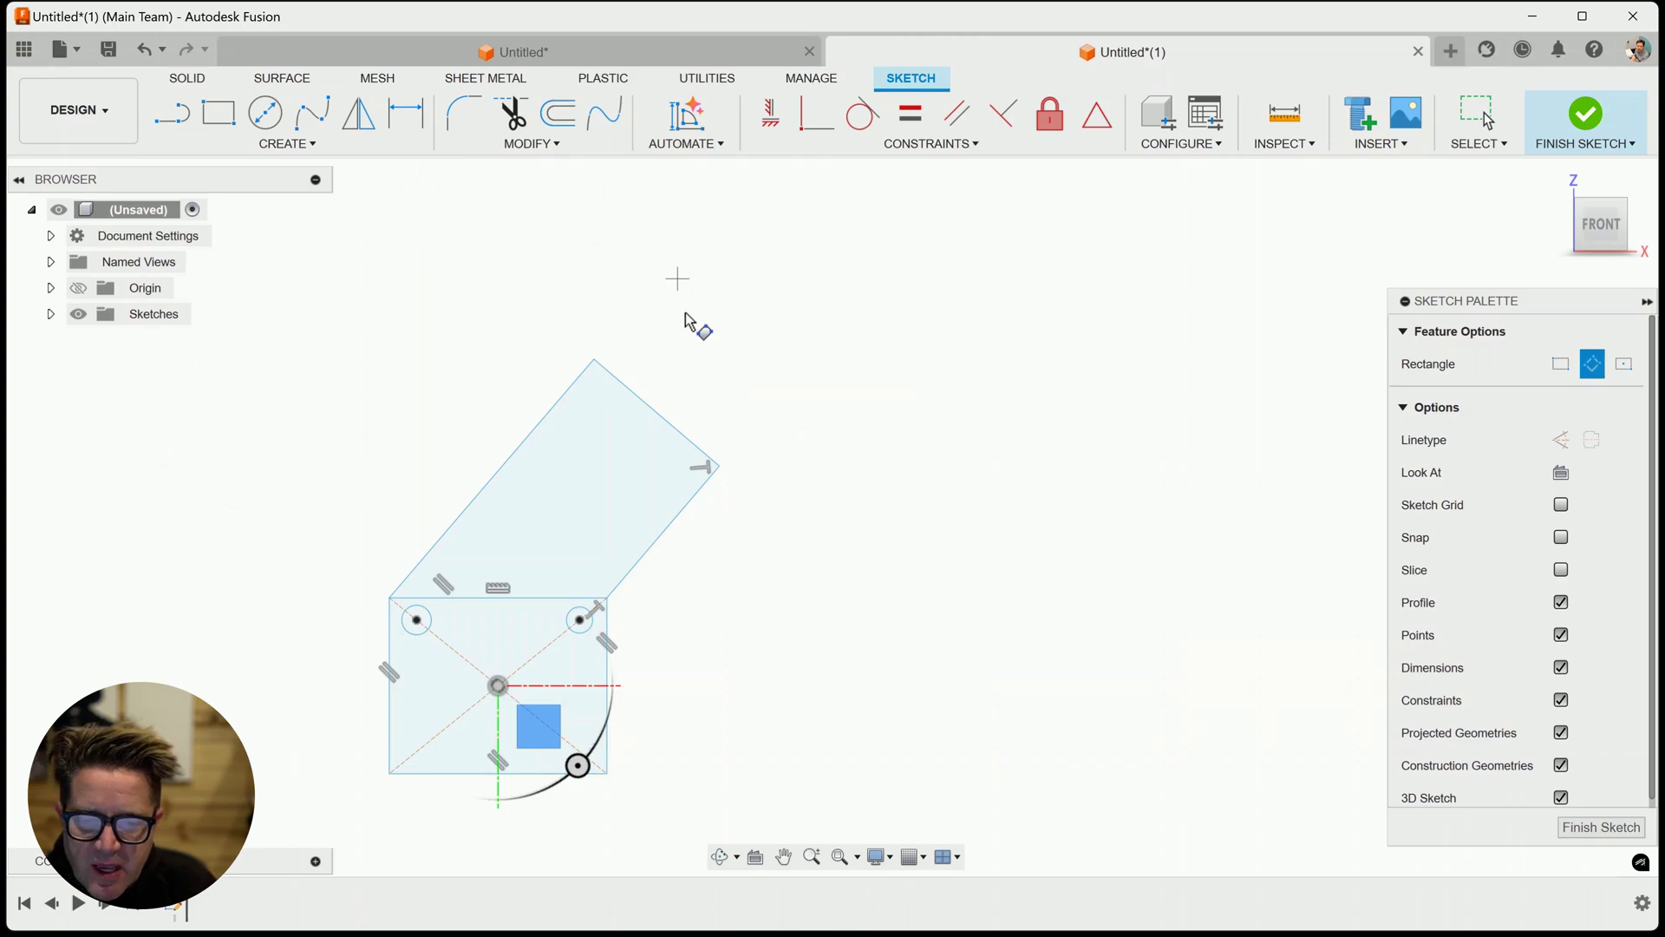
pyautogui.click(595, 358)
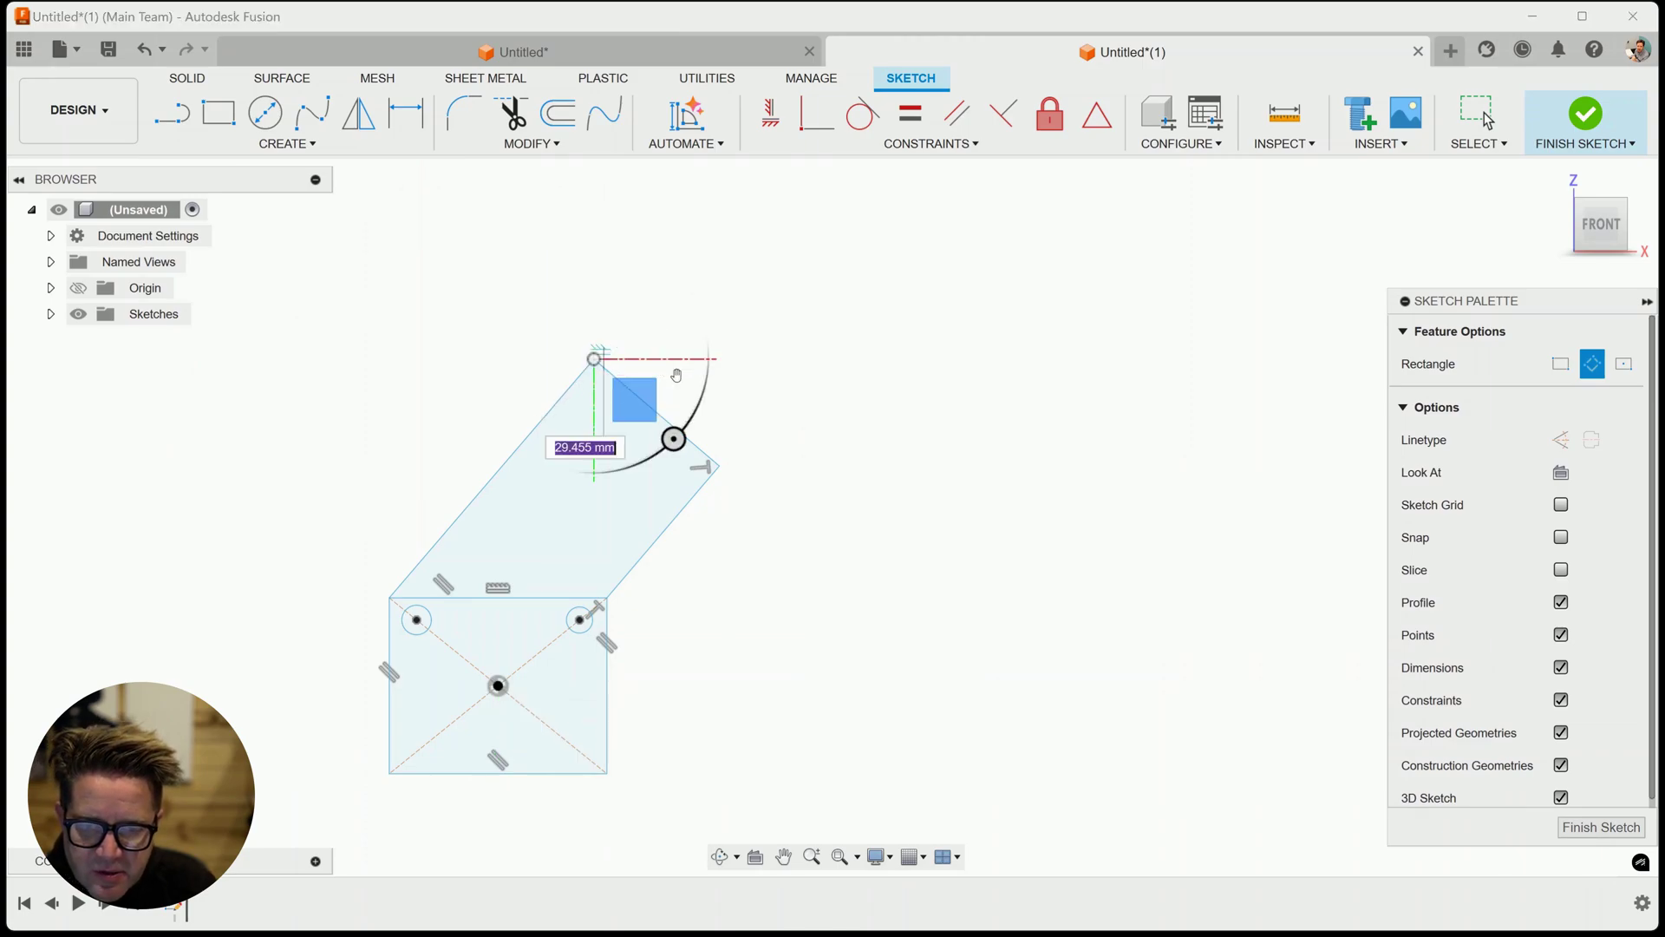
pyautogui.click(715, 469)
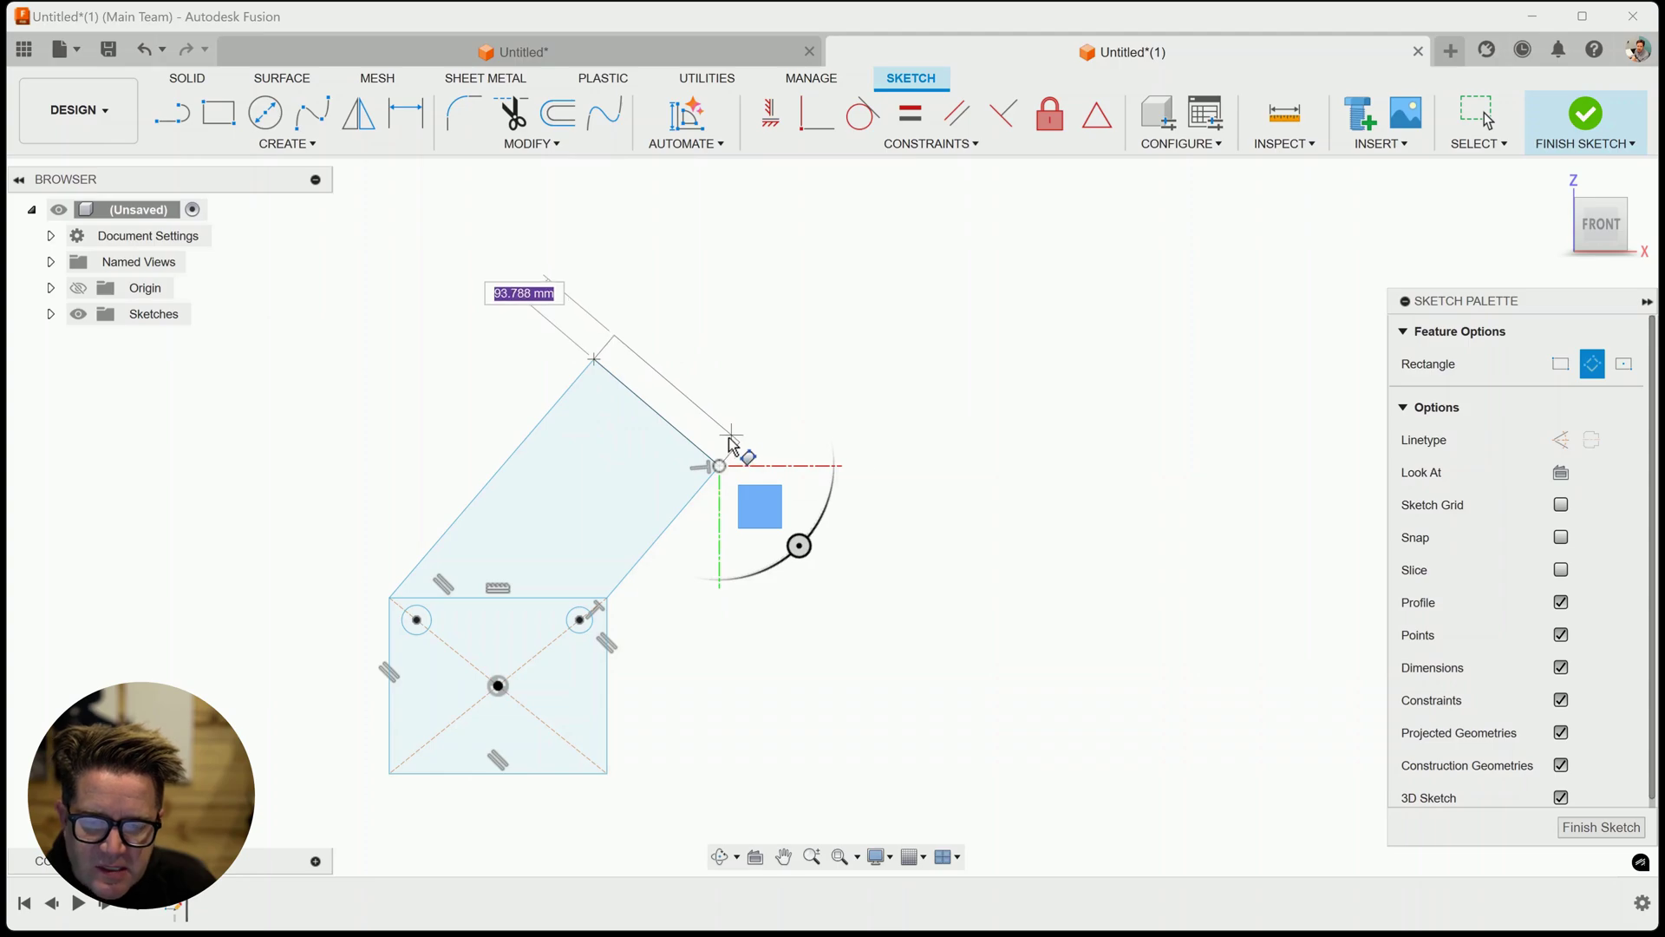
pyautogui.click(812, 302)
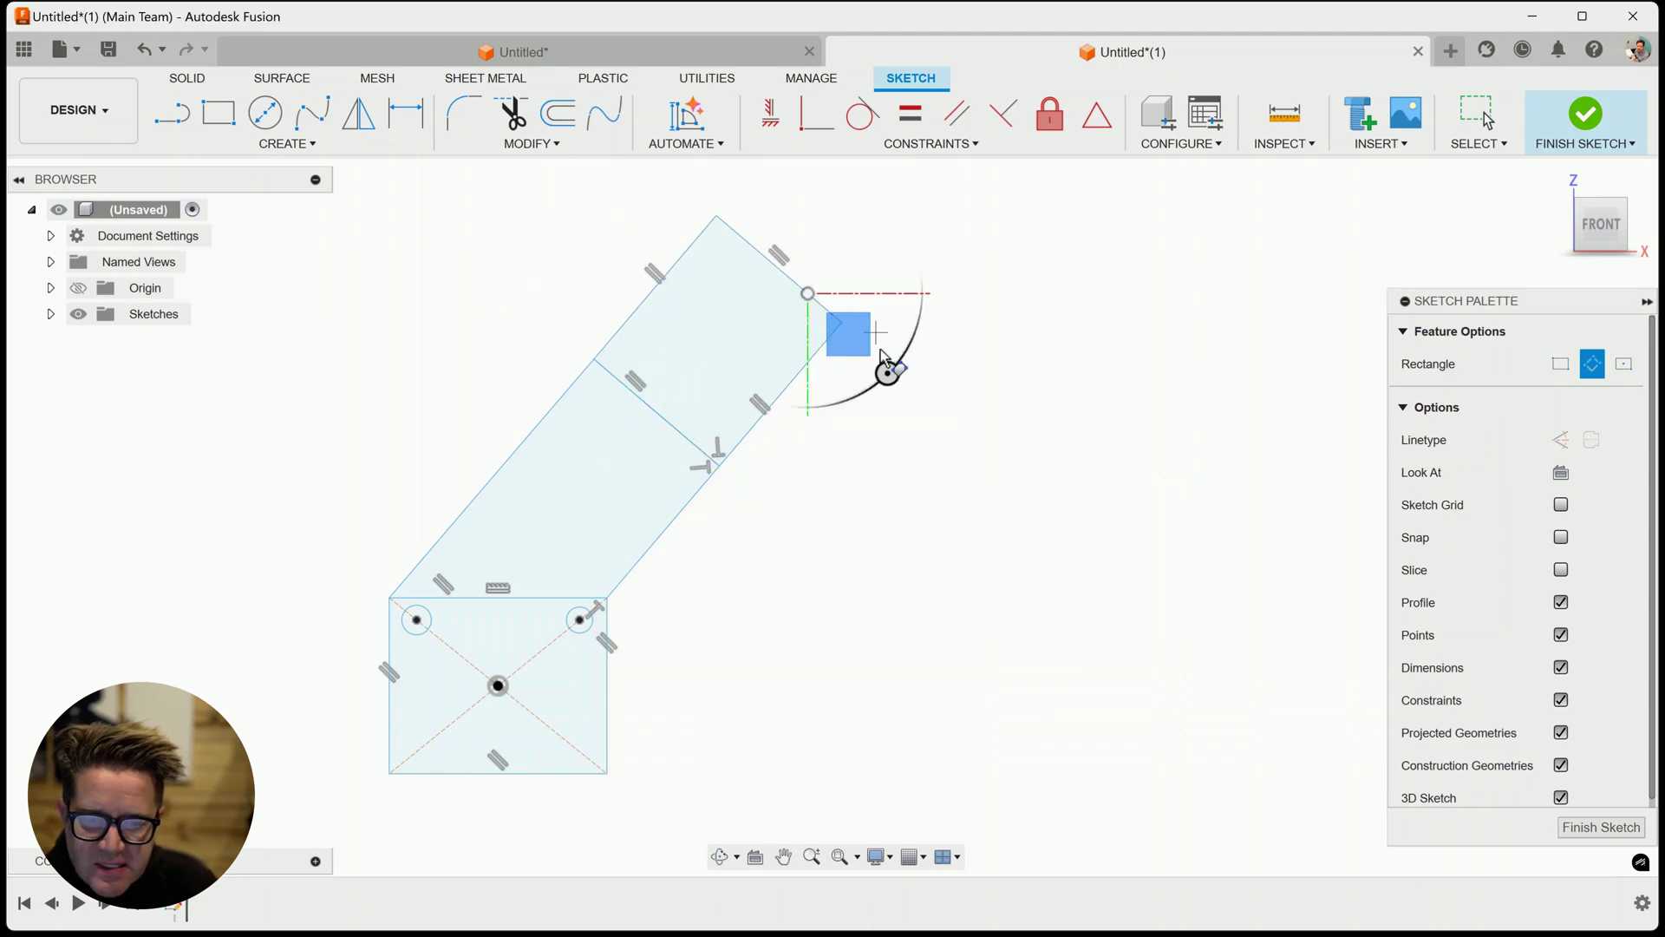
pyautogui.press('Escape')
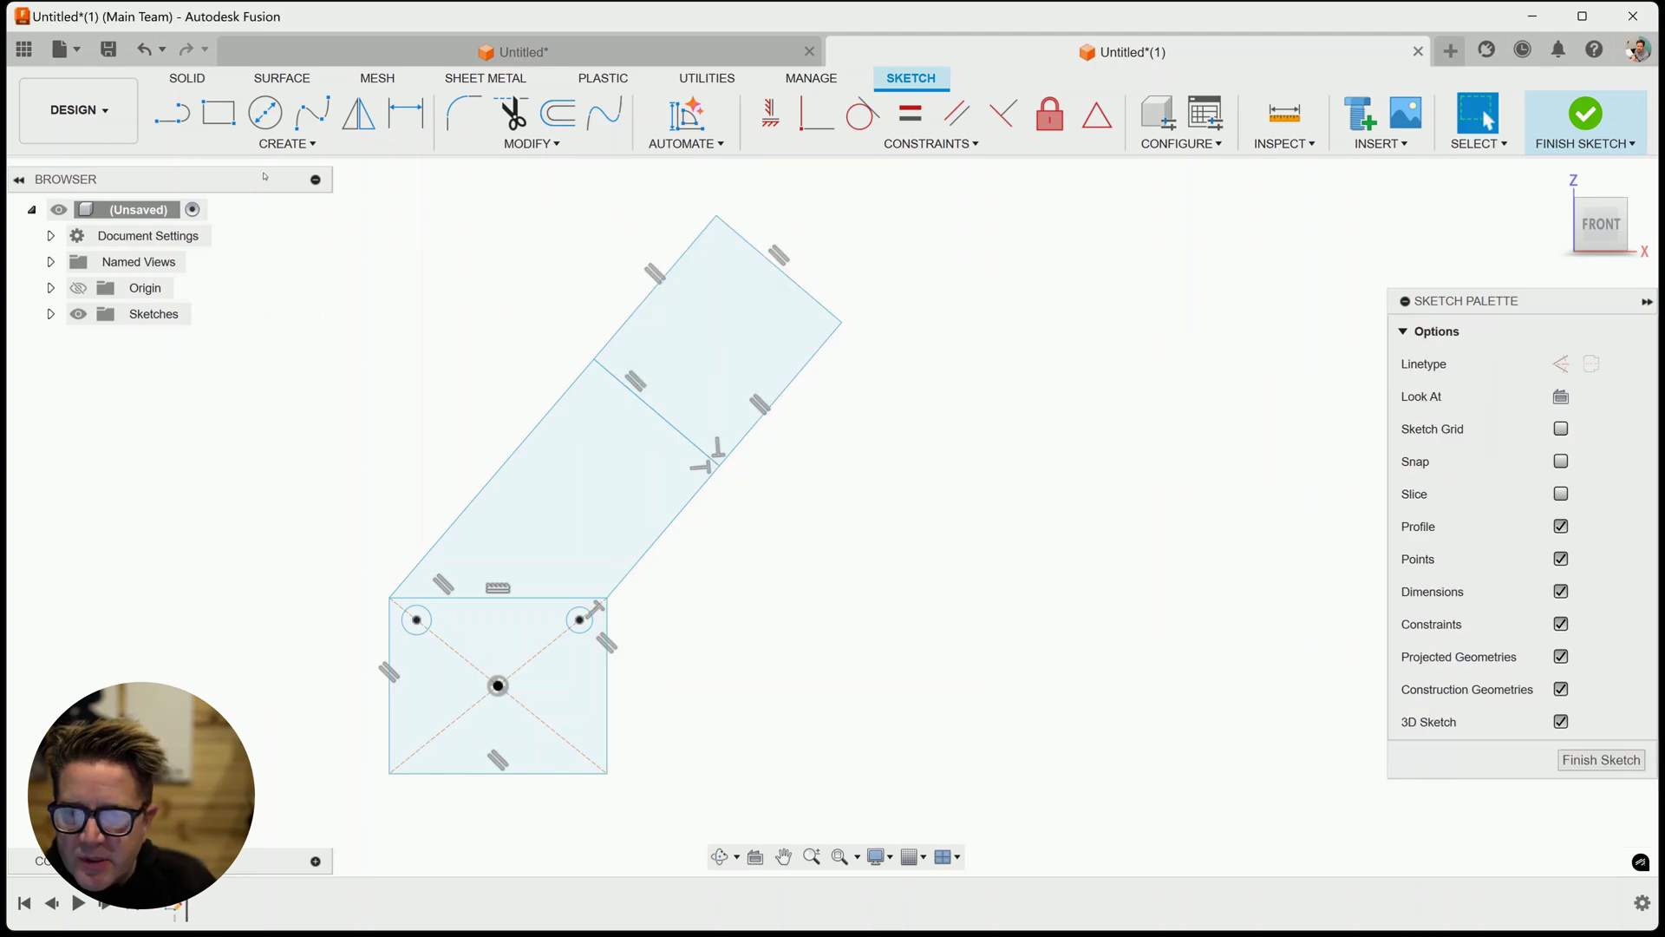
# - Draw another three-point rectangle based on the right-hand edge of the uppermost tilted rectangle, extending outward to the lower right
pyautogui.rightClick(400, 310)
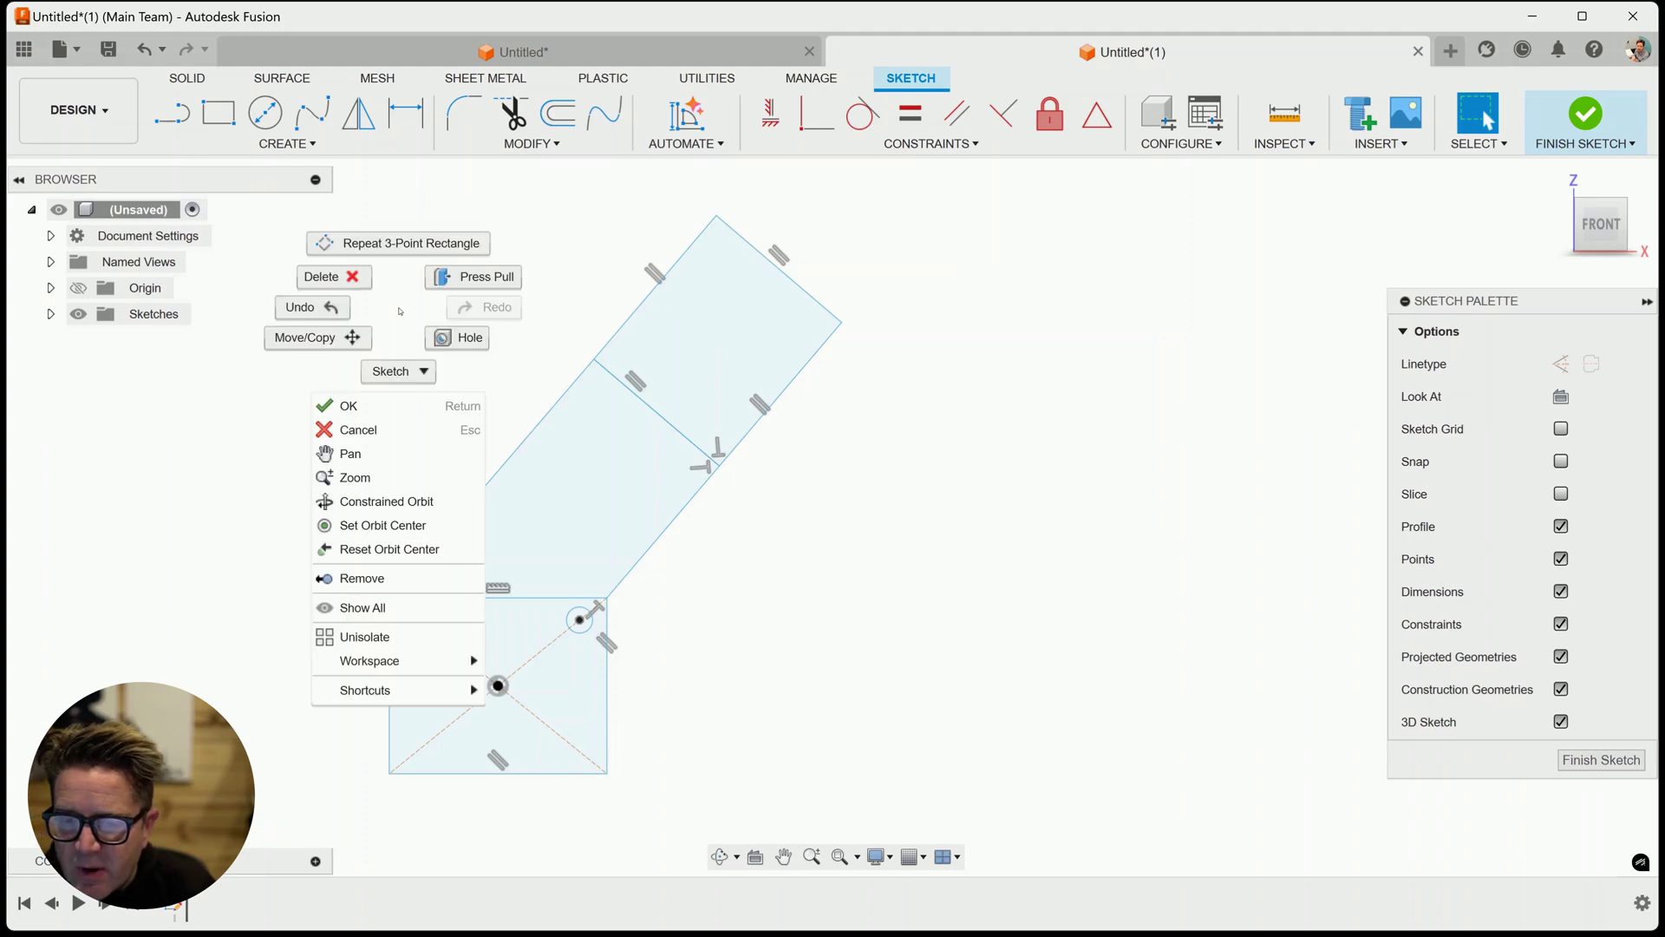
pyautogui.click(398, 246)
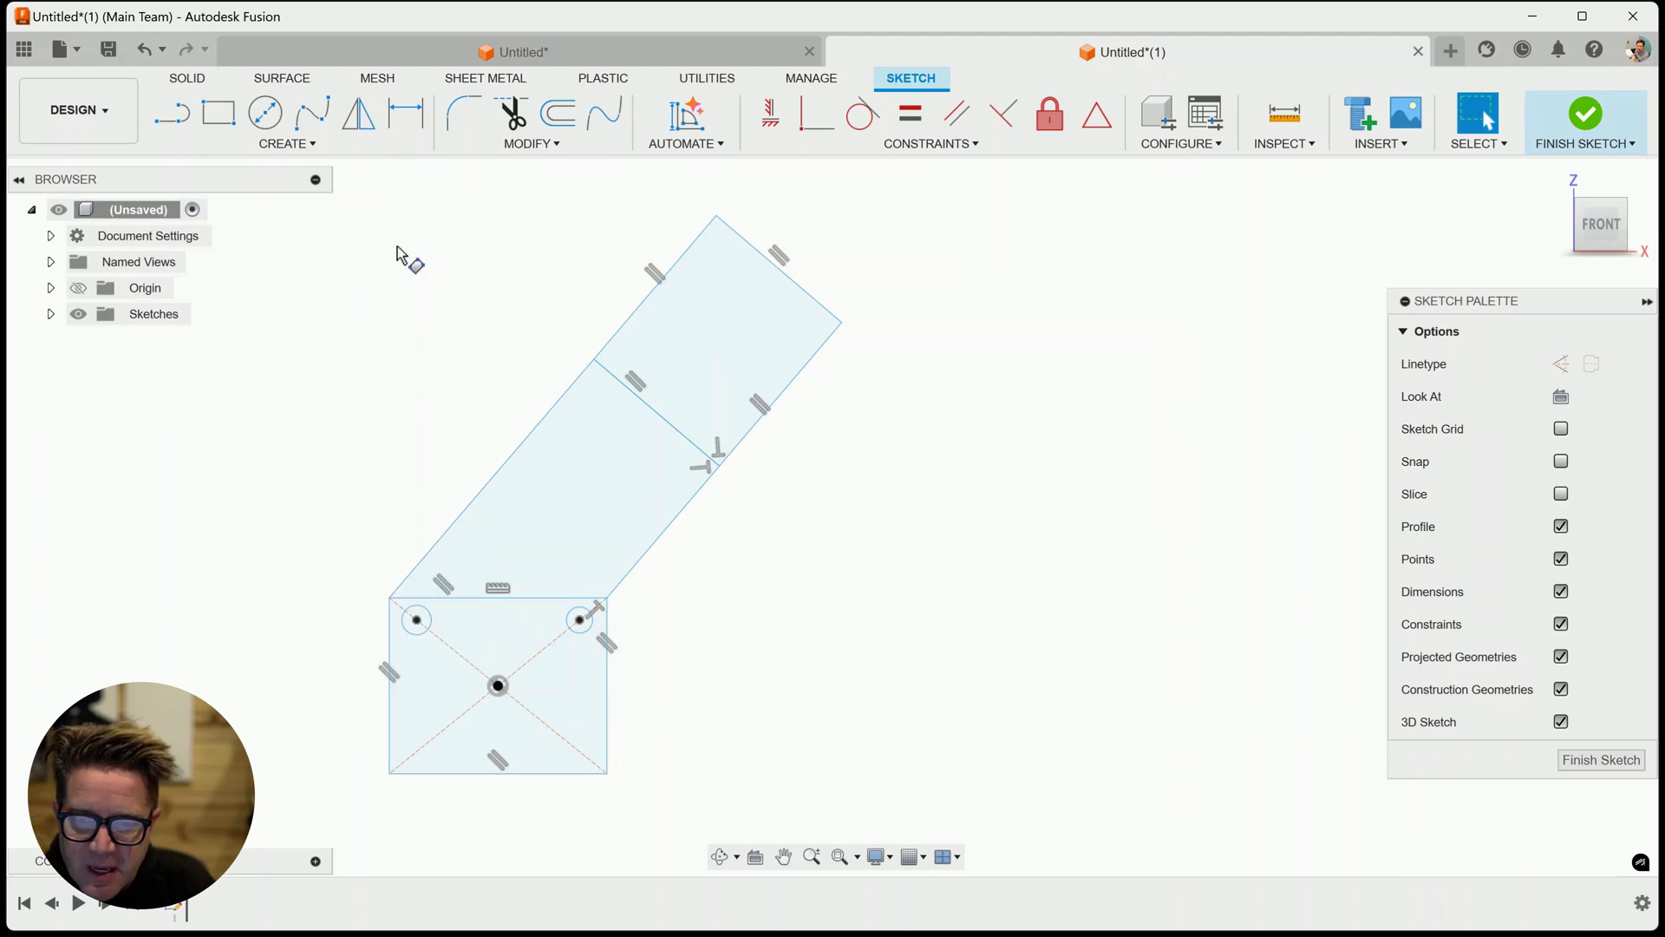
pyautogui.click(718, 467)
pyautogui.click(839, 326)
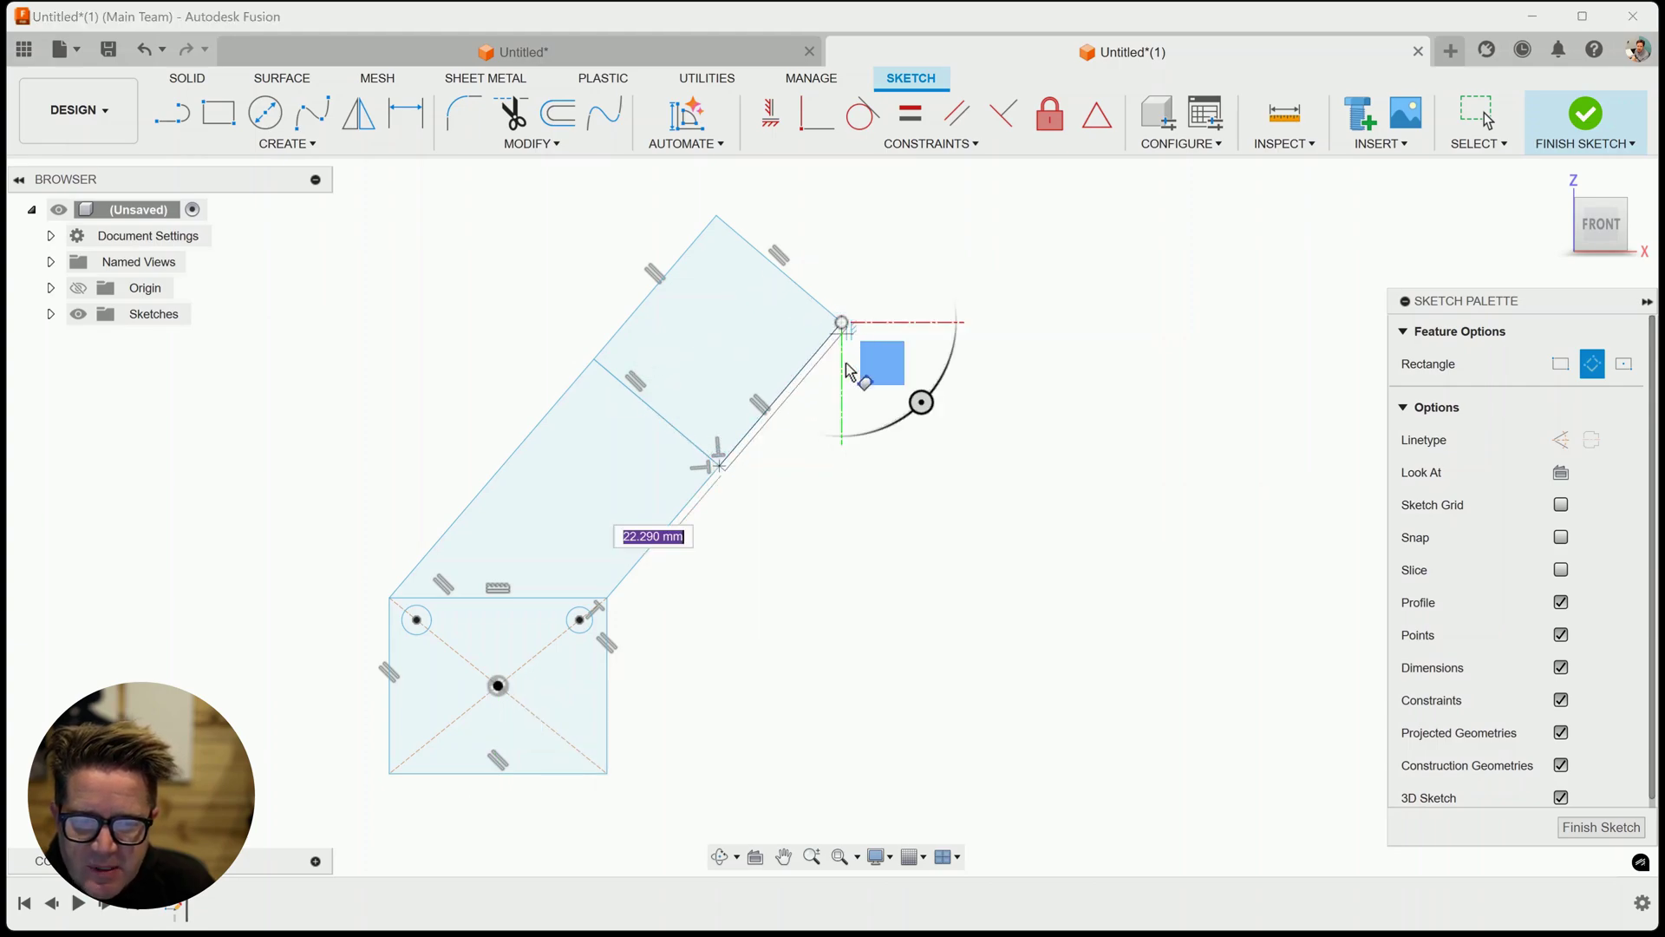
pyautogui.click(940, 523)
pyautogui.press('Escape')
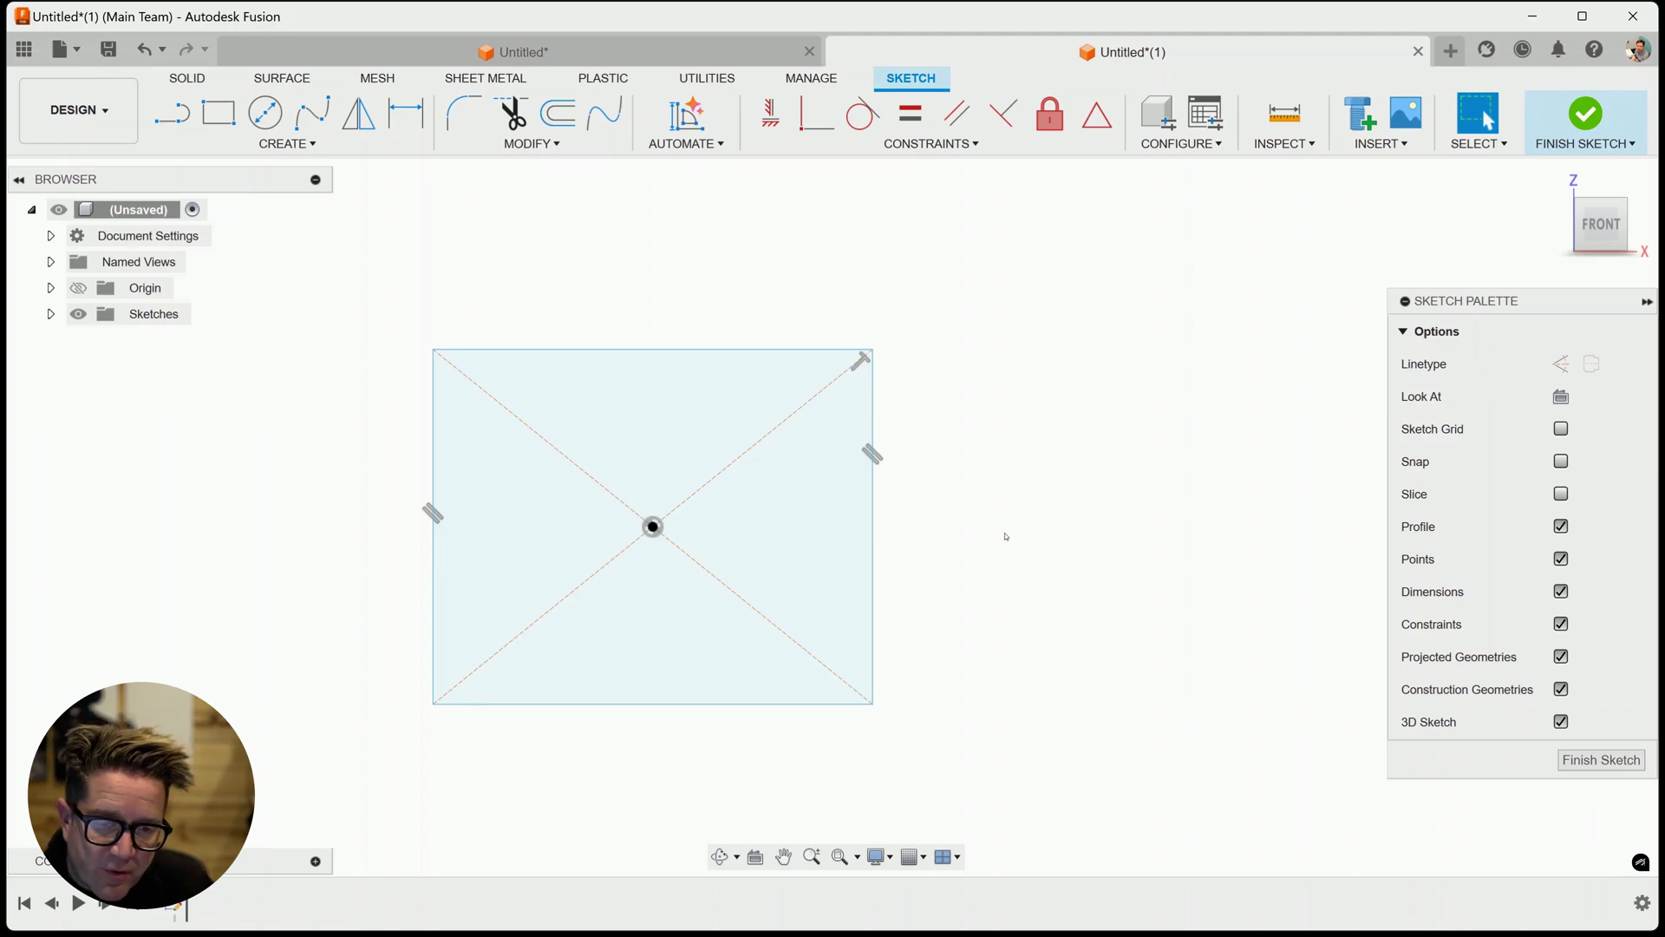
# - Convert all four edges of the center rectangle to construction lines
pyautogui.doubleClick(873, 508)
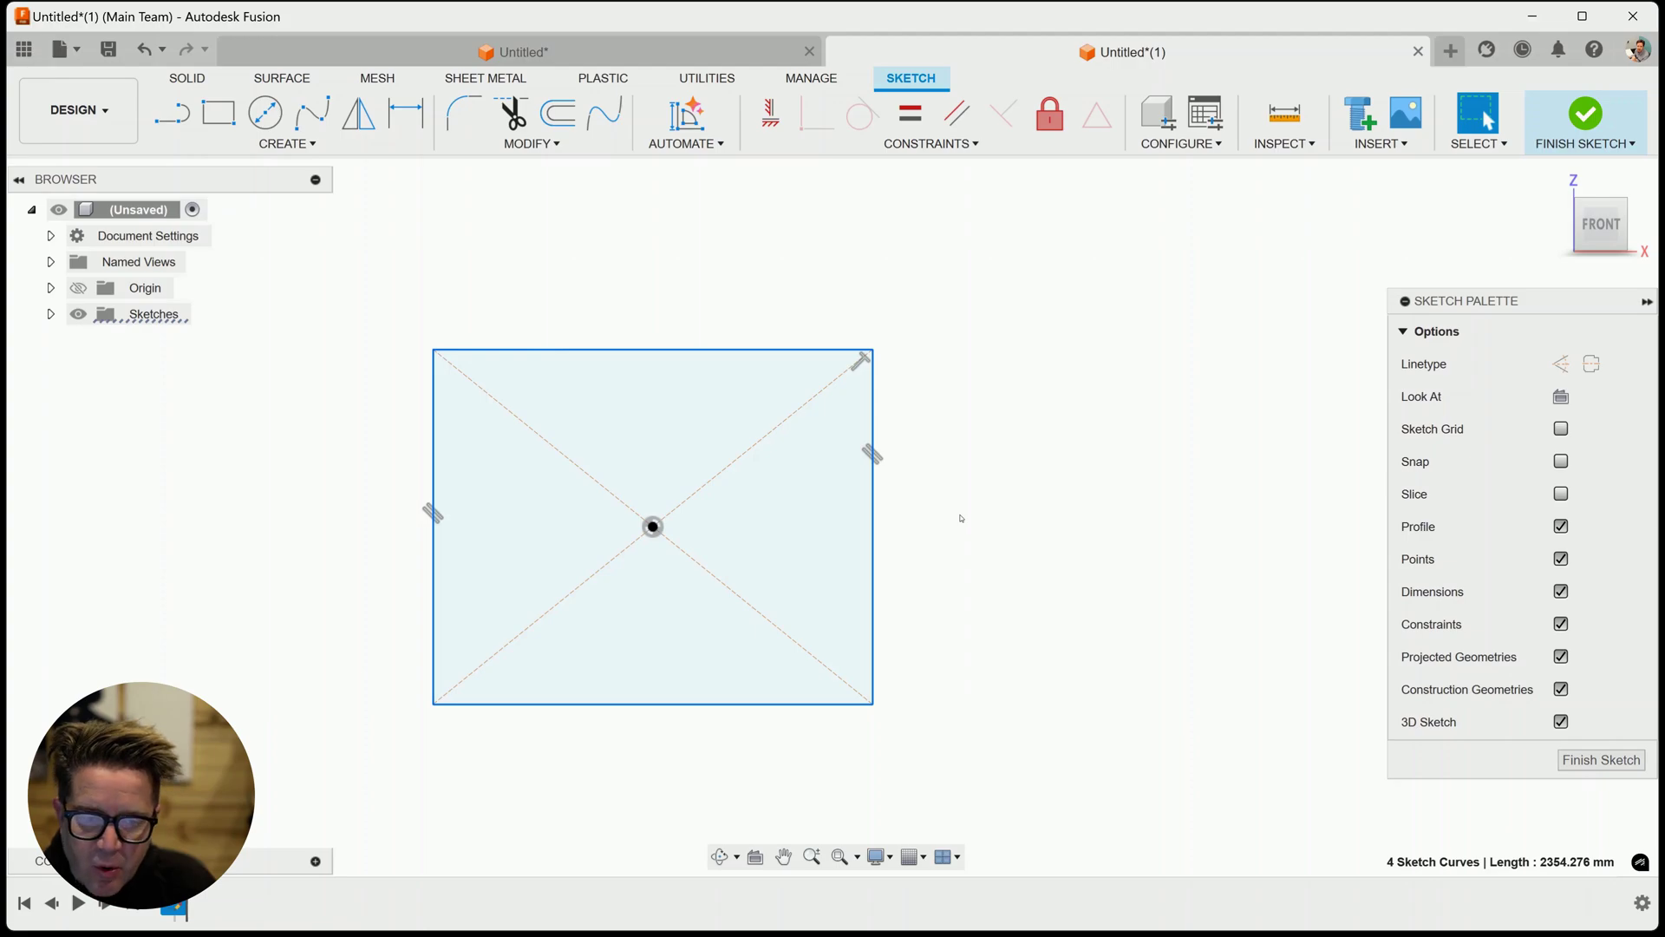
pyautogui.press('x')
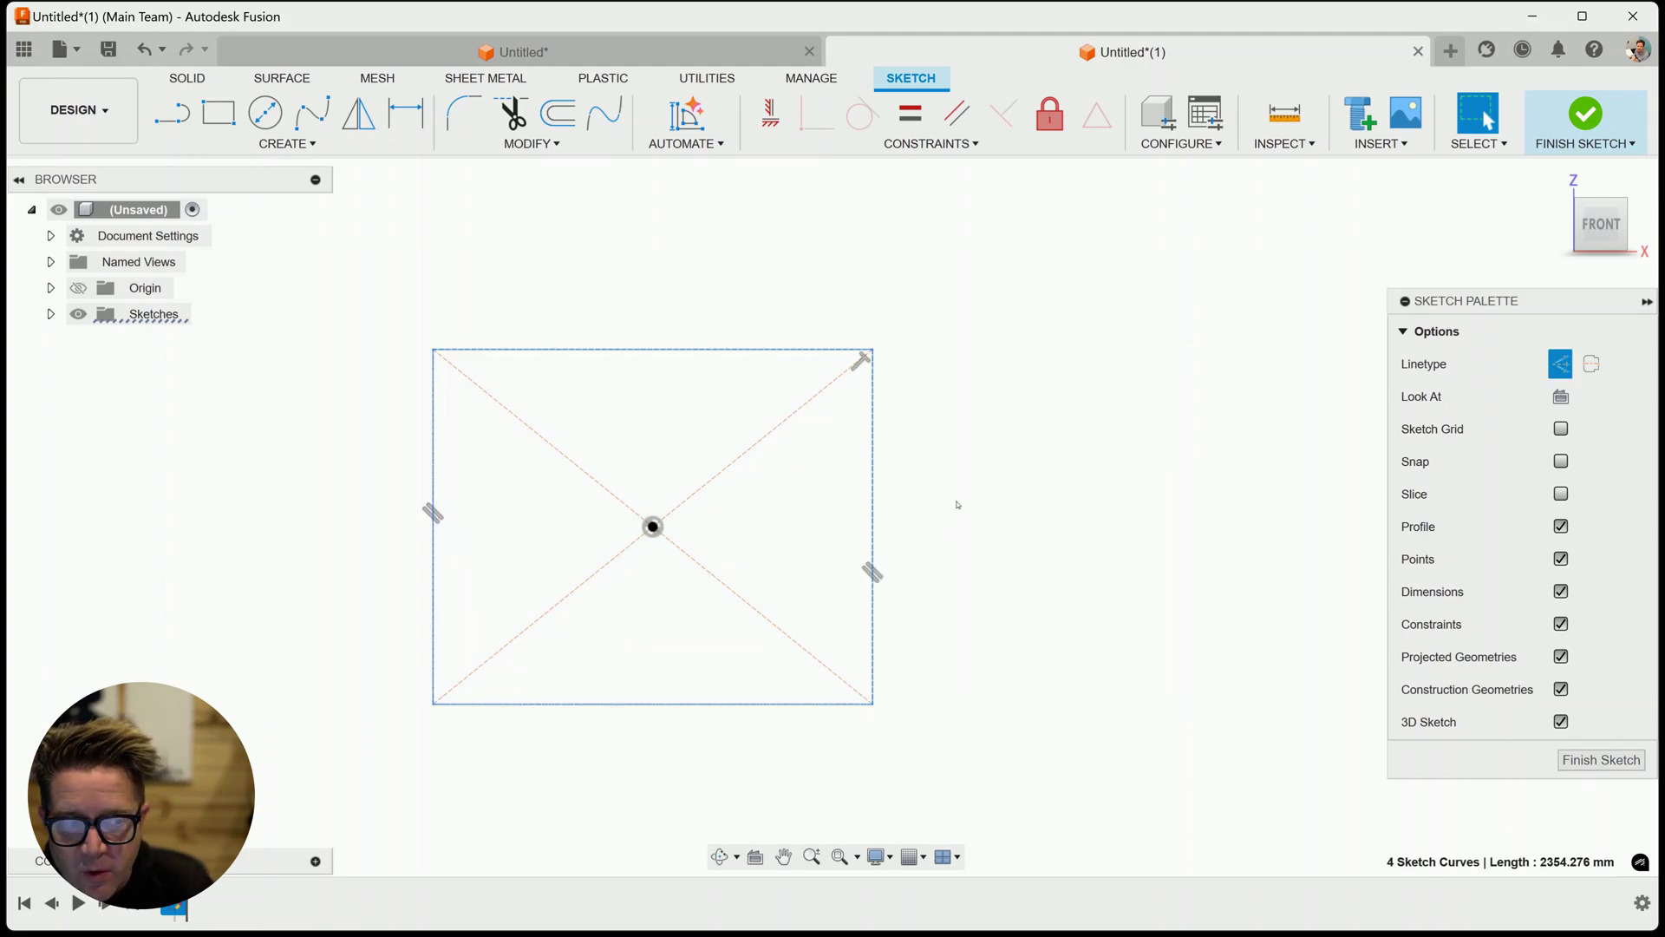
pyautogui.click(927, 412)
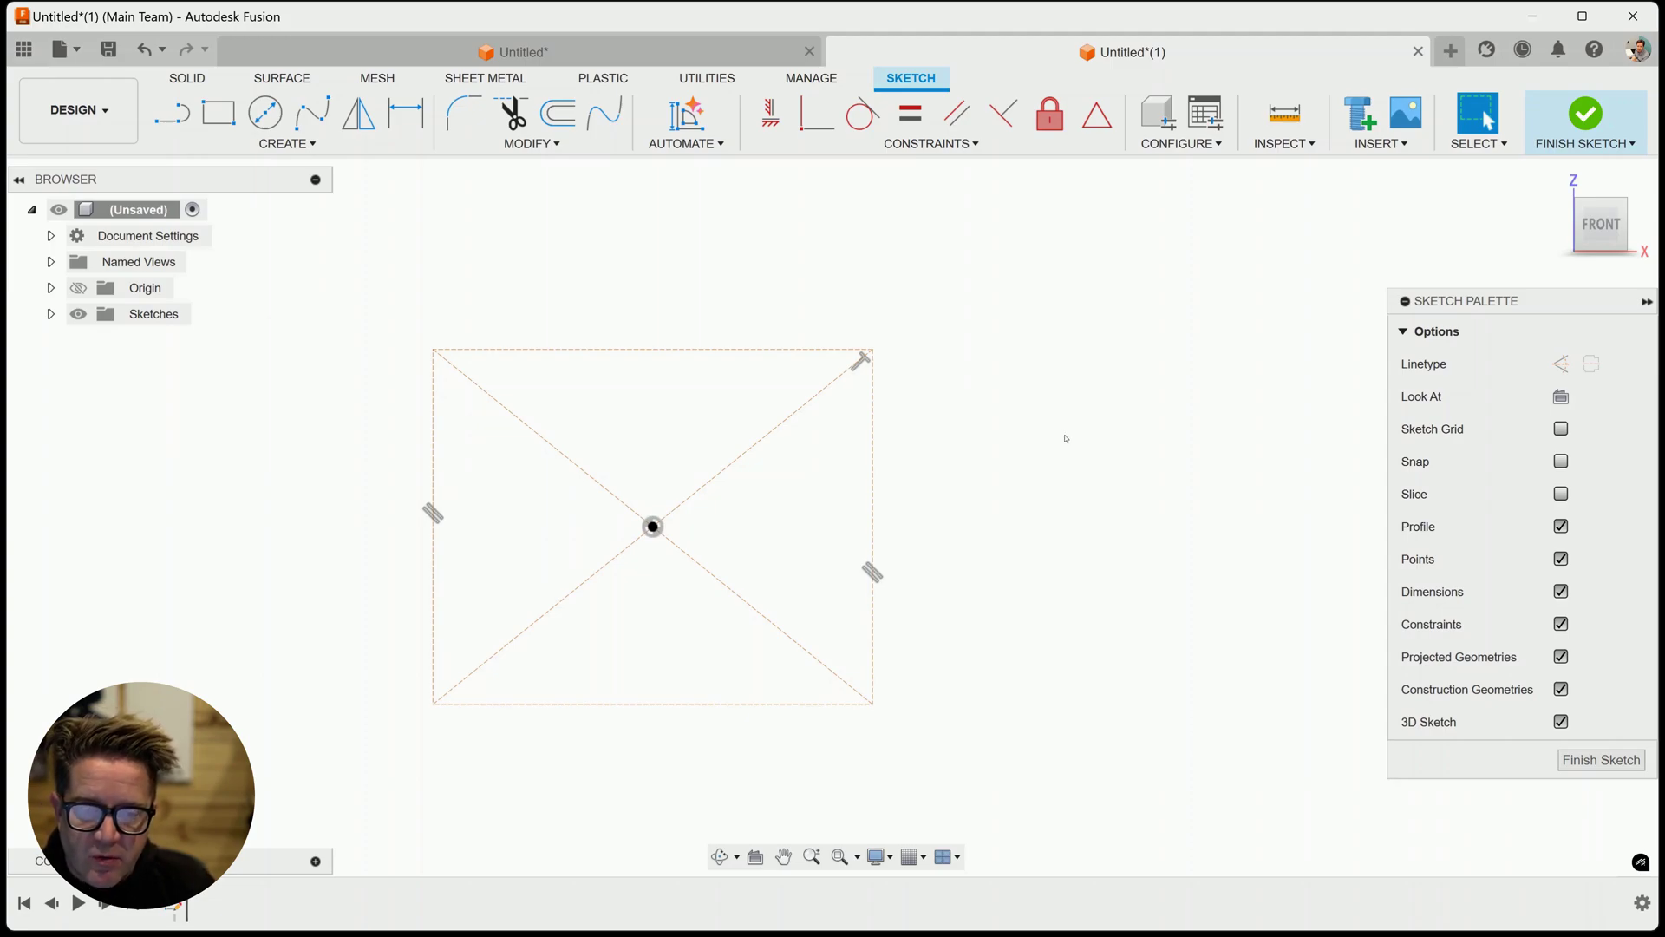
# - Remove Center Rectangle from the Sketch Shortcuts toolbox
pyautogui.moveTo(1056, 455)
pyautogui.keyDown('shift'); pyautogui.mouseDown(button='middle')
pyautogui.moveTo(1011, 472)
pyautogui.moveTo(992, 508)
pyautogui.mouseUp(button='middle'); pyautogui.keyUp('shift')
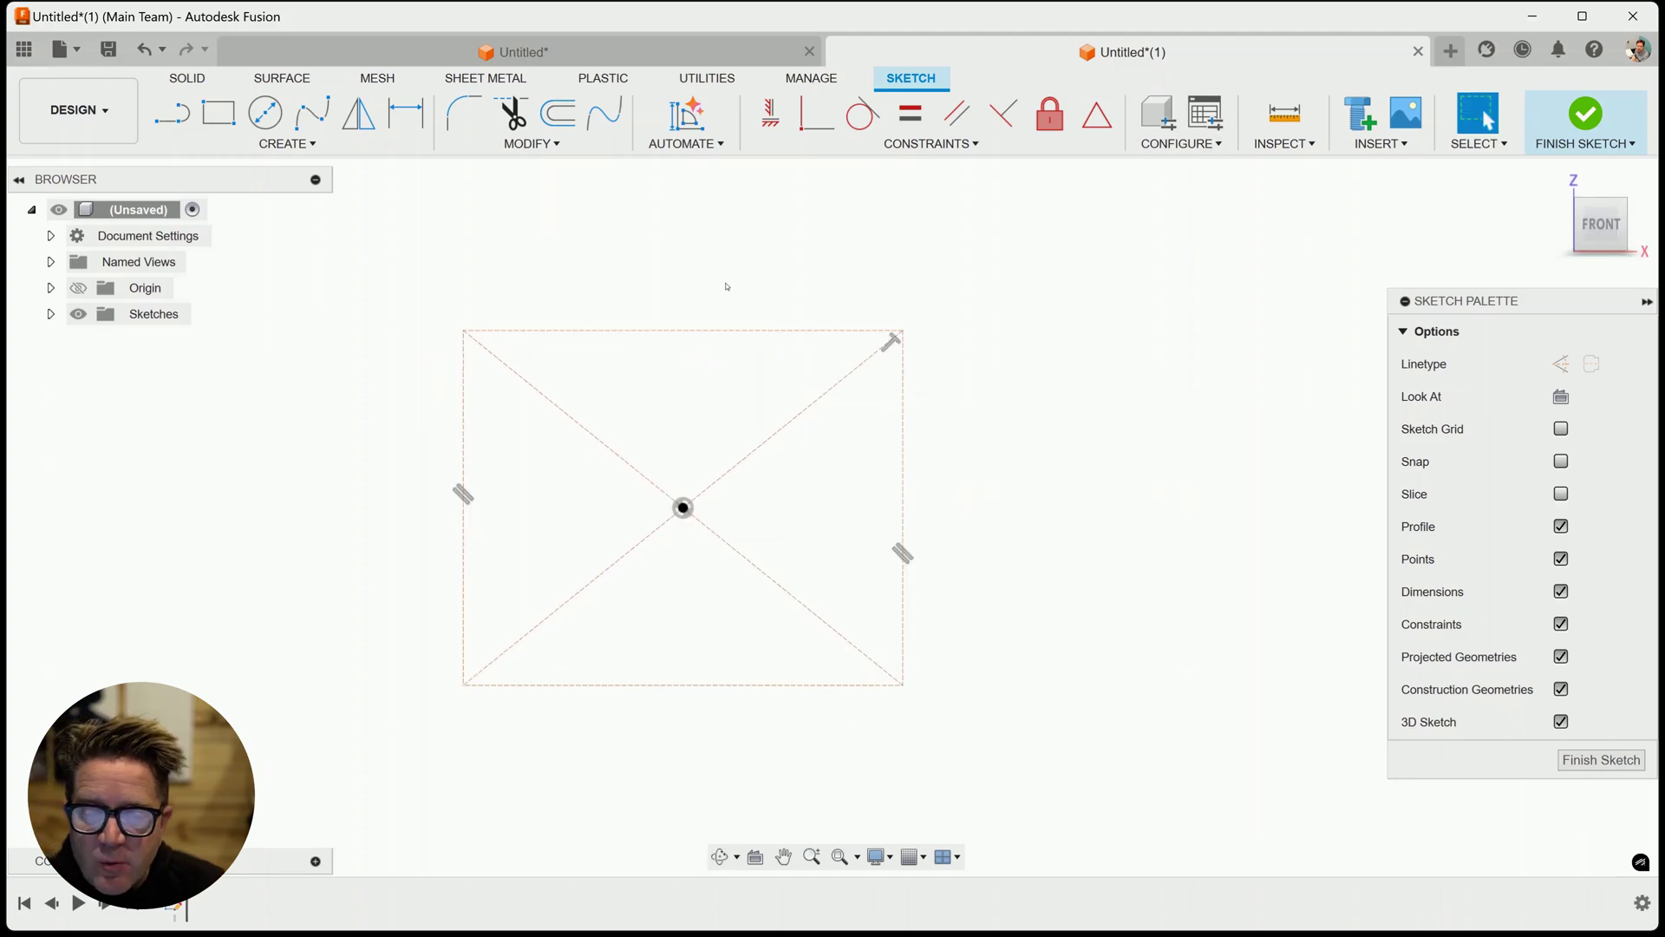
pyautogui.keyDown('shift'); pyautogui.moveTo(1111, 330); pyautogui.dragTo(1091, 316, button='middle'); pyautogui.keyUp('shift')
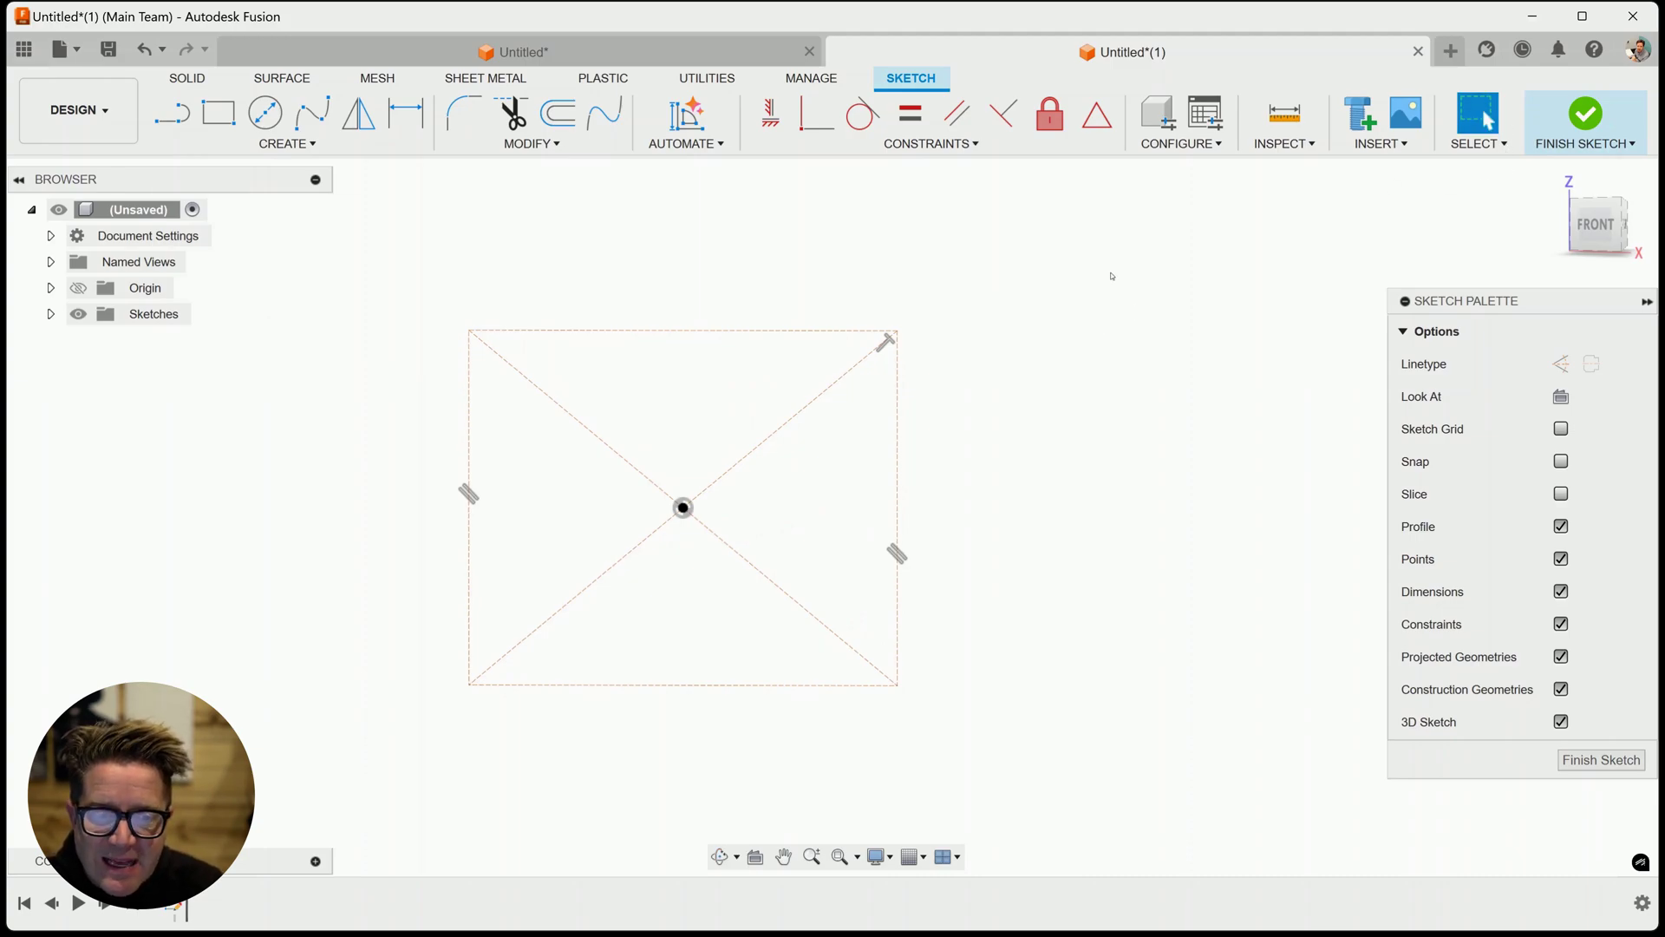
pyautogui.press('s')
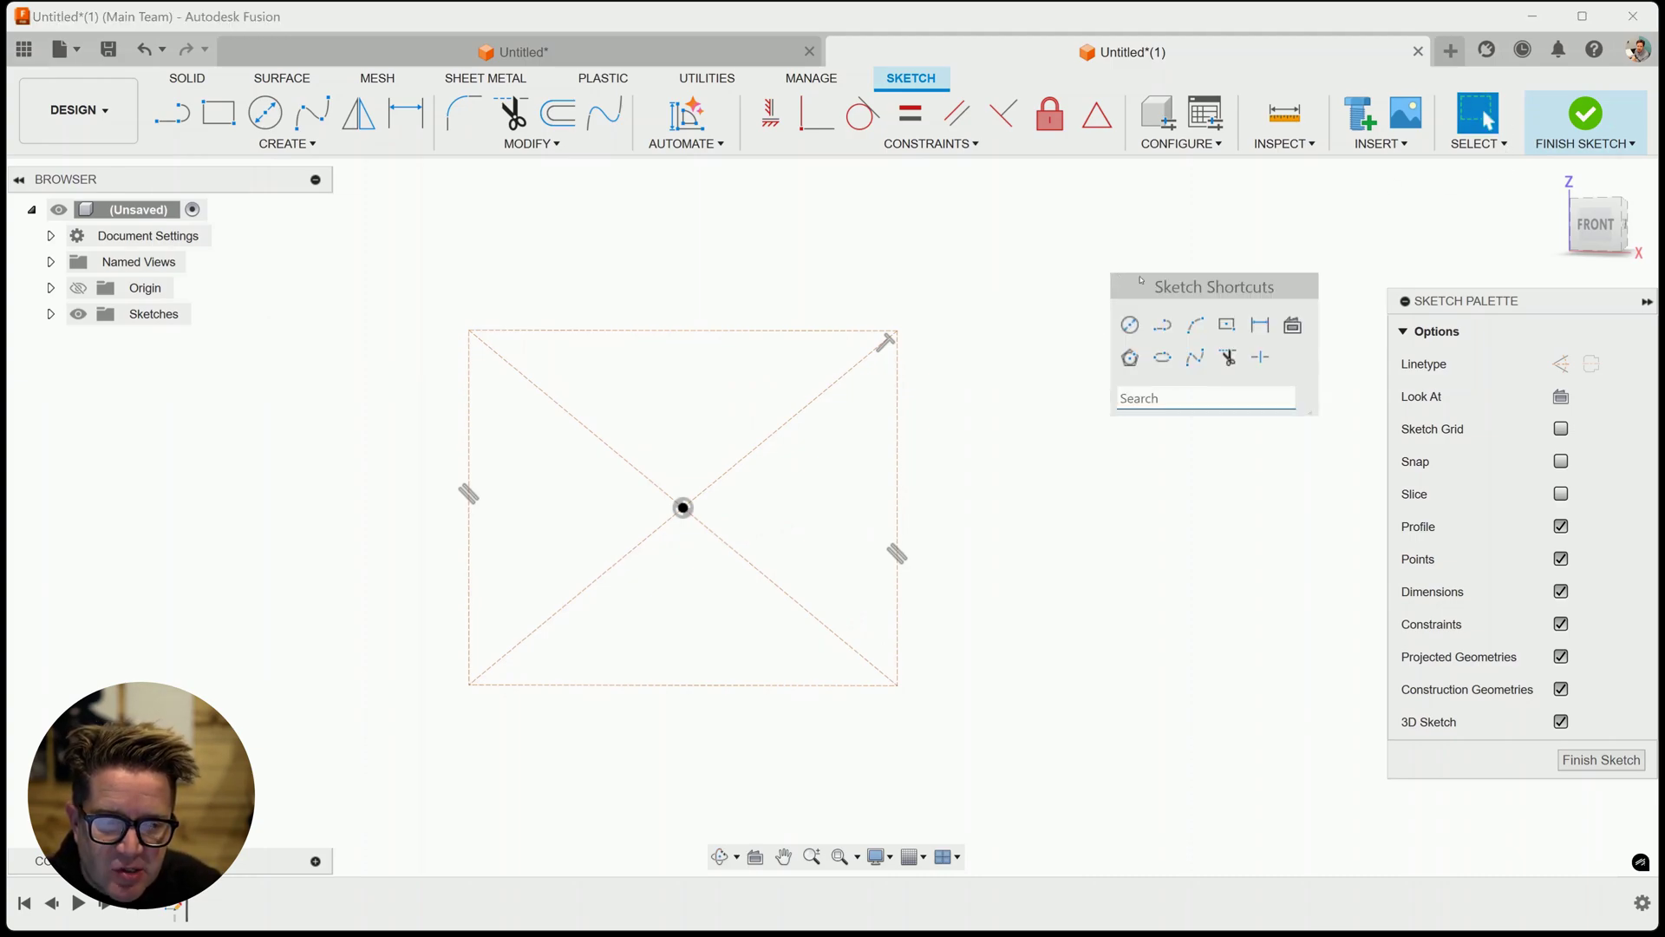
pyautogui.moveTo(1141, 279); pyautogui.dragTo(1014, 279)
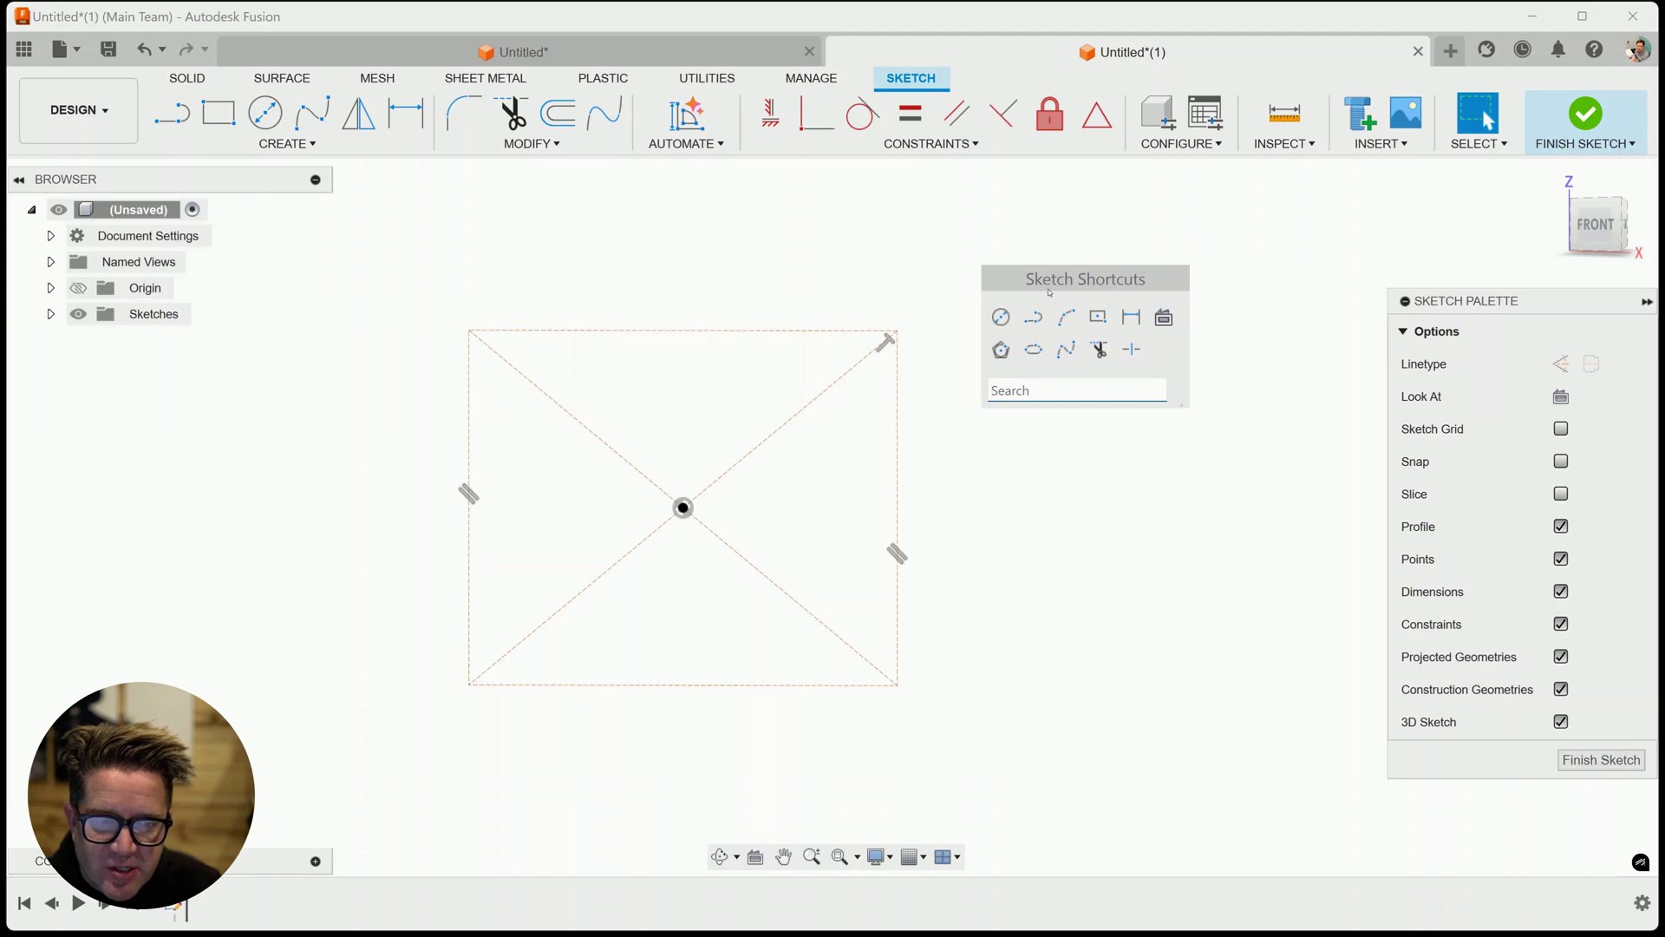
pyautogui.press('Escape')
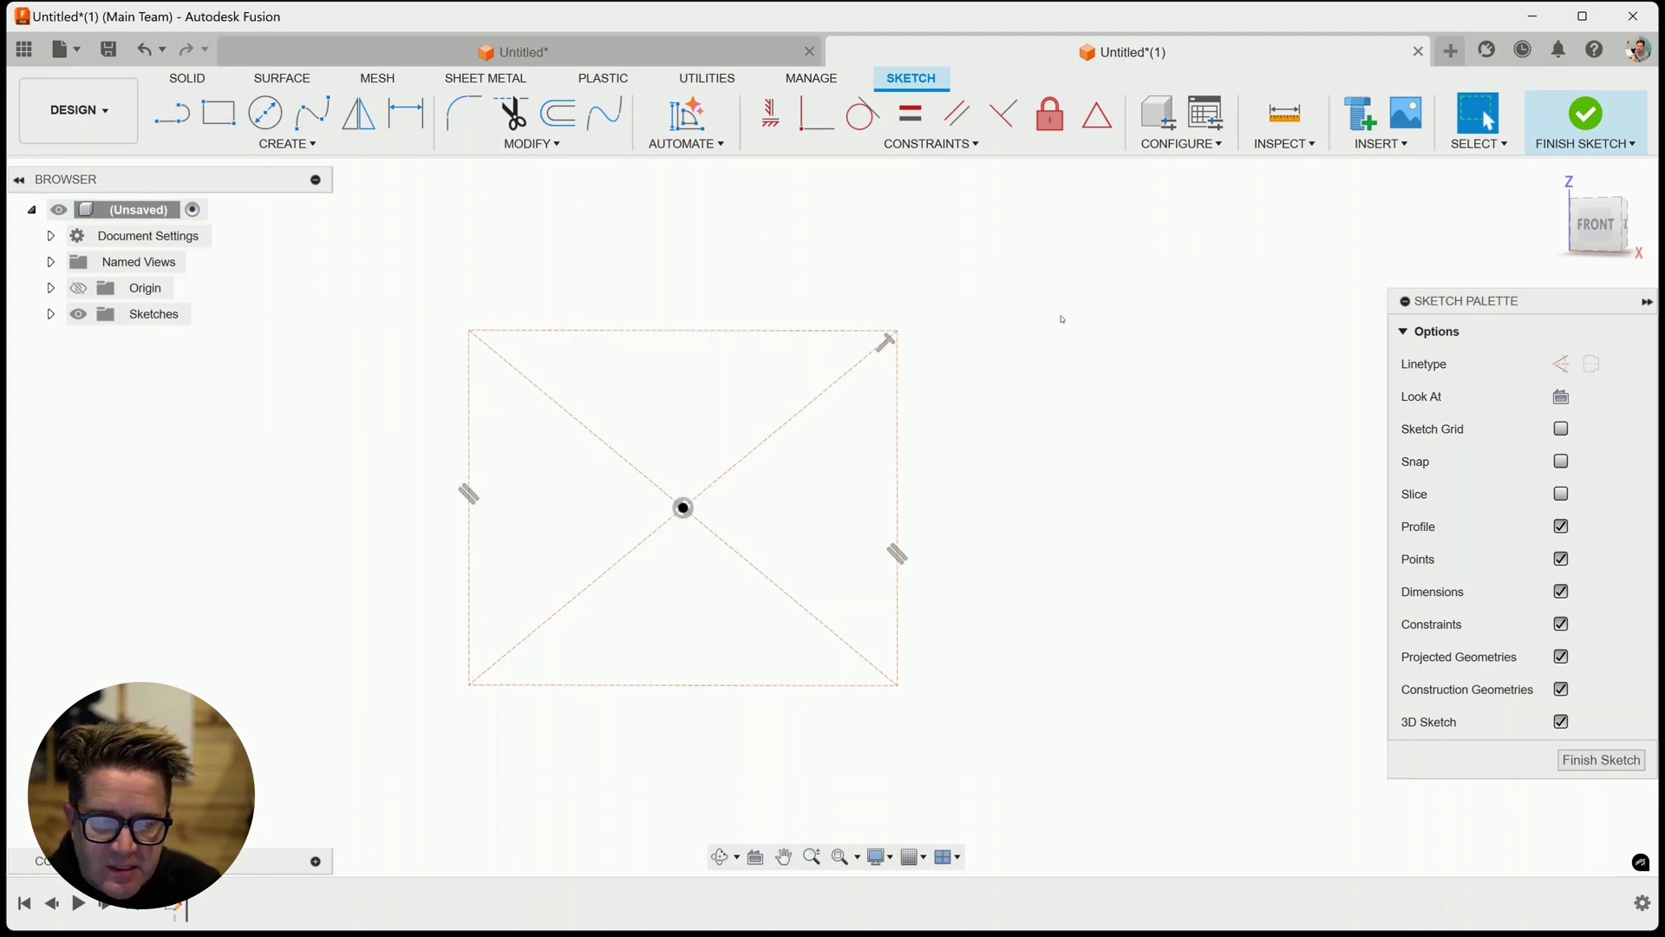
pyautogui.press('s')
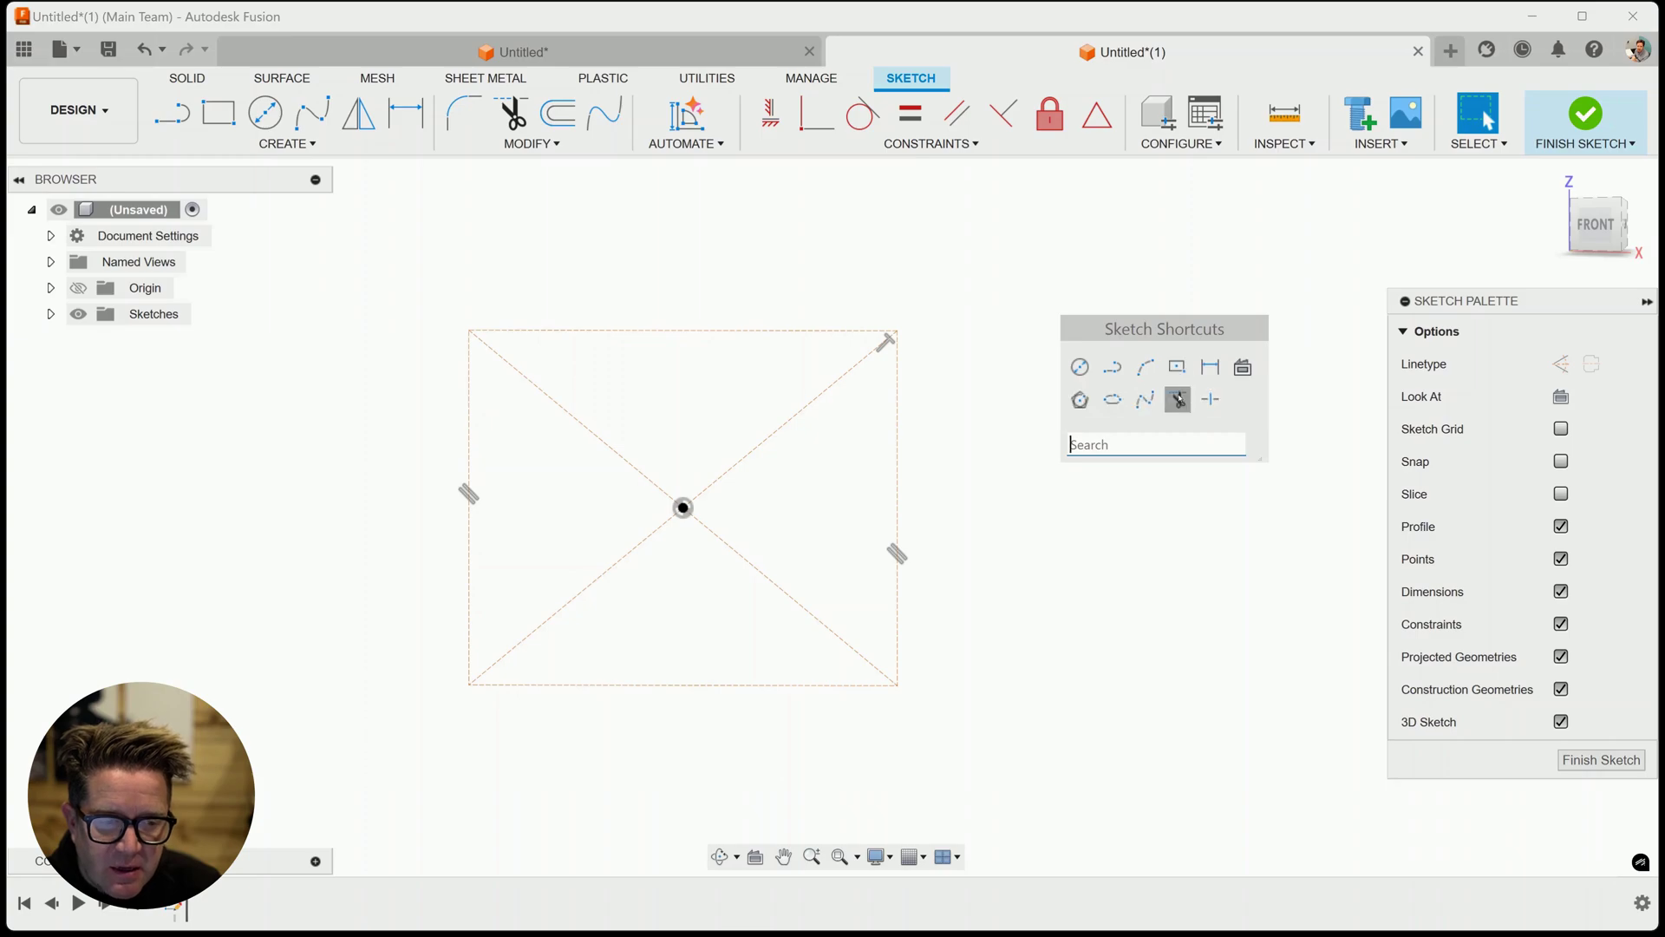
pyautogui.moveTo(1182, 374); pyautogui.dragTo(1237, 524)
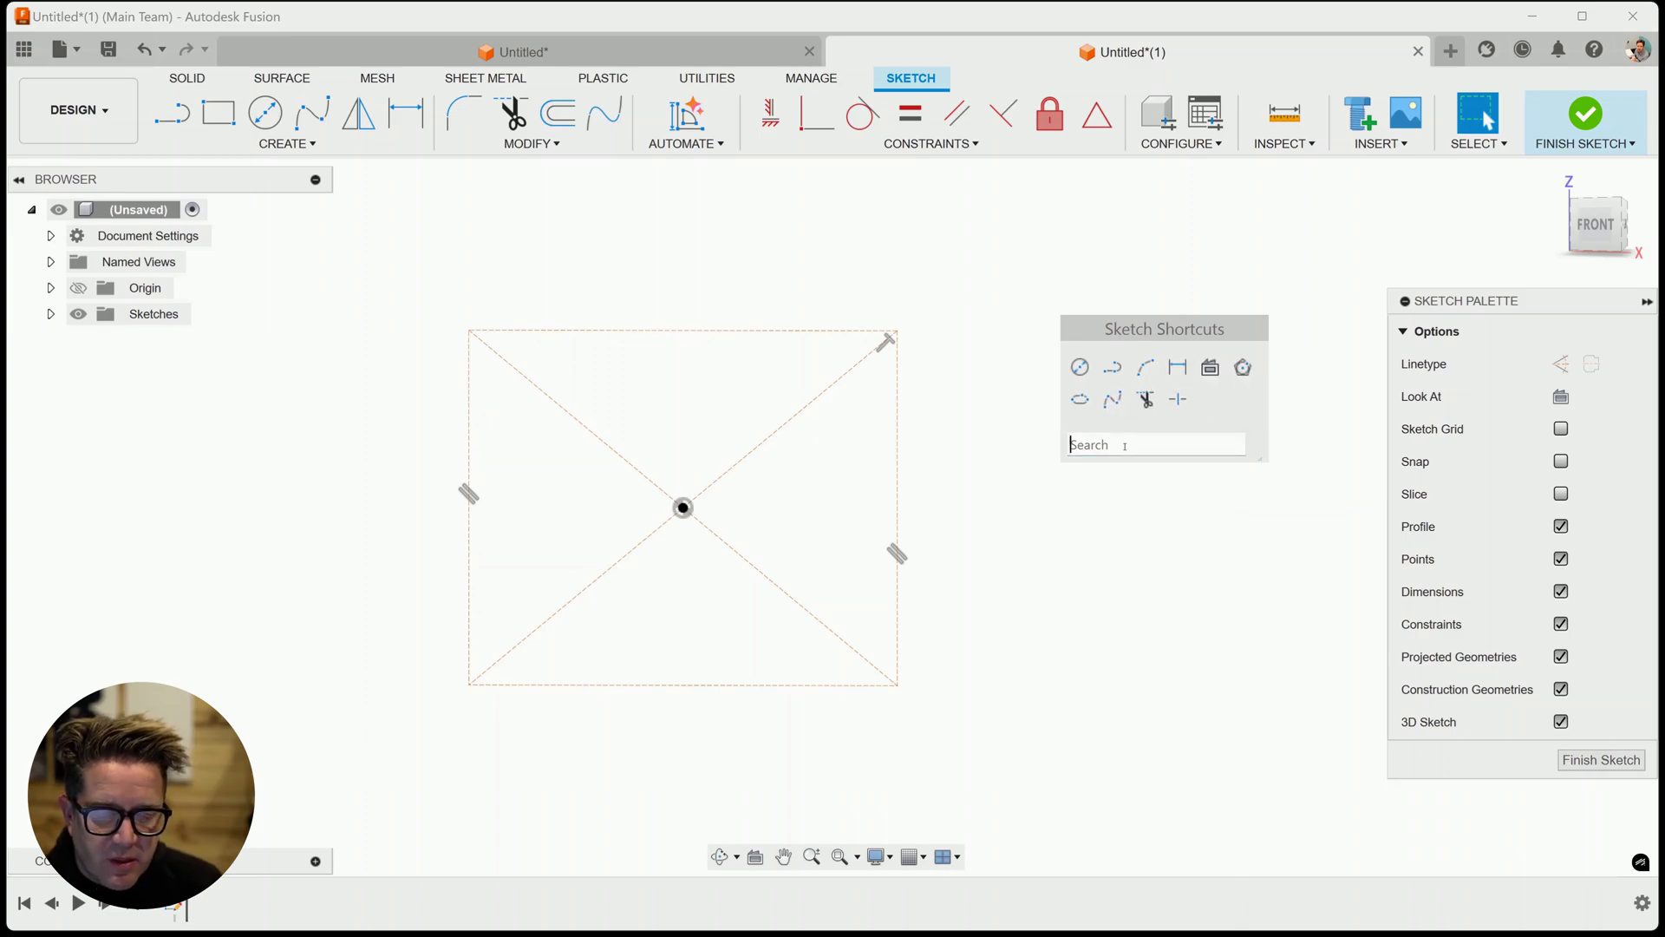
# - Add Center Rectangle, 2-Point Rectangle and 3-Point Rectangle to the Sketch Shortcuts toolbox by searching for "rect", and close the toolbox
pyautogui.write('rect')
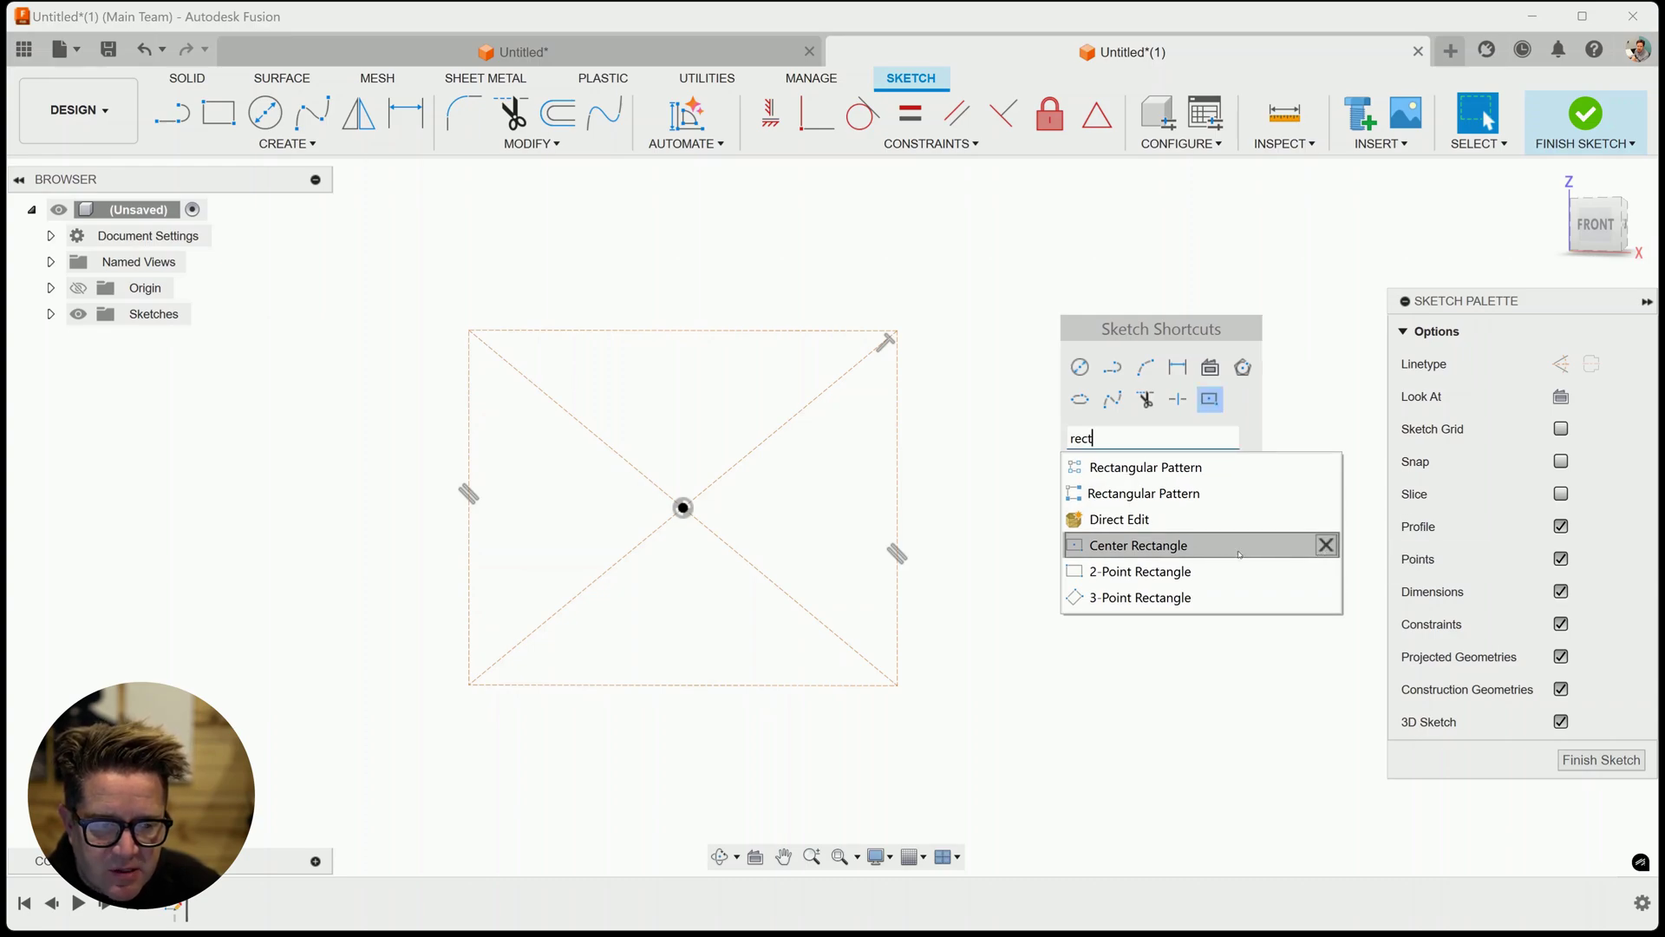
pyautogui.click(1325, 574)
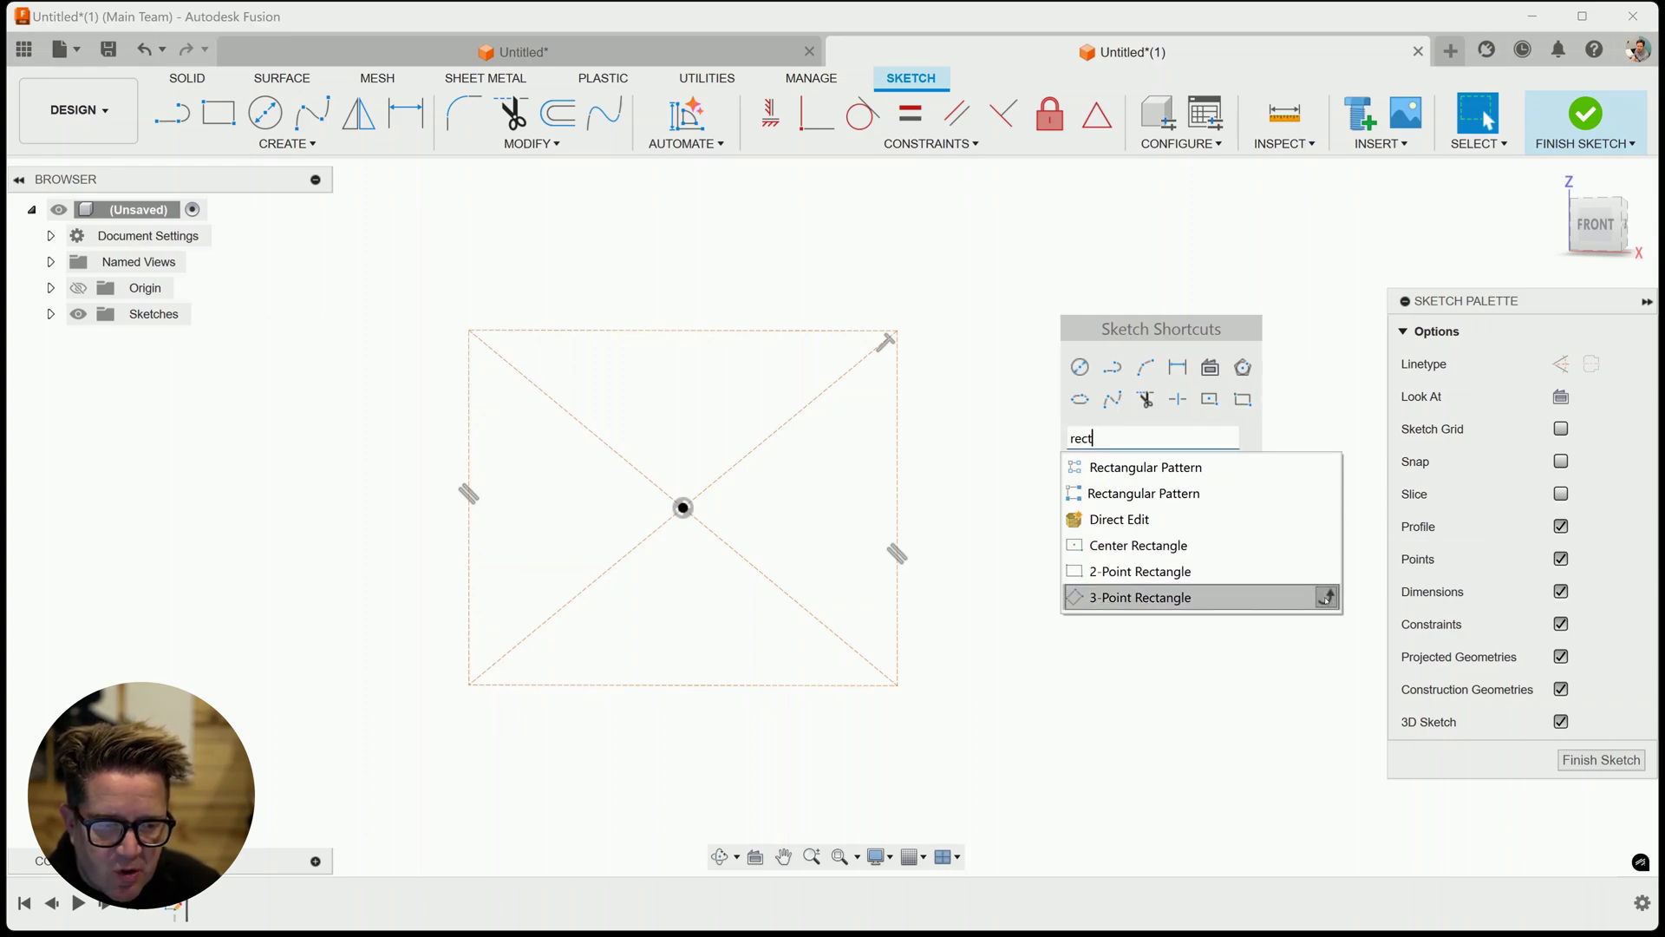
pyautogui.press('ctrl')
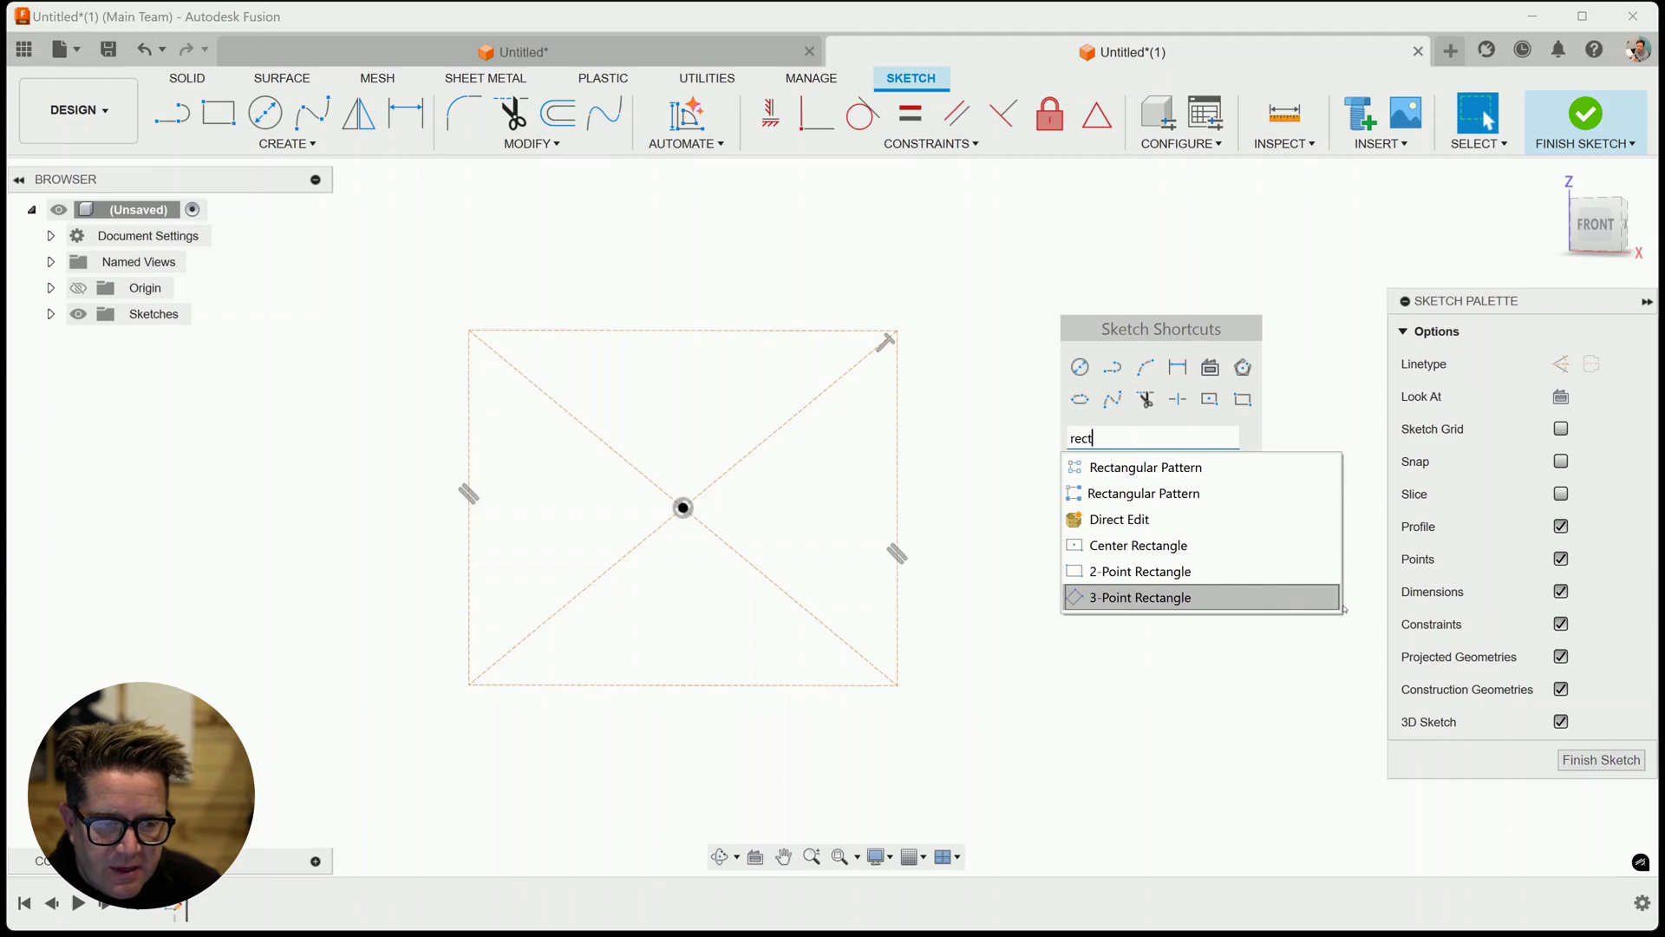
pyautogui.click(1327, 598)
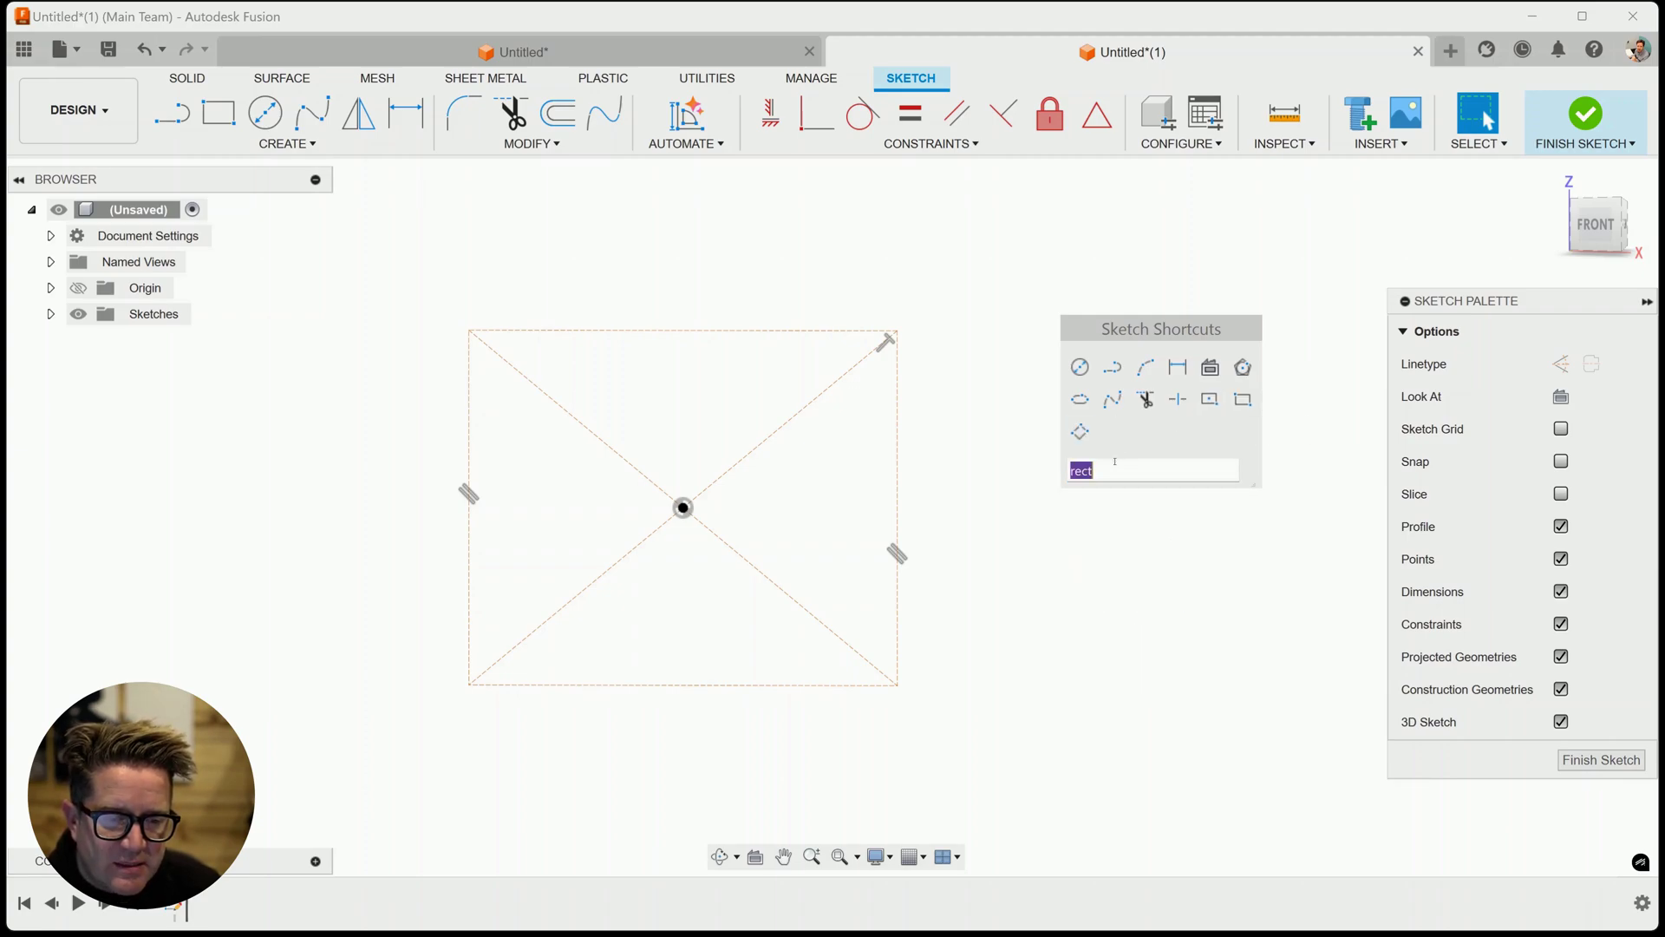
pyautogui.write('rect')
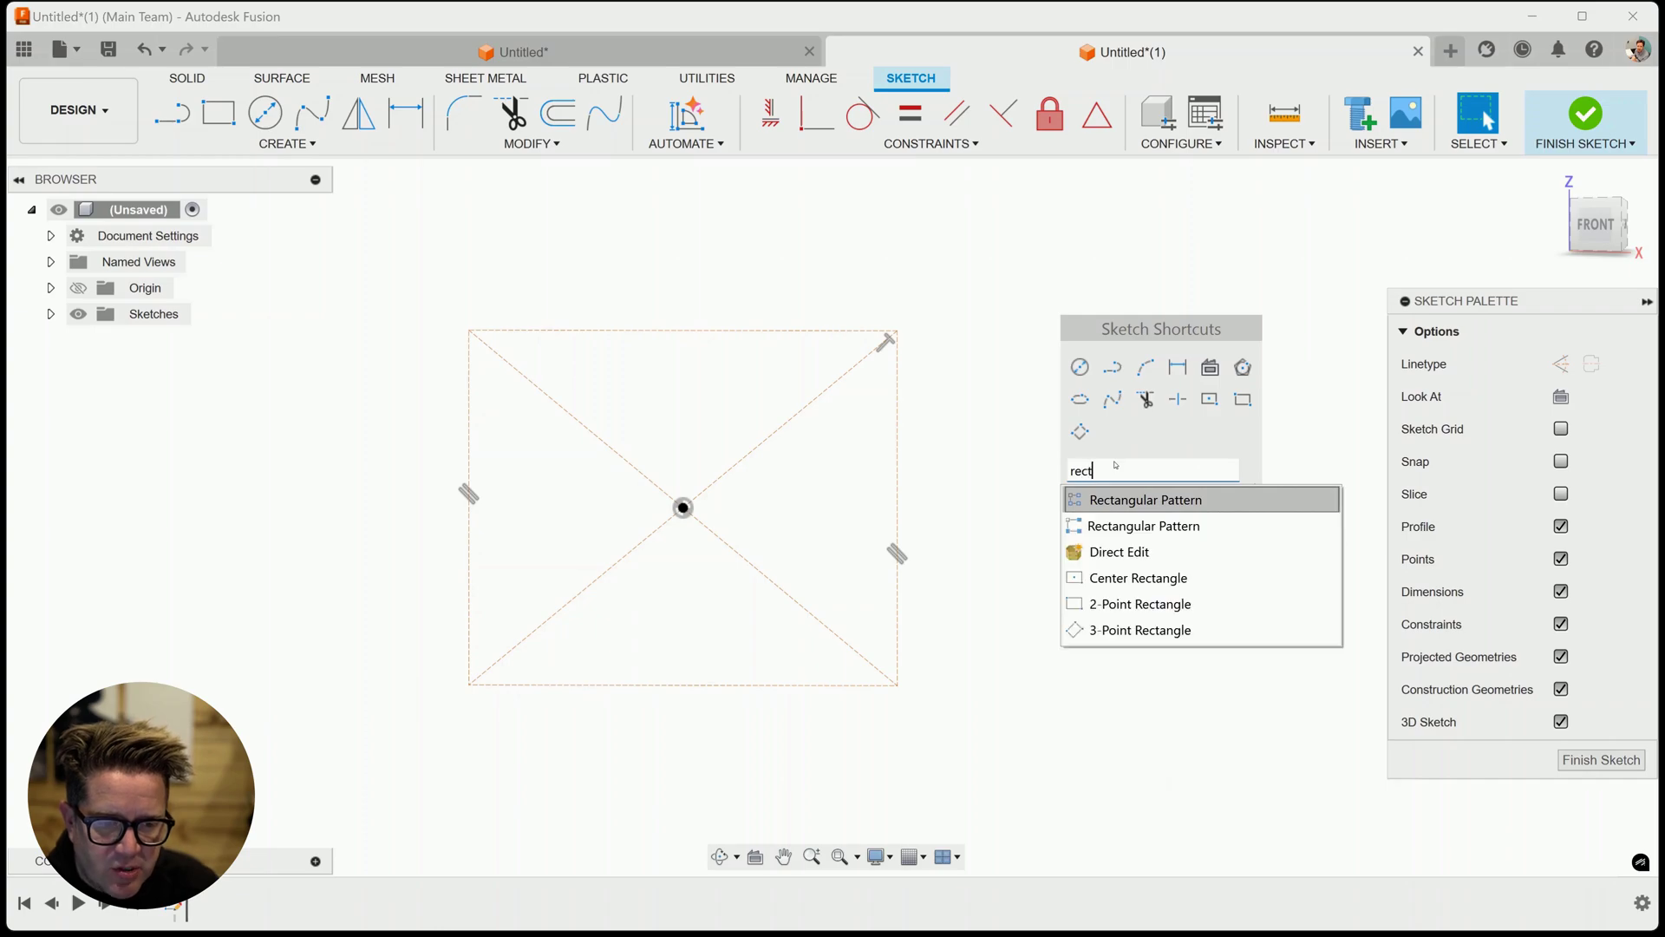
pyautogui.press('Escape')
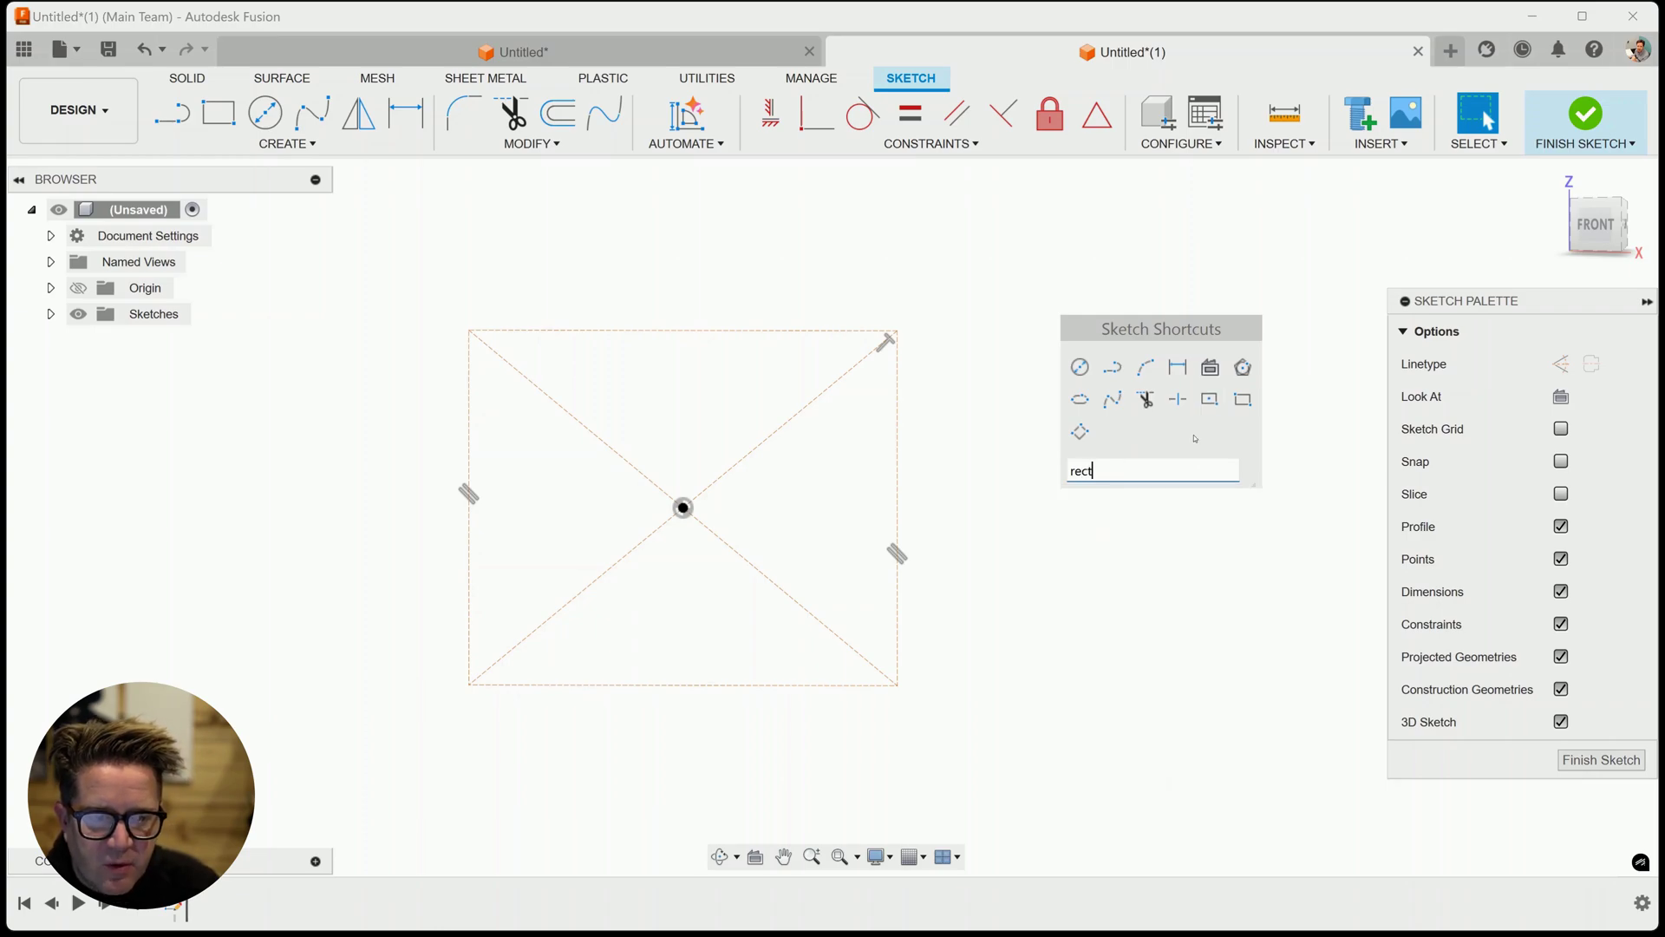
pyautogui.press('Escape')
# - Draw a smaller center rectangle centred on the upper-right corner of the construction rectangle
pyautogui.press('s')
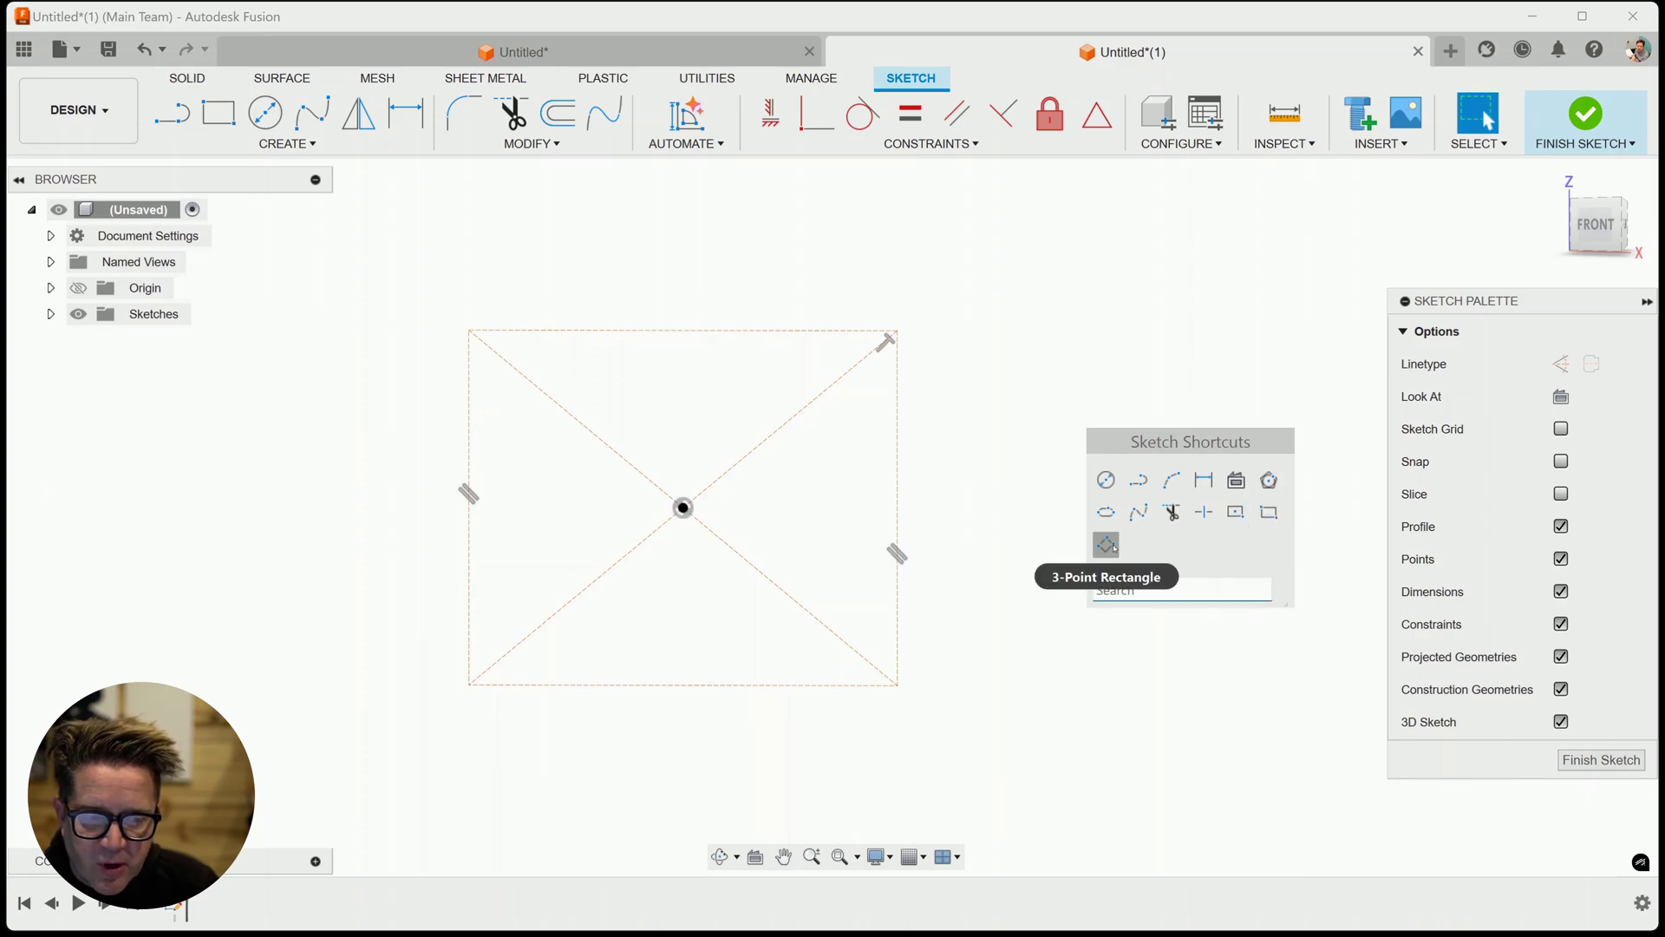
pyautogui.click(1237, 514)
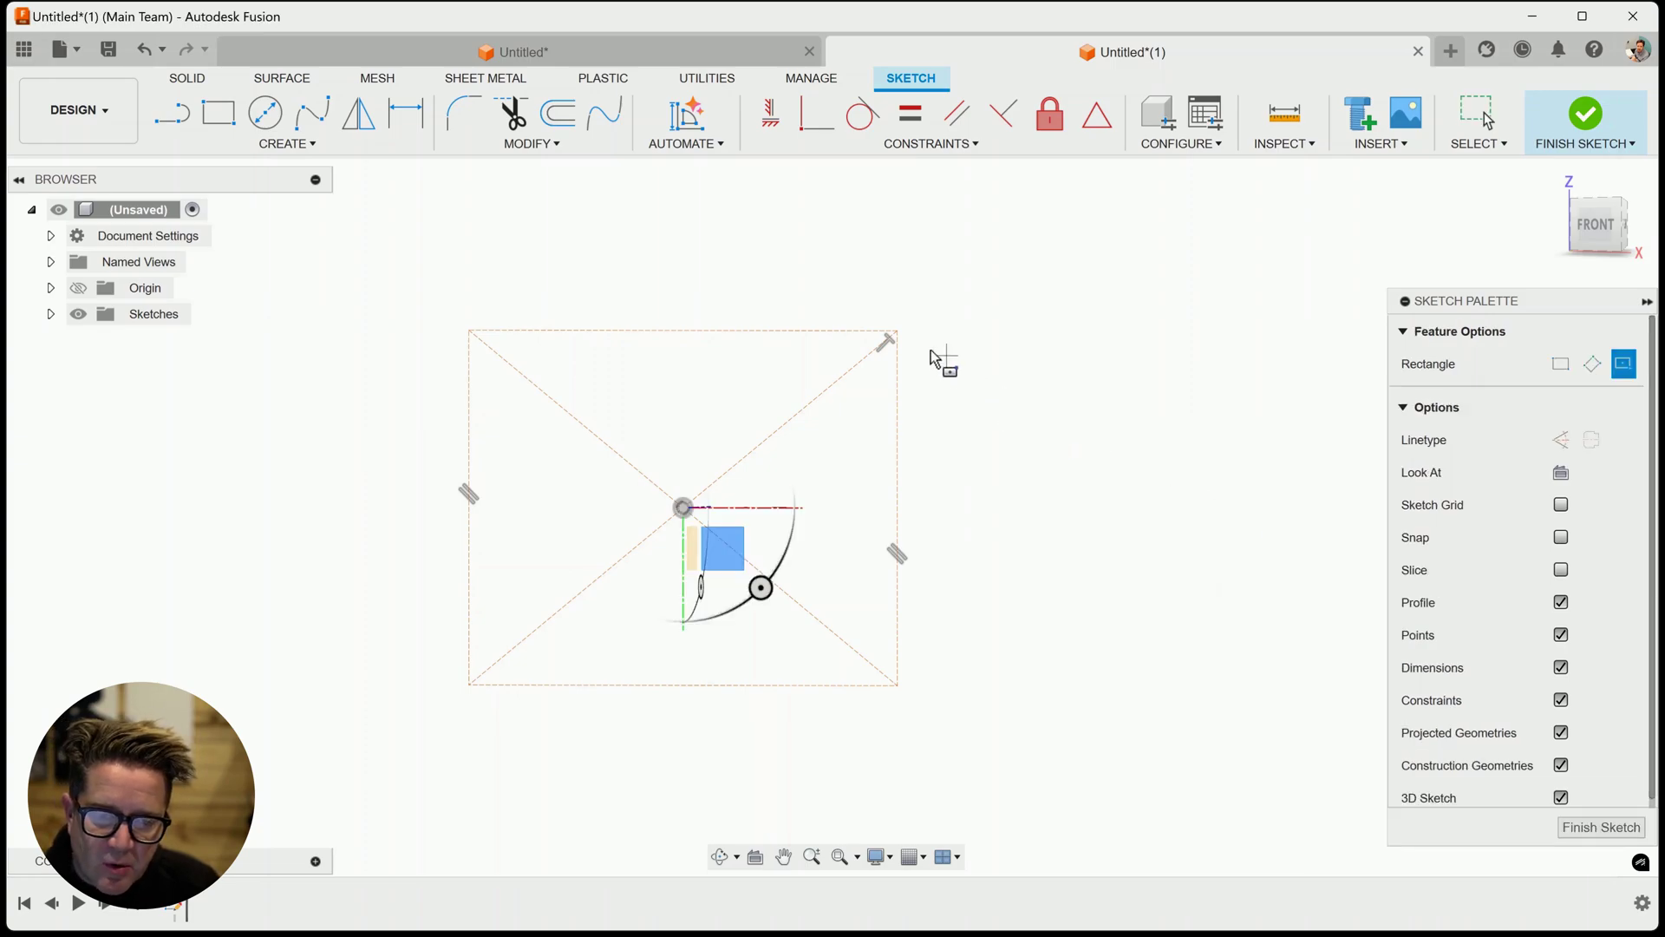
pyautogui.click(898, 332)
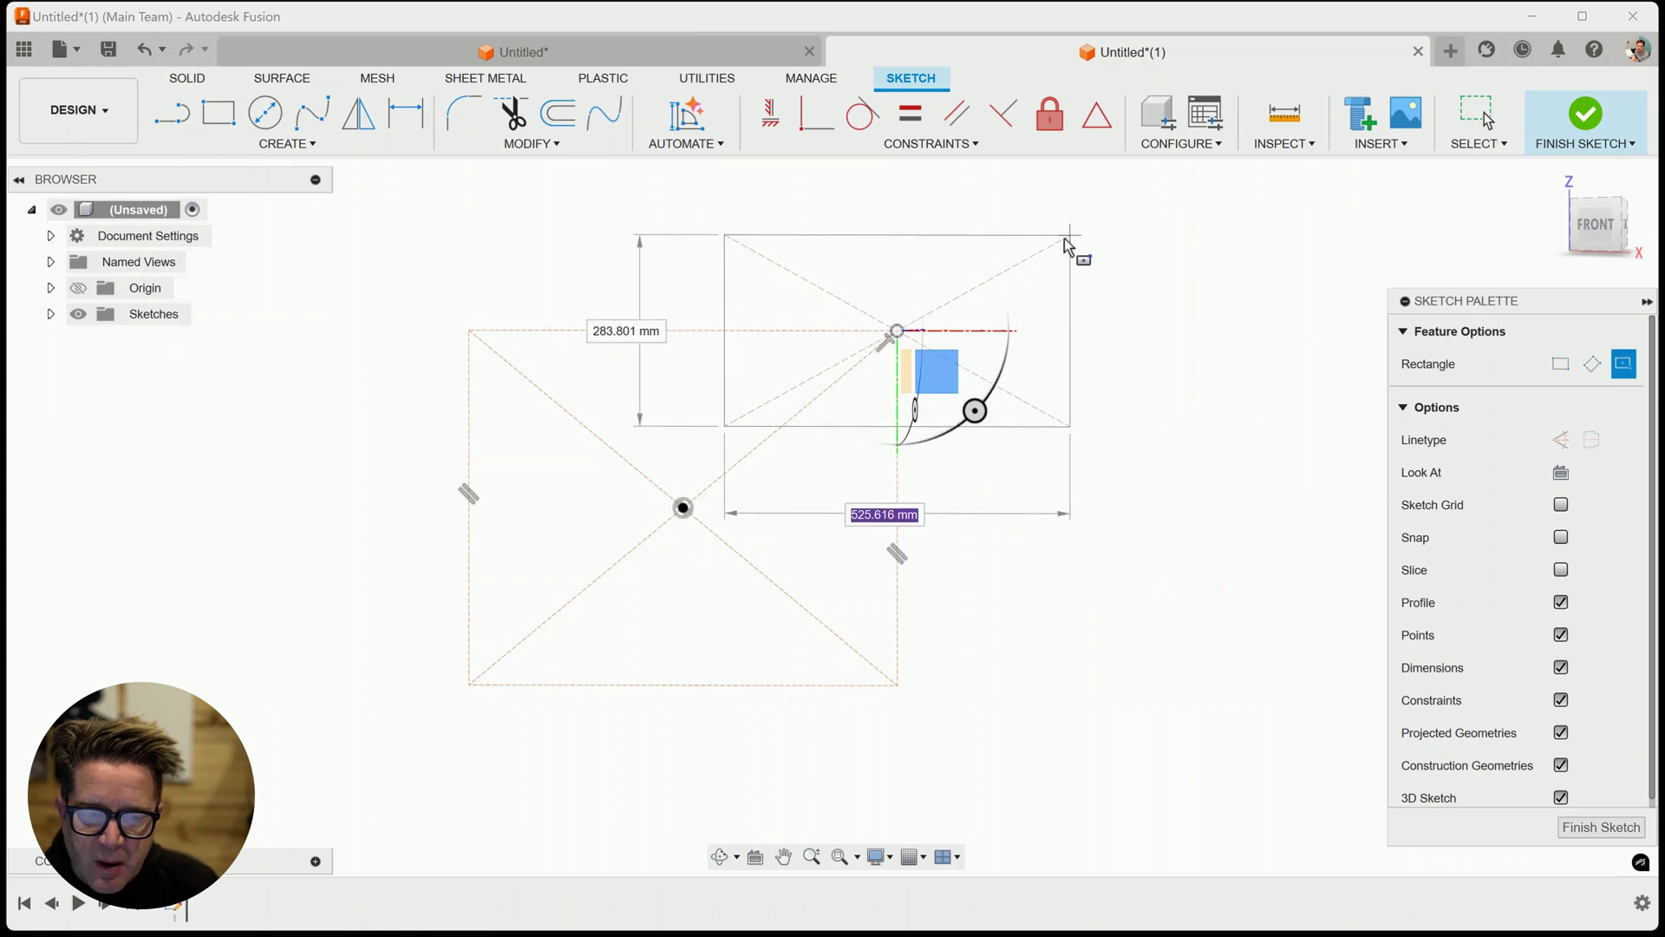
pyautogui.click(1024, 262)
pyautogui.press('Escape')
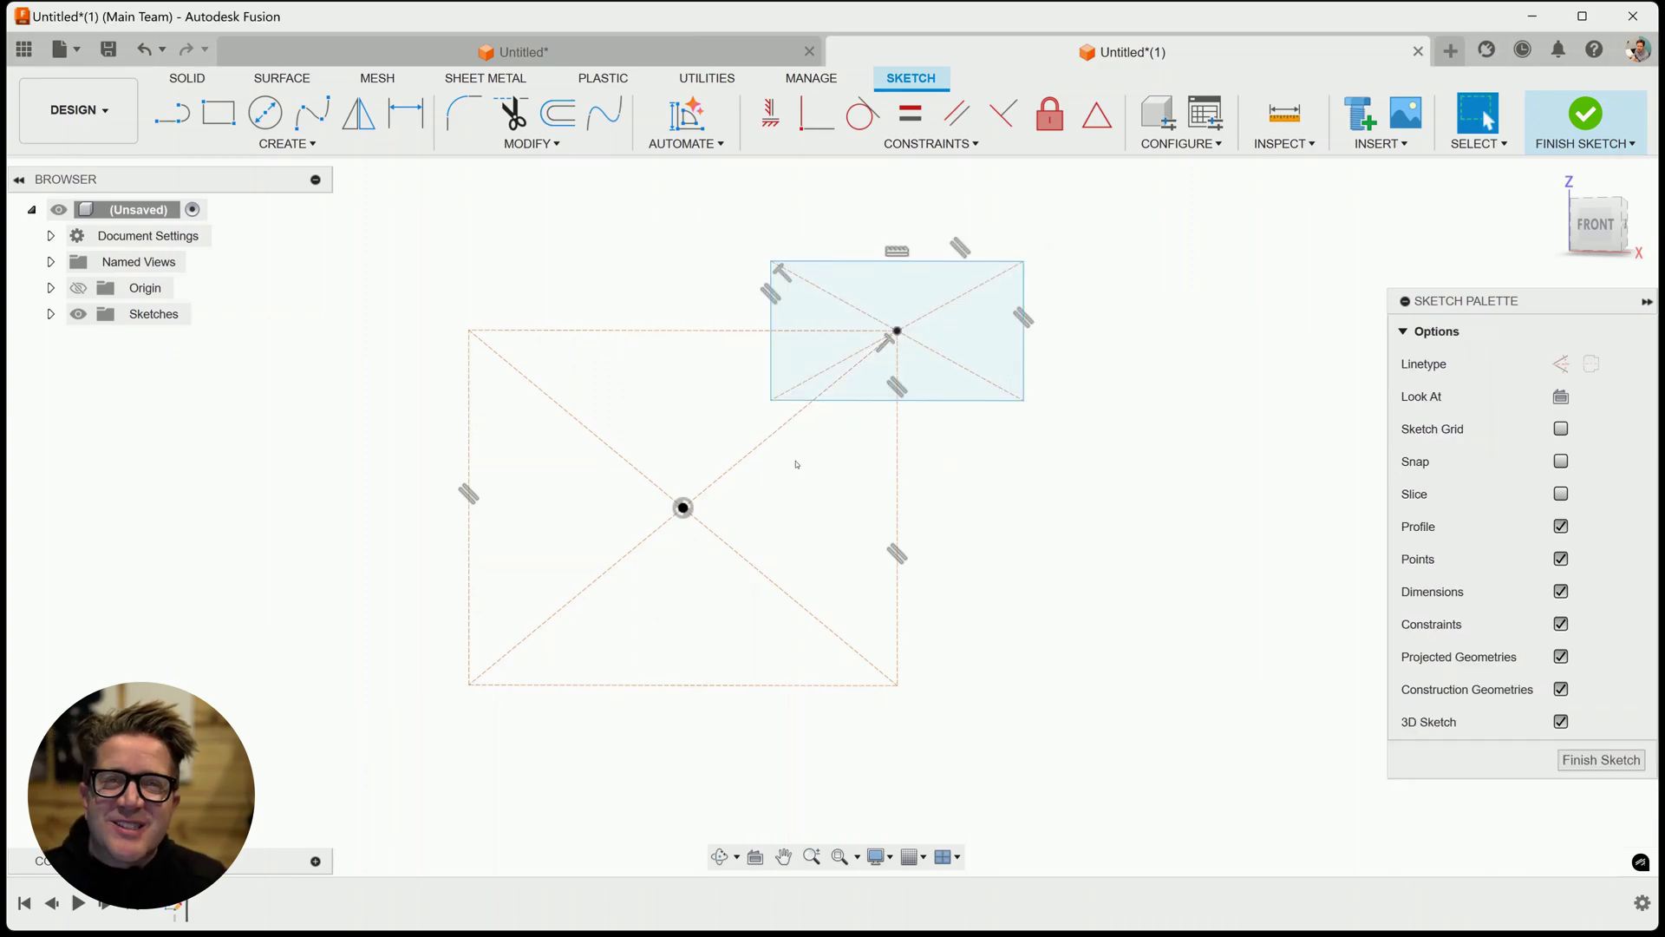